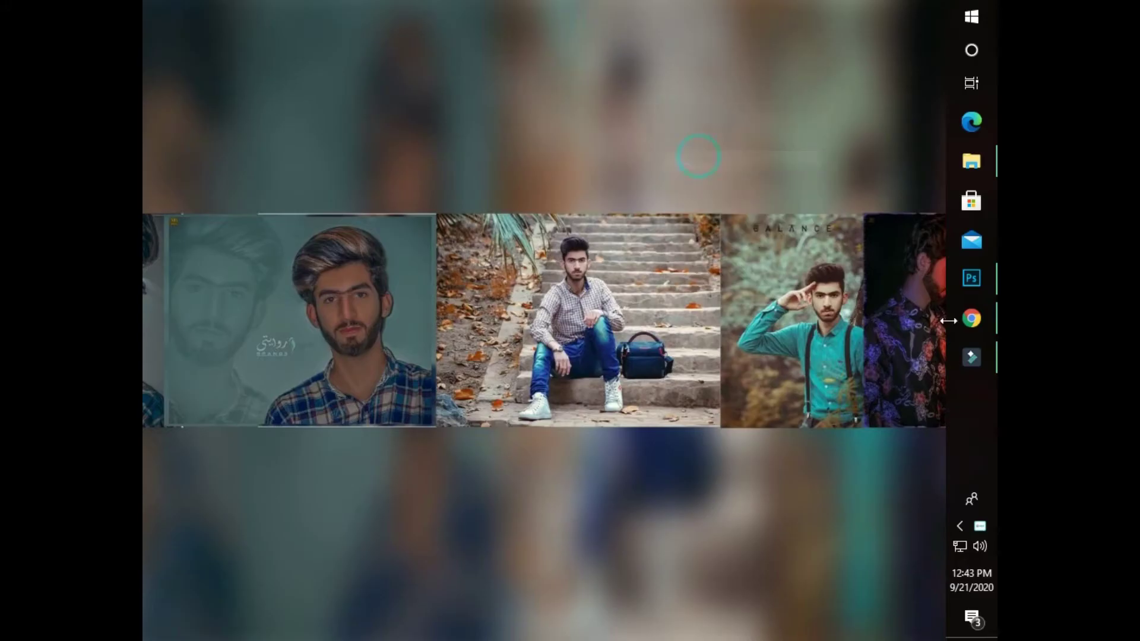
- Restore the Photoshop window with the motorbike photo IMG_9193.JPG from the taskbar
click(985, 275)
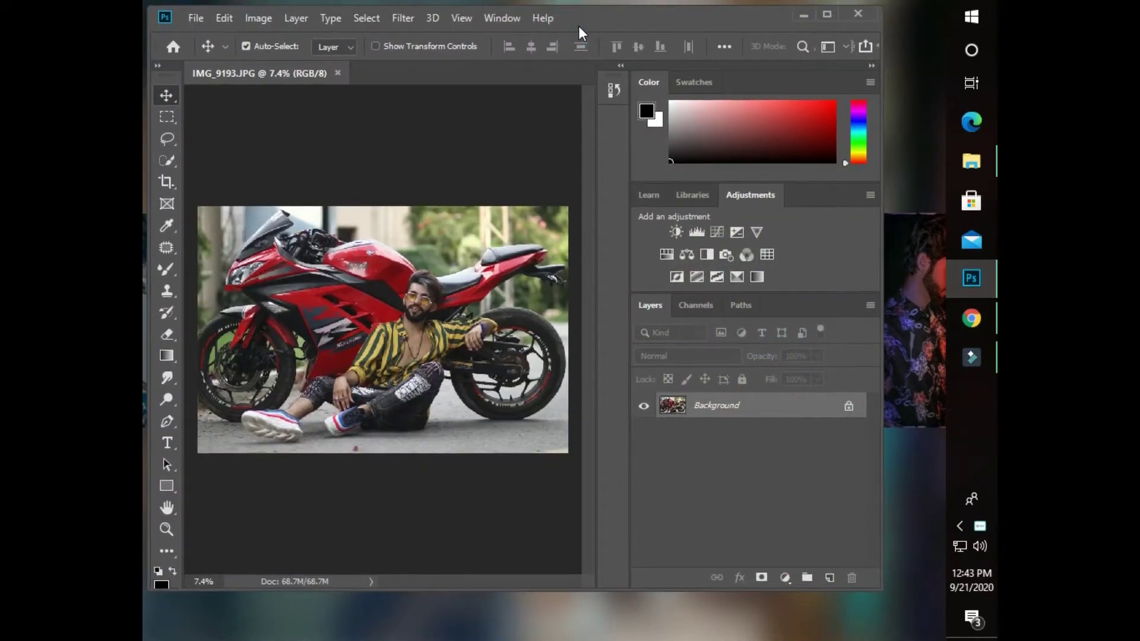
- Activate Photoshop and narrow the side panels to give the image more room
click(578, 25)
scroll(464, 268, up, 5)
scroll(463, 268, up, 3)
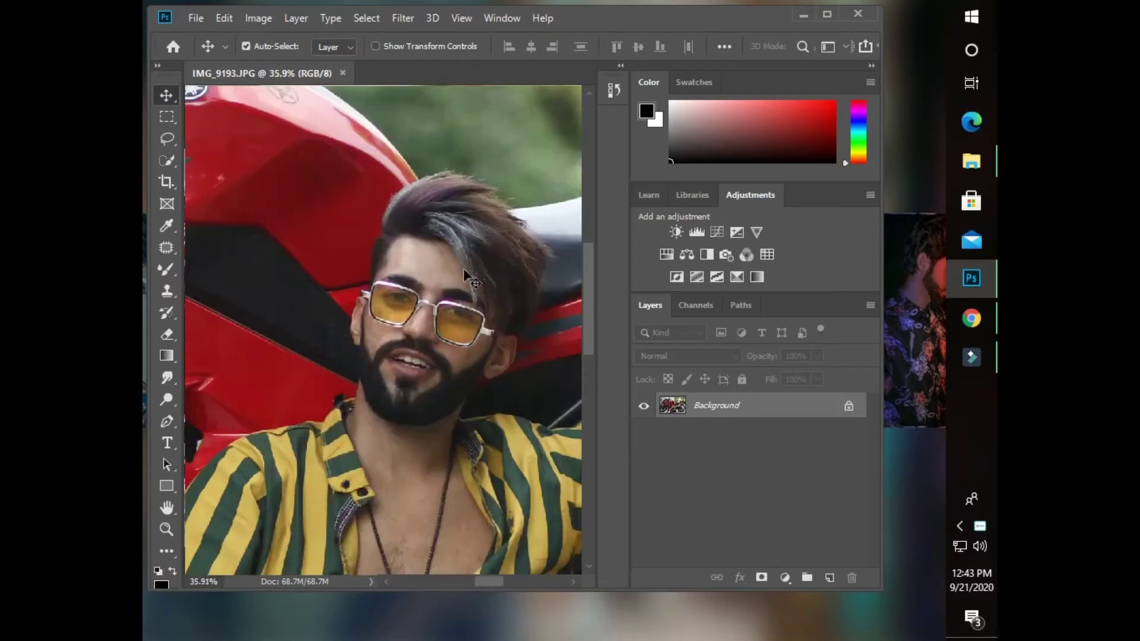
scroll(453, 264, up, 2)
scroll(454, 264, down, 3)
scroll(454, 263, down, 4)
scroll(454, 264, down, 3)
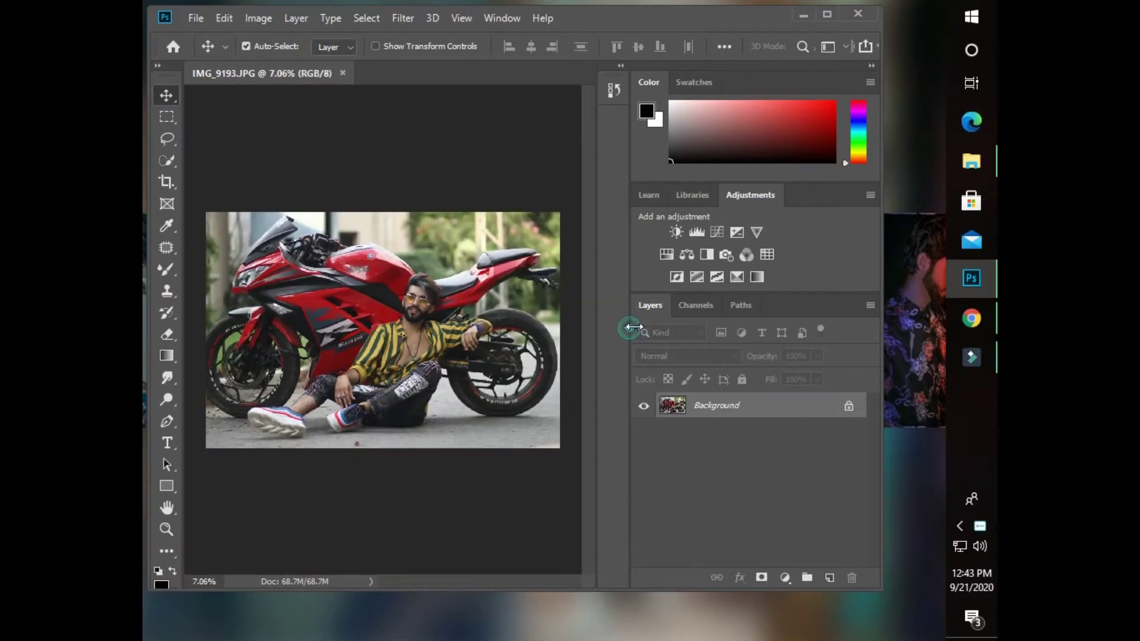
drag(626, 329, 663, 326)
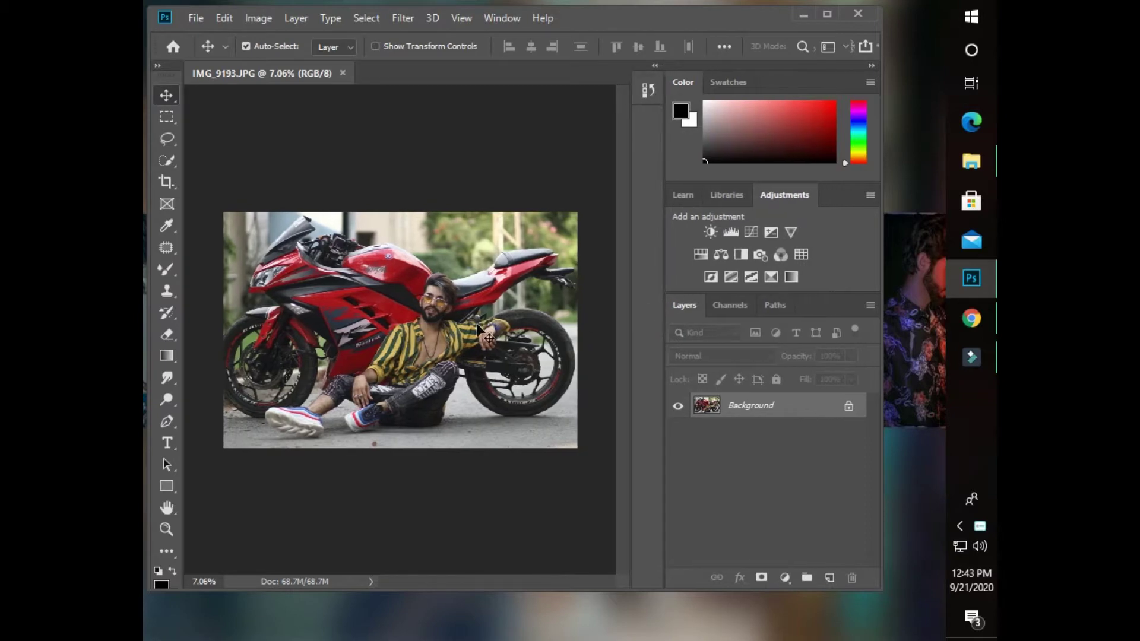
- Duplicate the Background layer into a Background copy layer
scroll(479, 330, up, 2)
scroll(469, 321, up, 2)
scroll(451, 297, up, 2)
scroll(435, 274, down, 2)
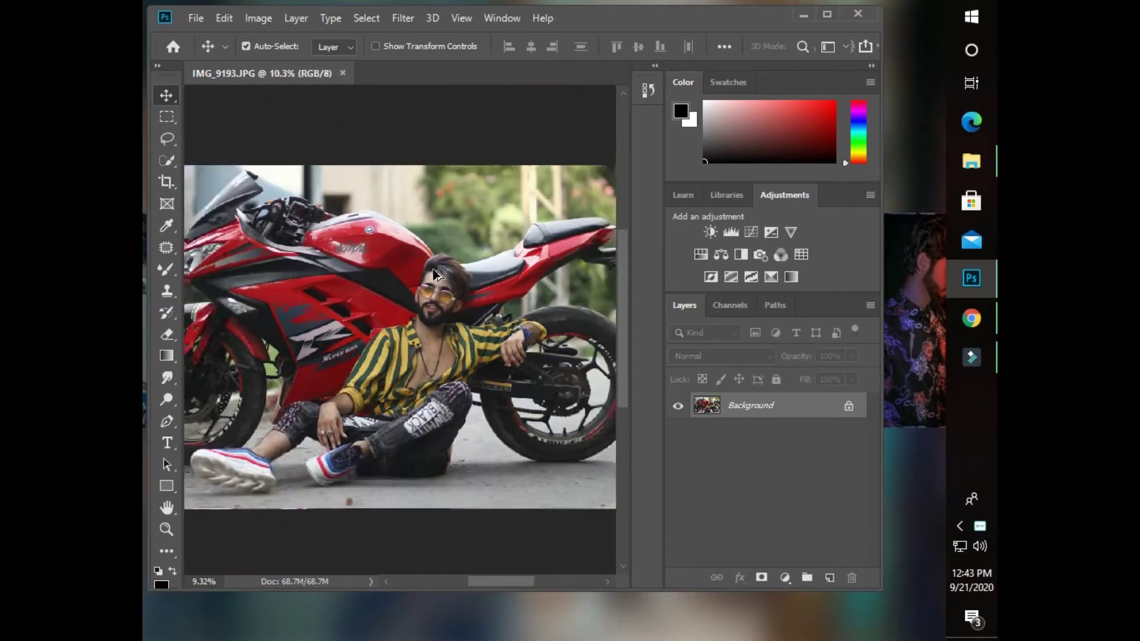
scroll(435, 274, down, 1)
scroll(437, 271, up, 3)
scroll(469, 264, up, 2)
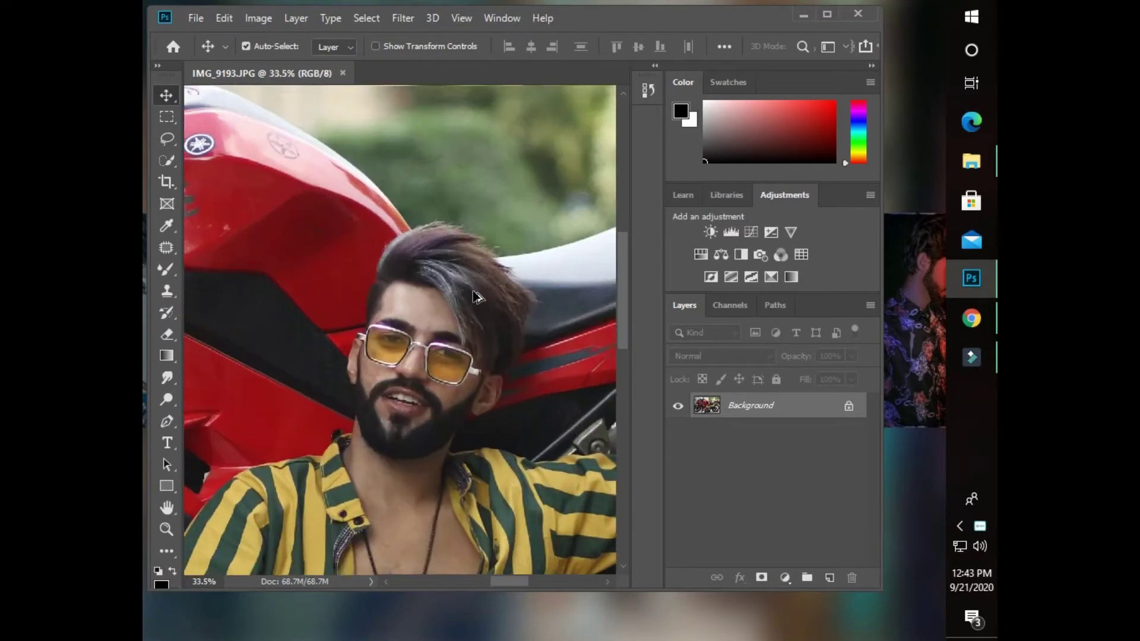
scroll(496, 258, up, 2)
drag(781, 413, 830, 578)
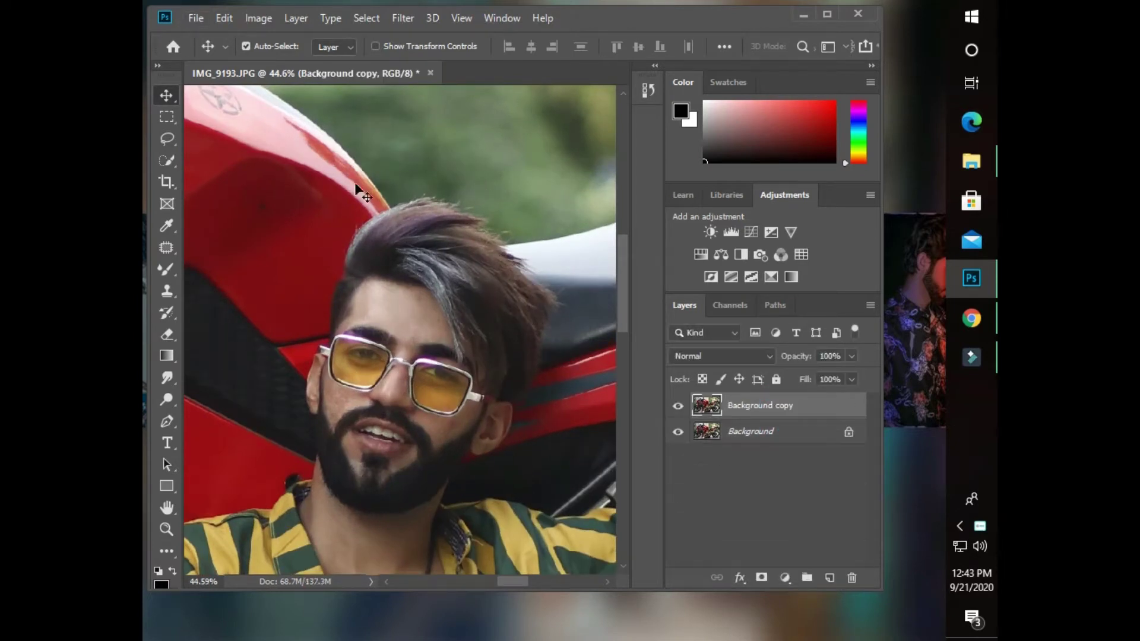
- Open Liquify and push the top of the man's hair outline into a fuller shape
click(396, 17)
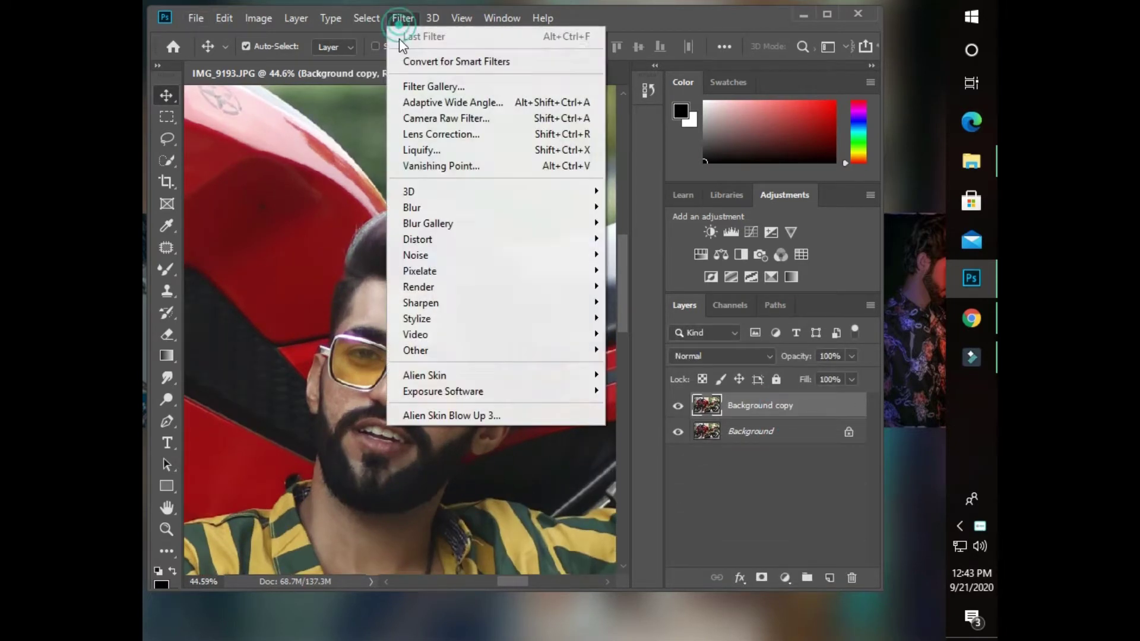
click(424, 149)
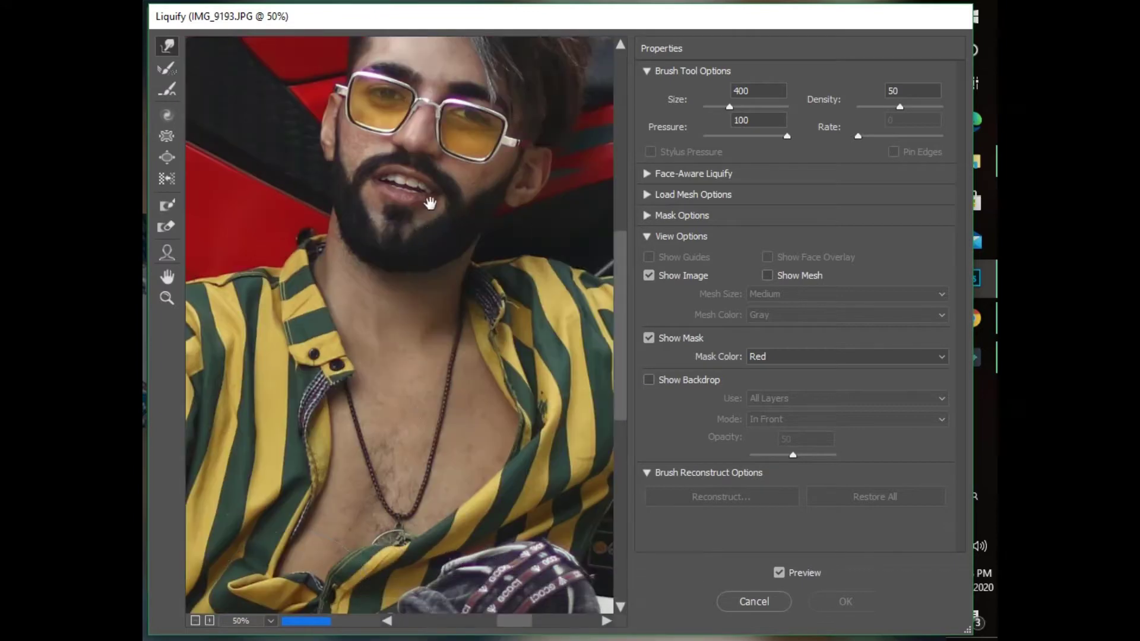
mouse_move(433, 199)
mouse_down()
mouse_move(412, 545)
mouse_move(375, 400)
mouse_up()
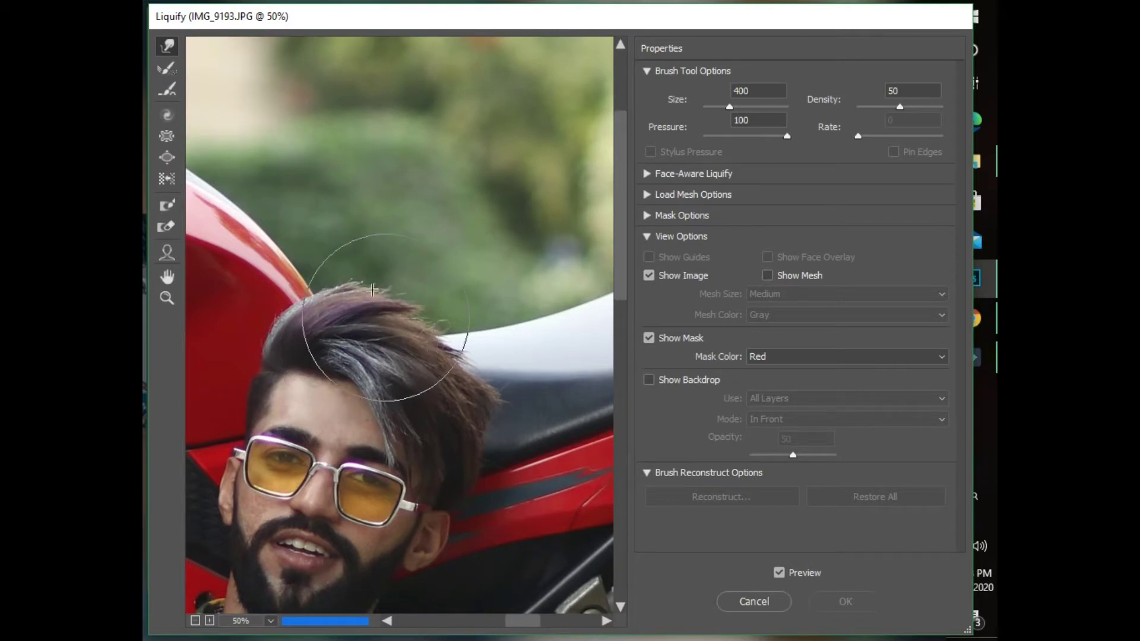
key(bracketright)
key(bracketright)
key(bracketright)
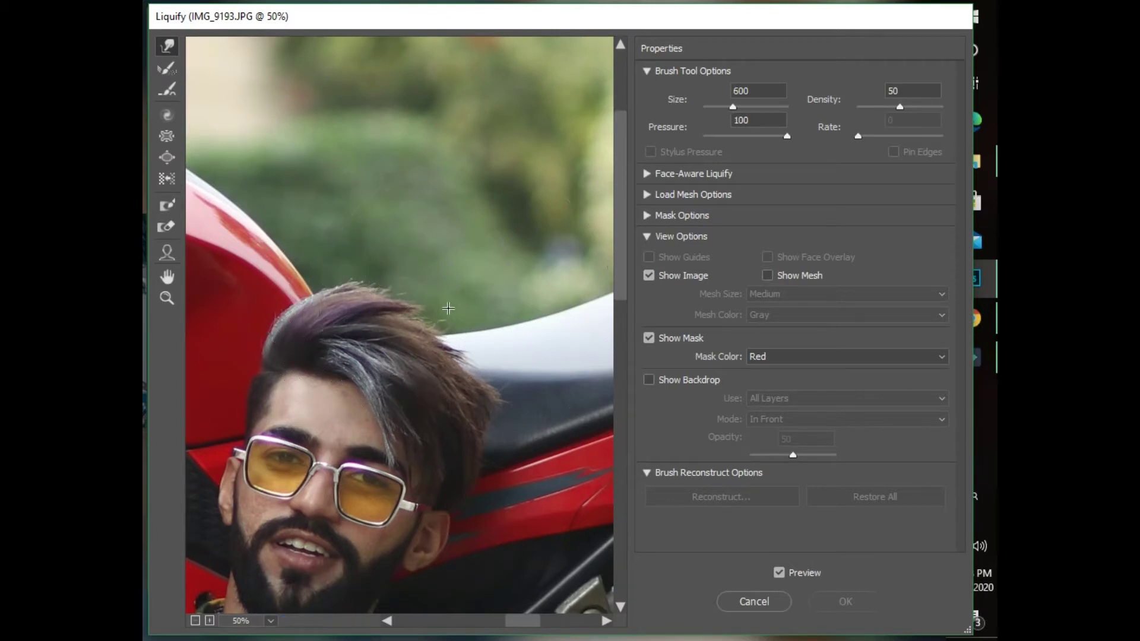
key(bracketleft)
drag(416, 380, 400, 344)
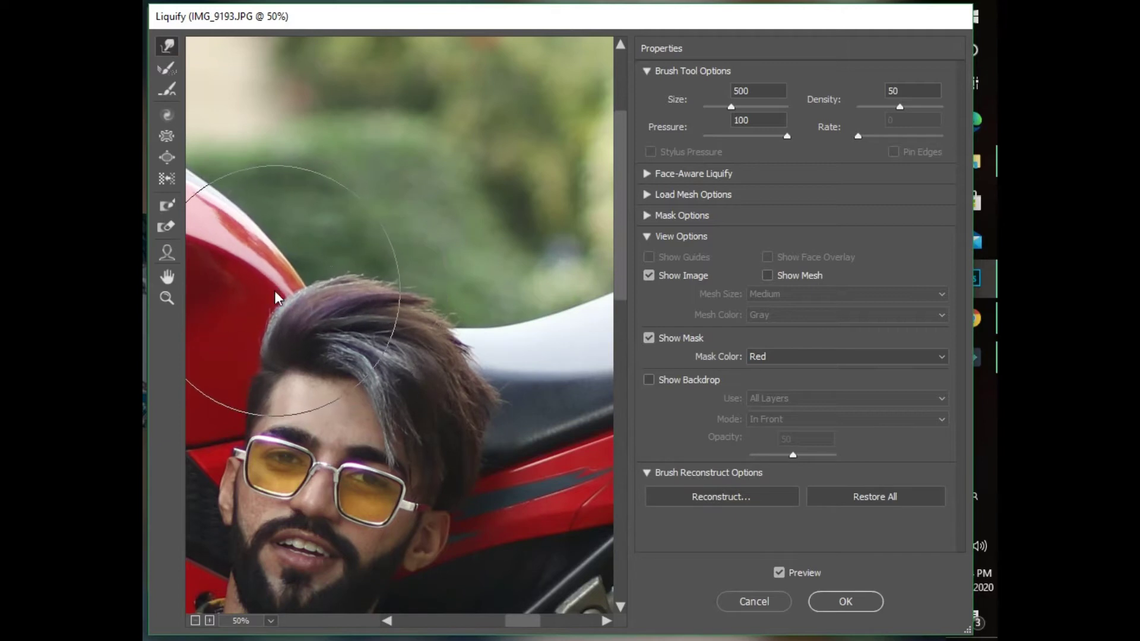
- Warp the hair's right and top-left edges, varying the brush between 250 and 600
key(bracketleft)
key(bracketleft)
key(bracketleft)
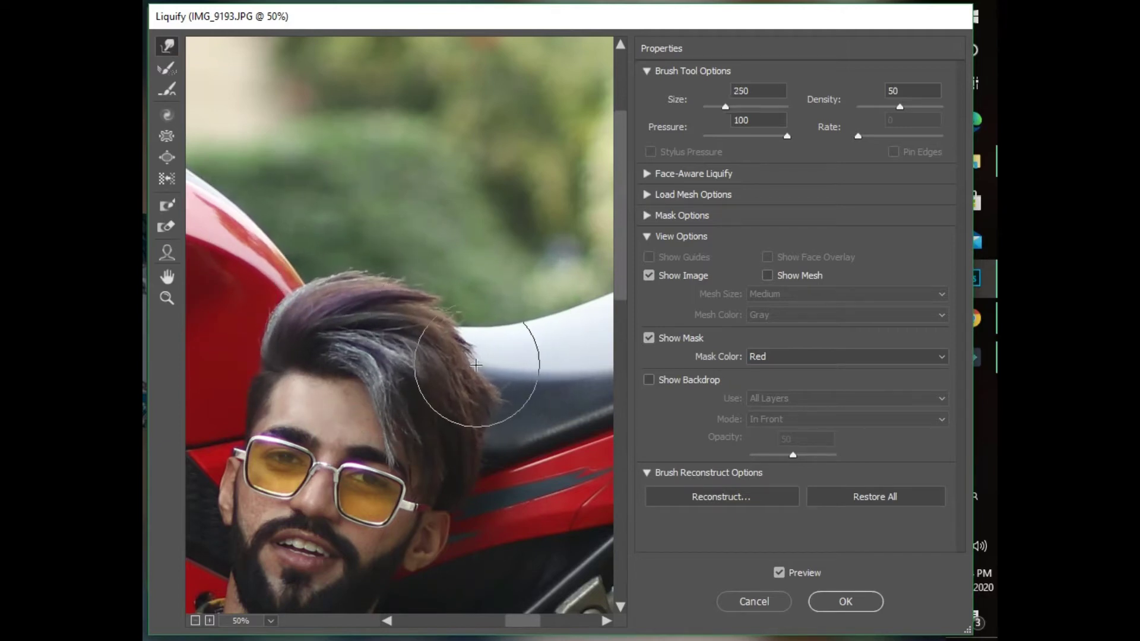
click(420, 400)
key(bracketright)
key(bracketright)
key(bracketright)
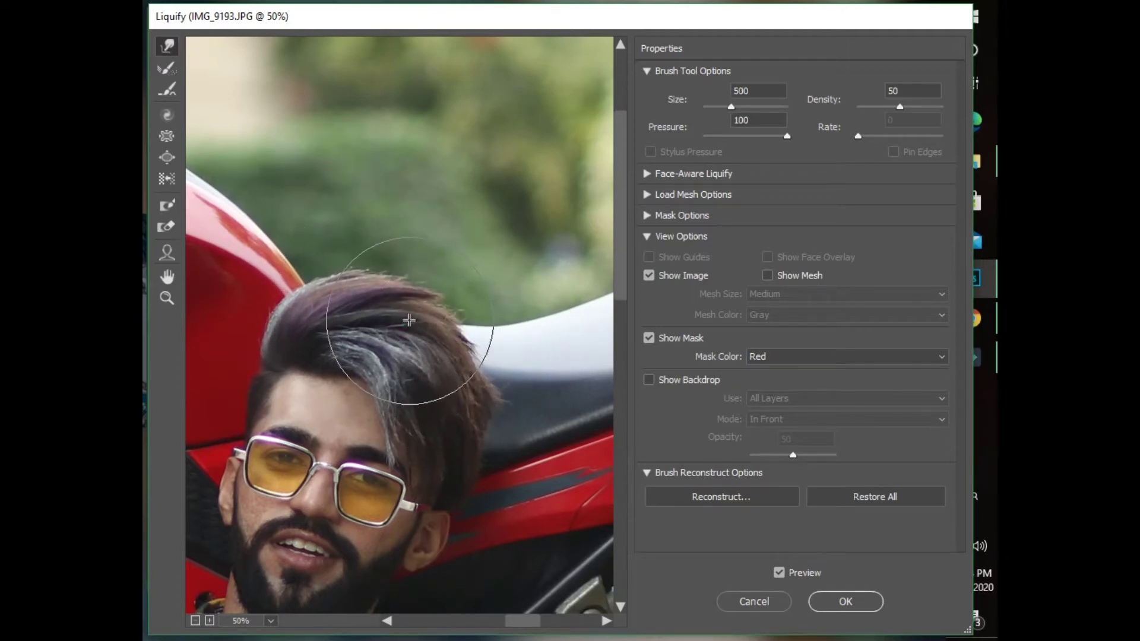
key(bracketright)
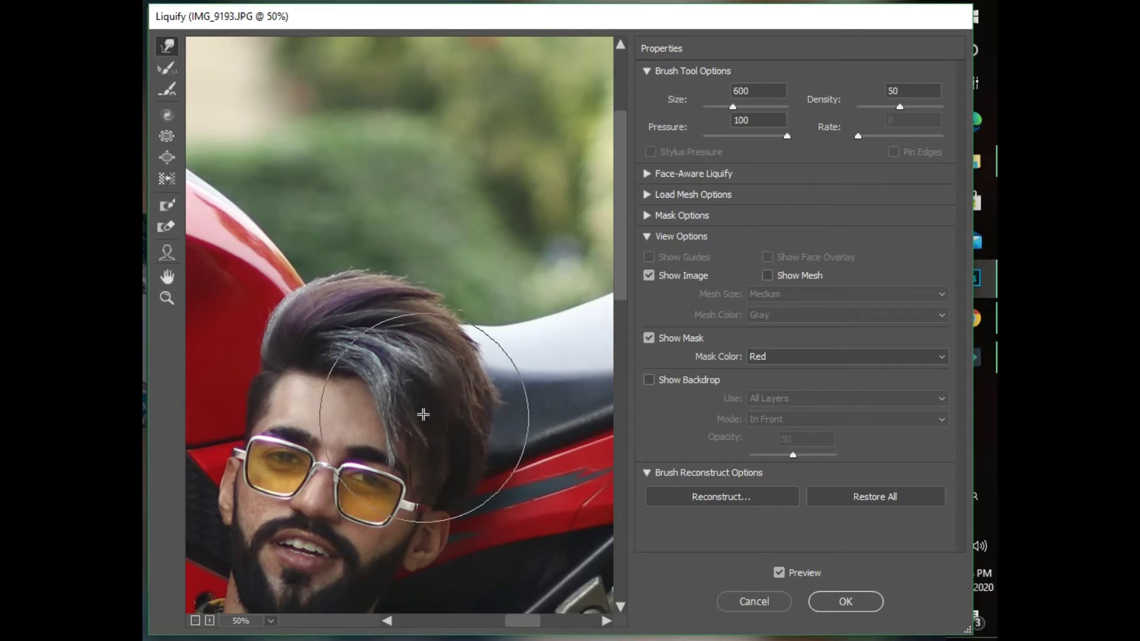
key(bracketleft)
key(bracketleft)
click(304, 276)
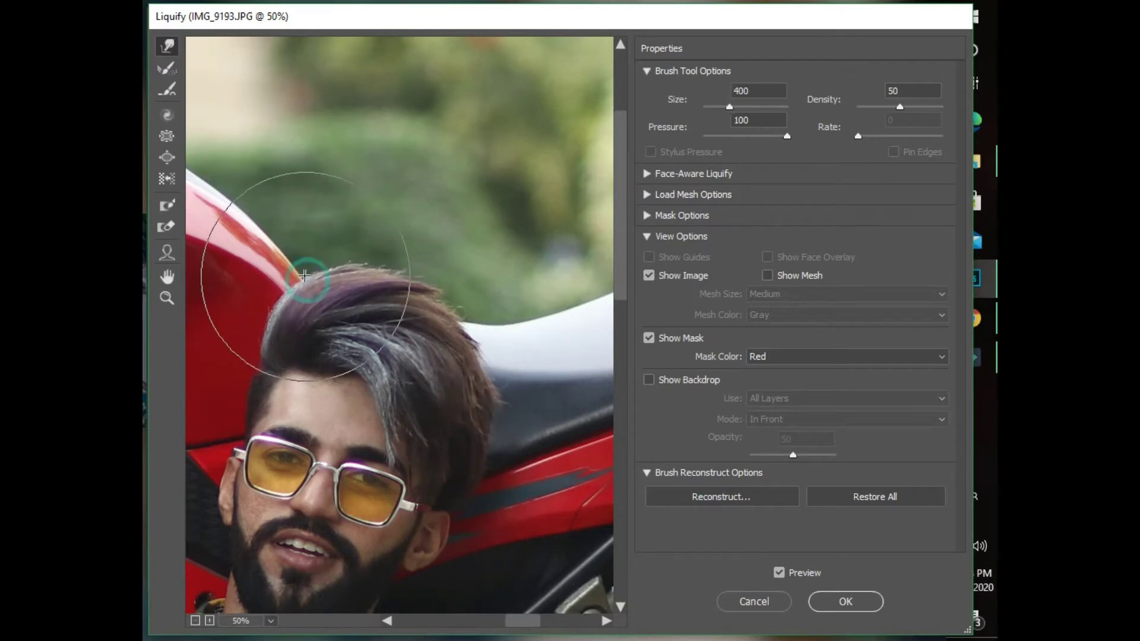
drag(304, 275, 332, 261)
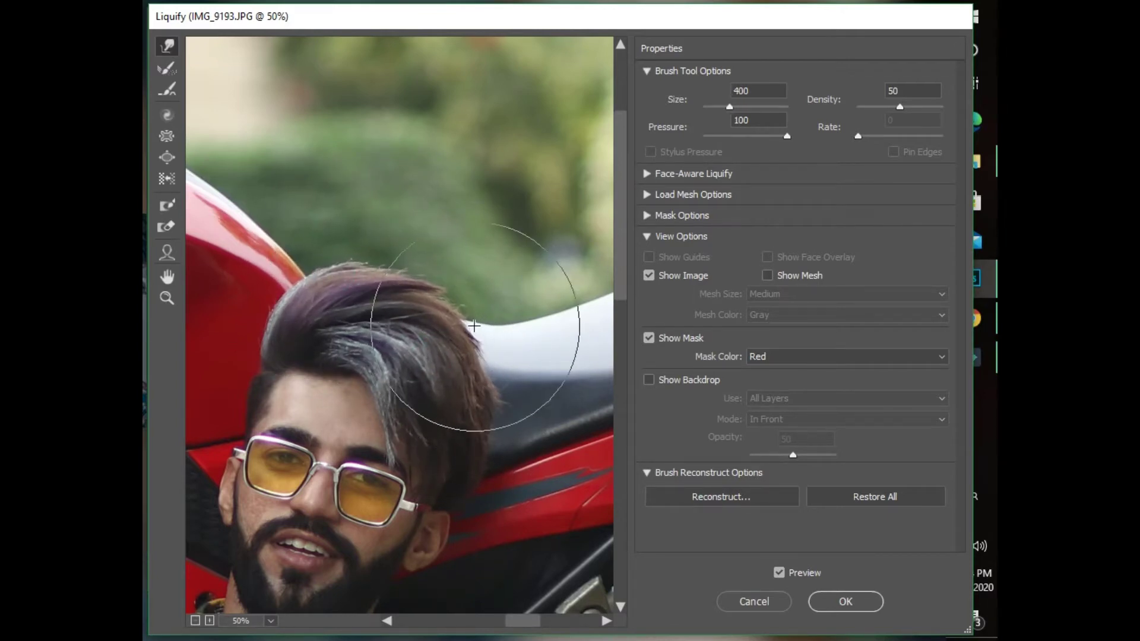
click(471, 352)
- Push the hair slightly toward the lower right and apply the Liquify warp
key(bracketleft)
key(bracketleft)
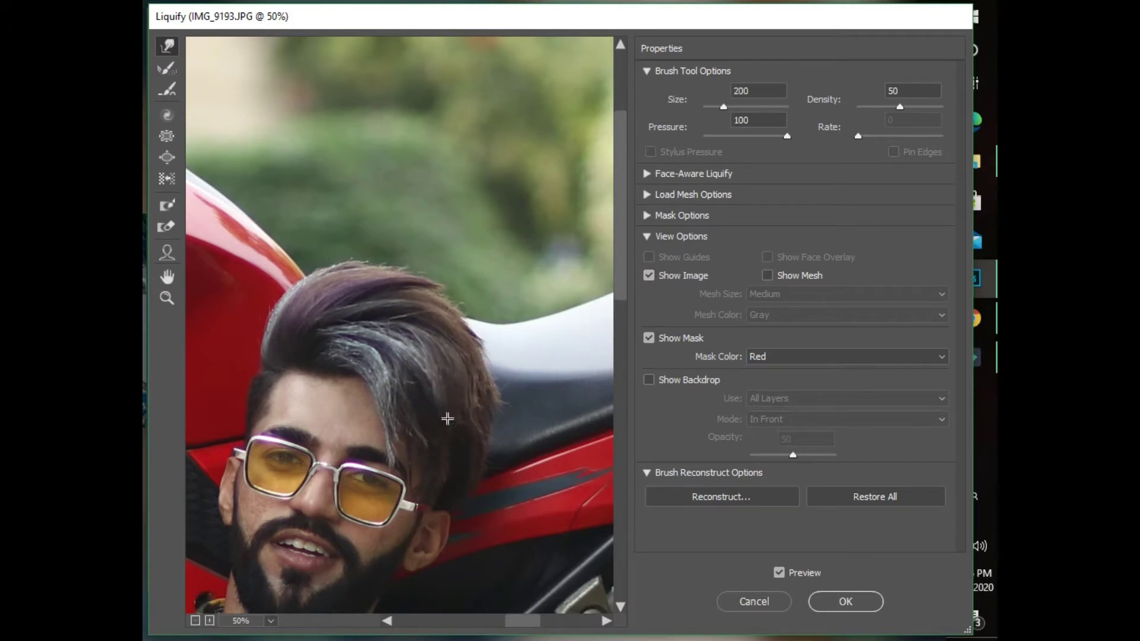
scroll(447, 419, down, 2)
key(bracketright)
key(bracketright)
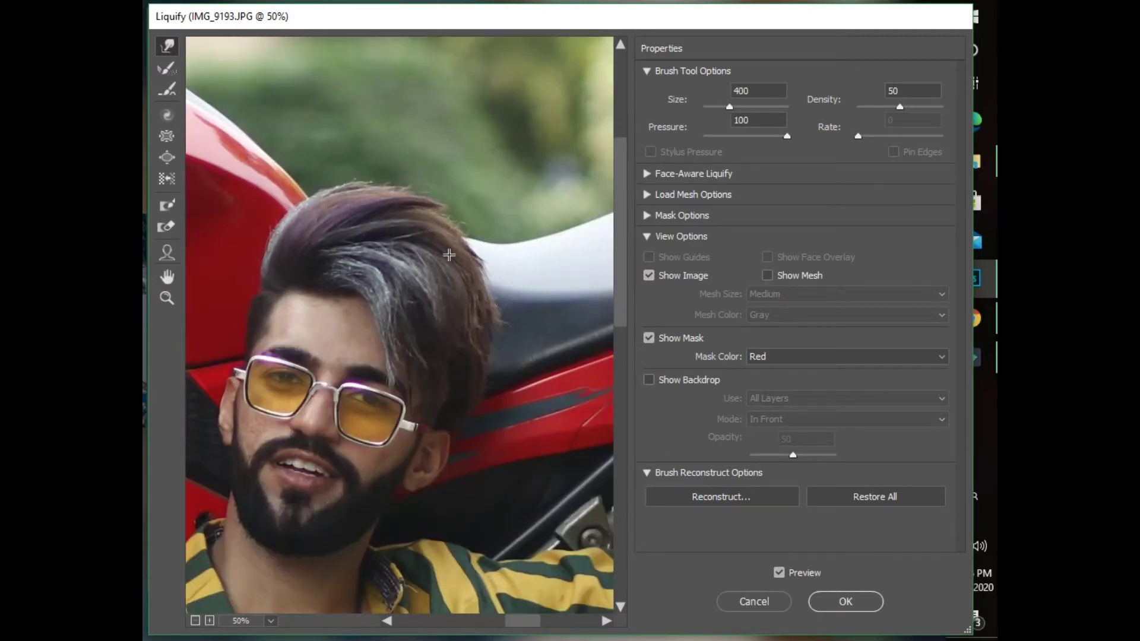
key(bracketright)
drag(449, 255, 462, 308)
key(bracketleft)
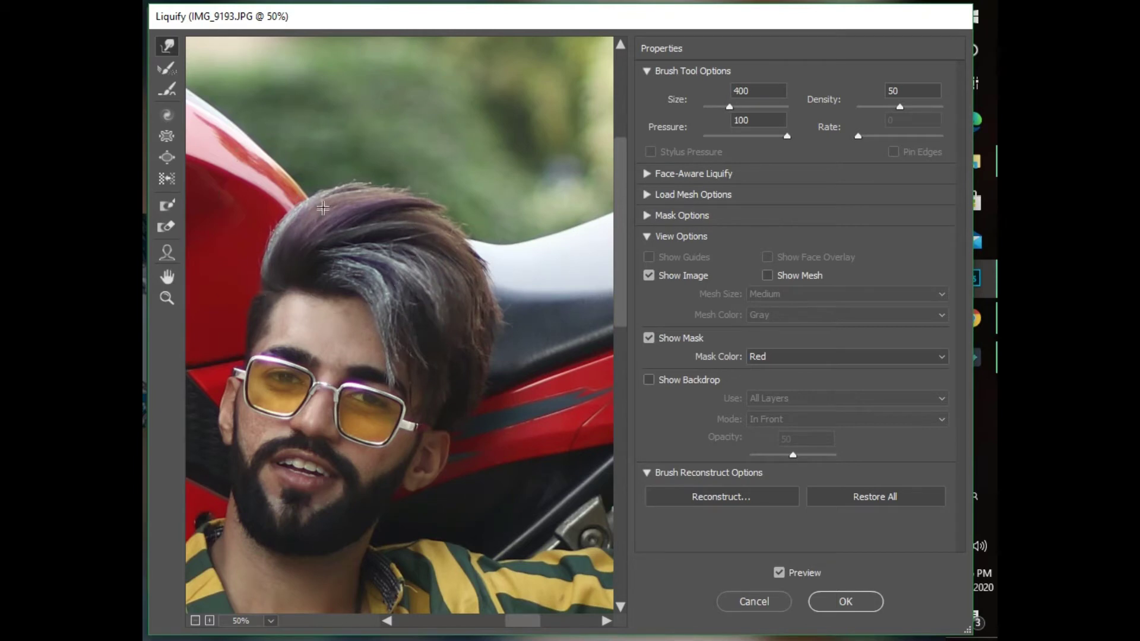
click(842, 601)
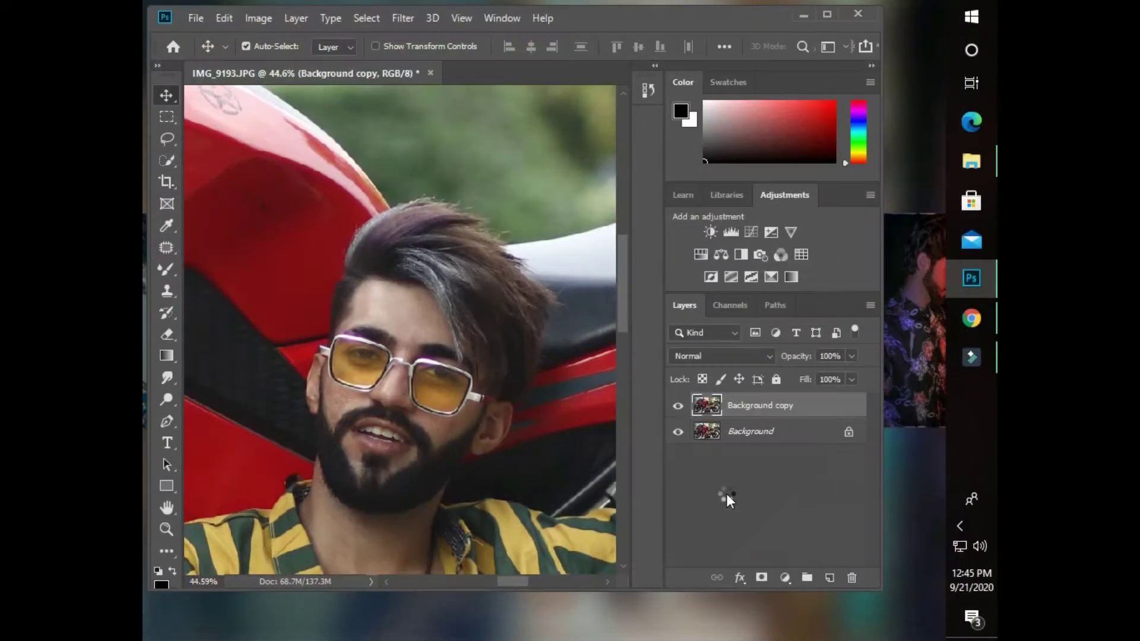
- Toggle Background copy visibility to compare the reshaped hair with the original
click(678, 407)
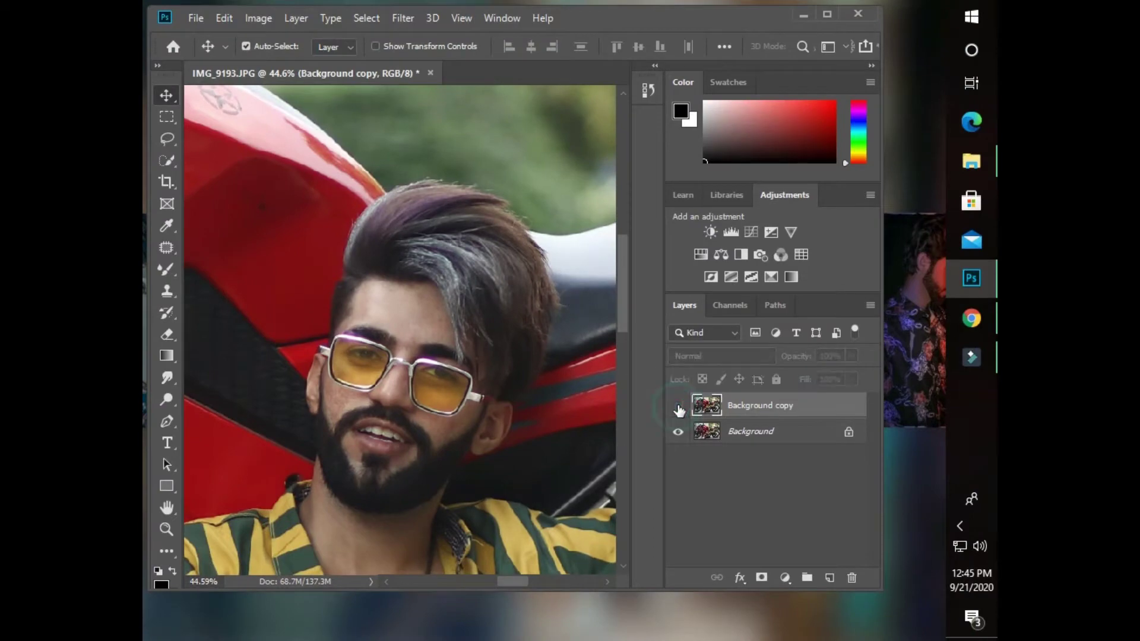
scroll(523, 320, down, 3)
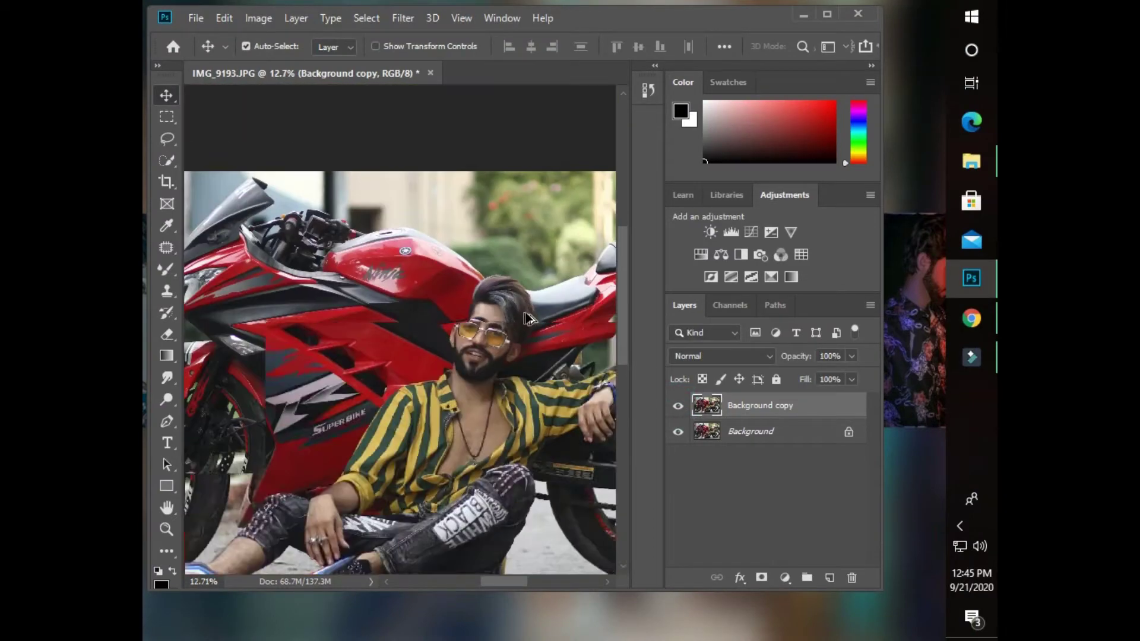
scroll(574, 242, up, 1)
scroll(570, 327, up, 1)
scroll(563, 408, up, 1)
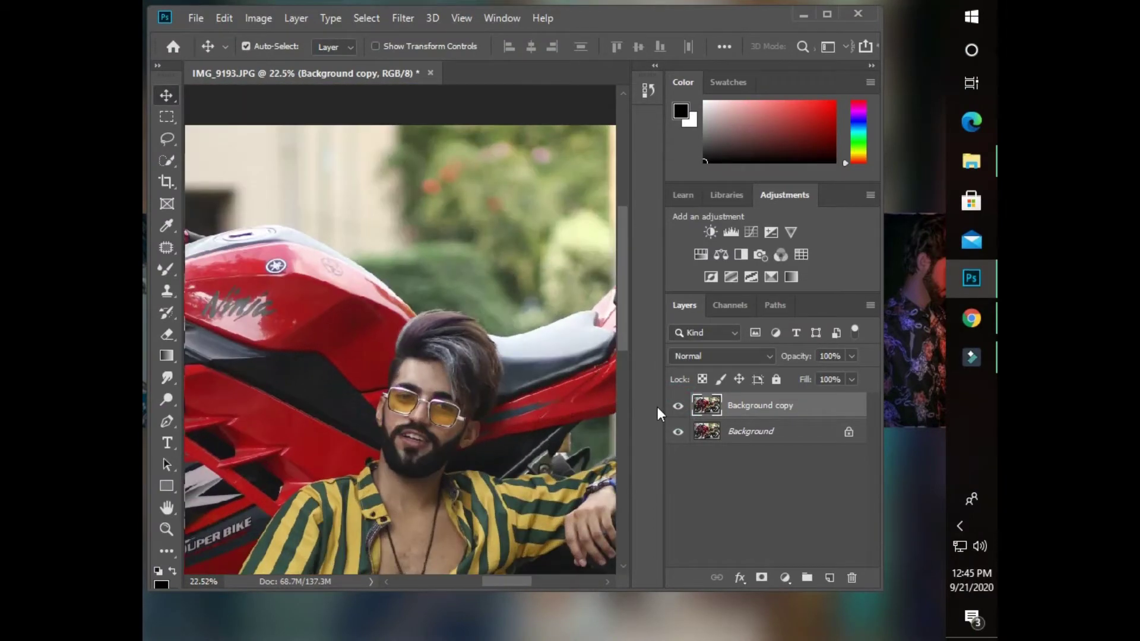
click(678, 408)
click(677, 407)
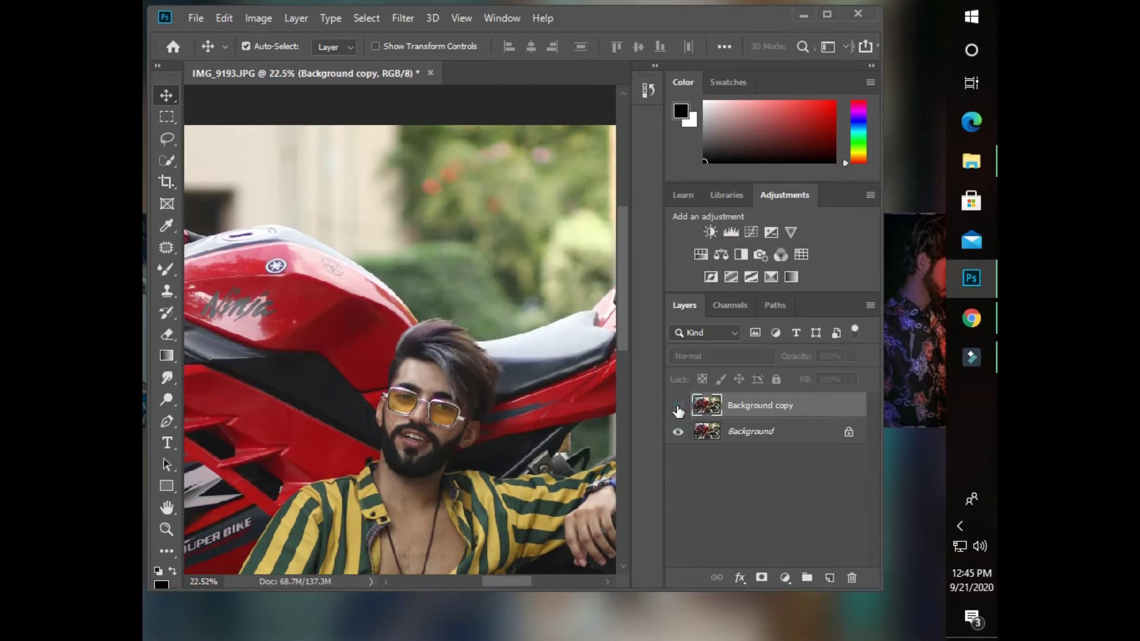
scroll(529, 318, up, 1)
scroll(541, 300, up, 1)
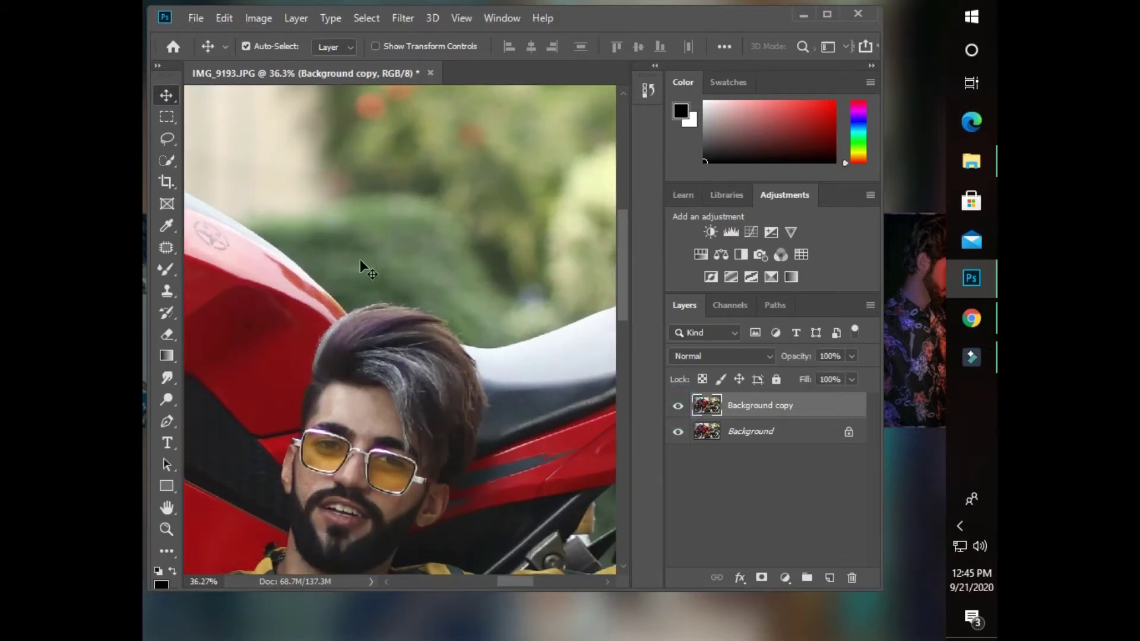
- Erase around the hair on Background copy with the plain Eraser, then compare with the original
click(165, 329)
right_click(165, 329)
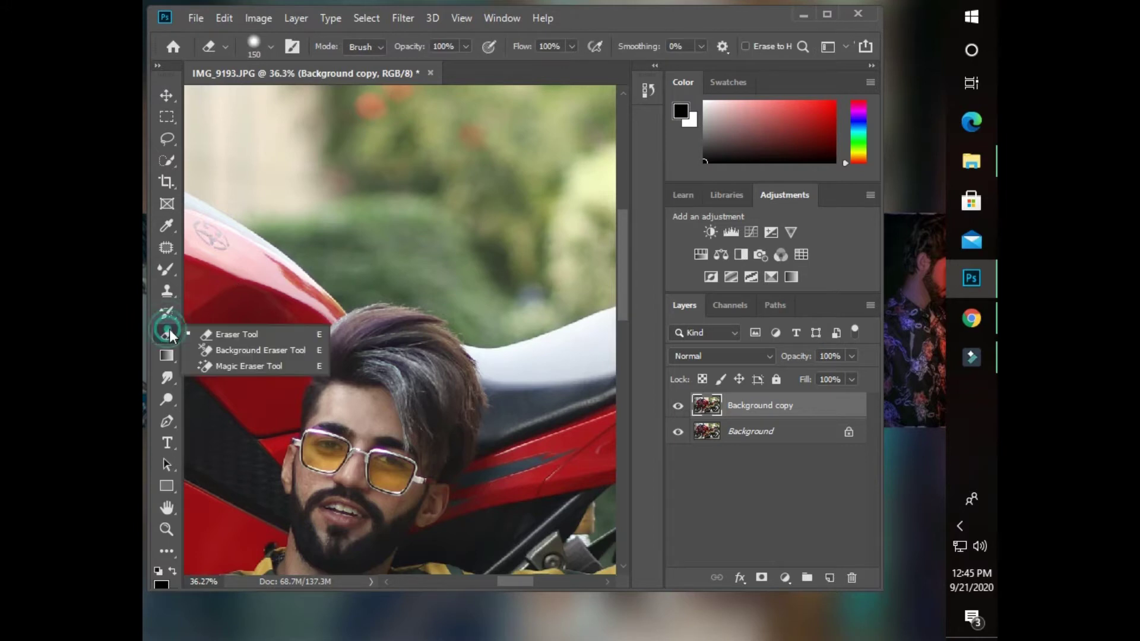
click(223, 330)
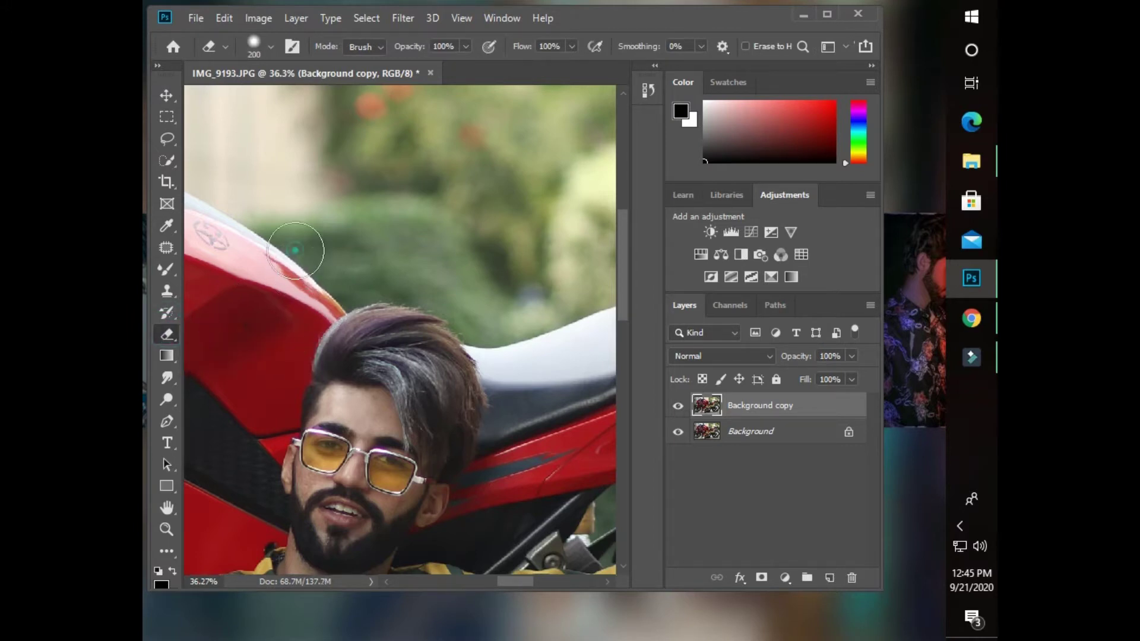
key(bracketleft)
key(bracketleft)
key(bracketleft)
scroll(321, 279, up, 2)
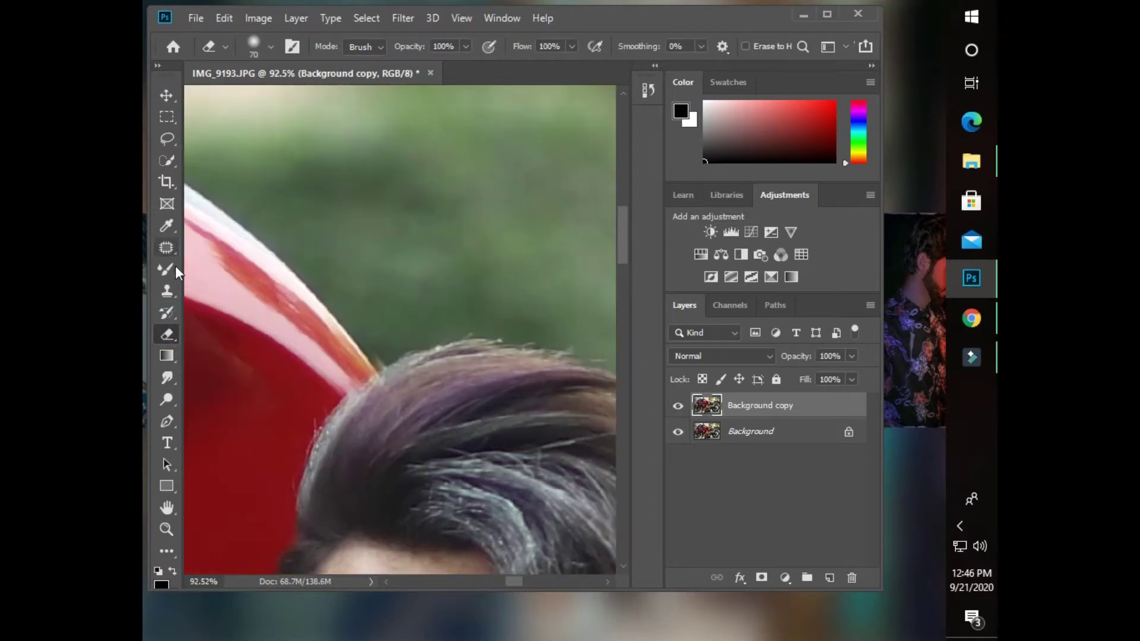
key(bracketleft)
key(bracketleft)
key(bracketleft)
scroll(476, 374, down, 1)
scroll(410, 466, down, 1)
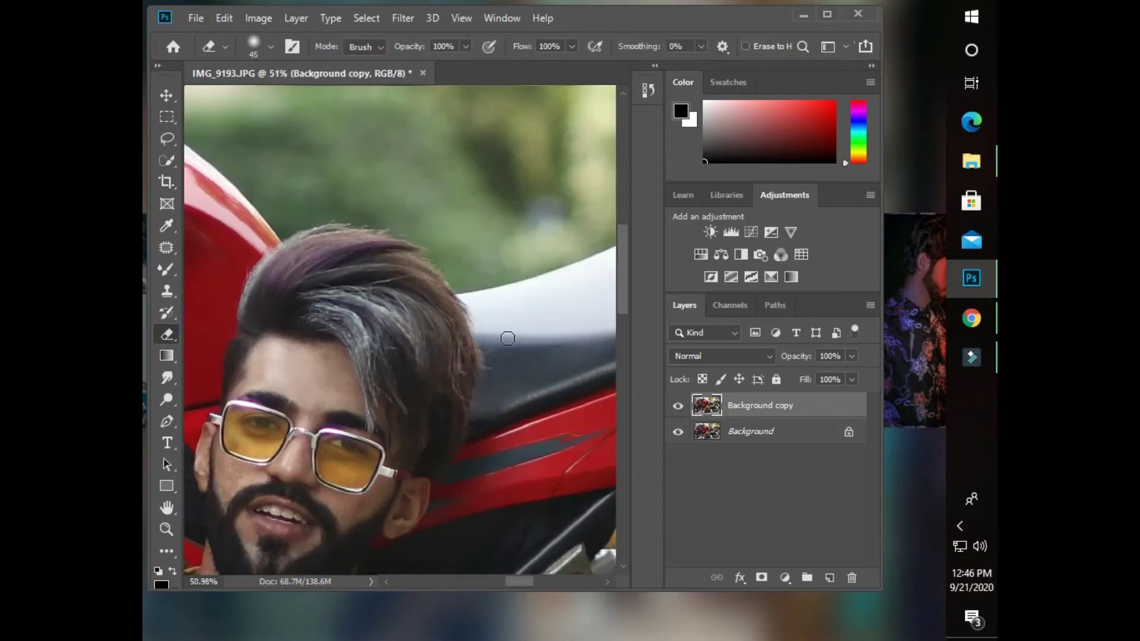
scroll(508, 338, down, 2)
key(bracketright)
key(bracketright)
key(bracketright)
scroll(412, 339, up, 3)
scroll(412, 338, down, 4)
scroll(412, 338, down, 1)
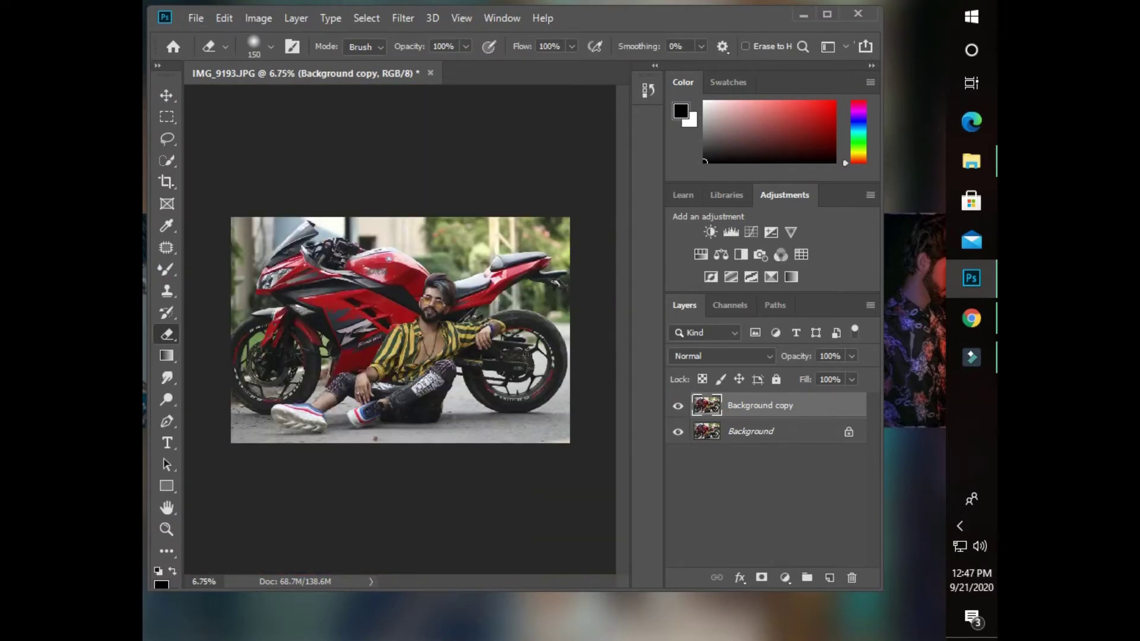
scroll(465, 281, up, 2)
scroll(465, 281, up, 1)
scroll(465, 282, up, 1)
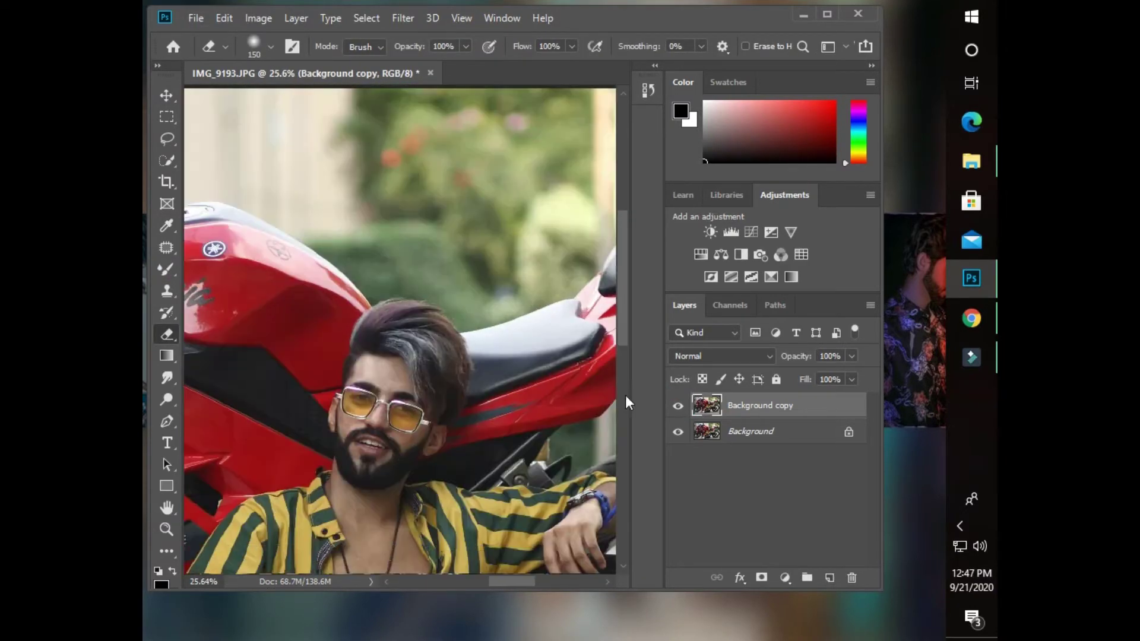
click(677, 408)
- Merge the retouched copy down into Background and duplicate it as a new Background copy
click(745, 436)
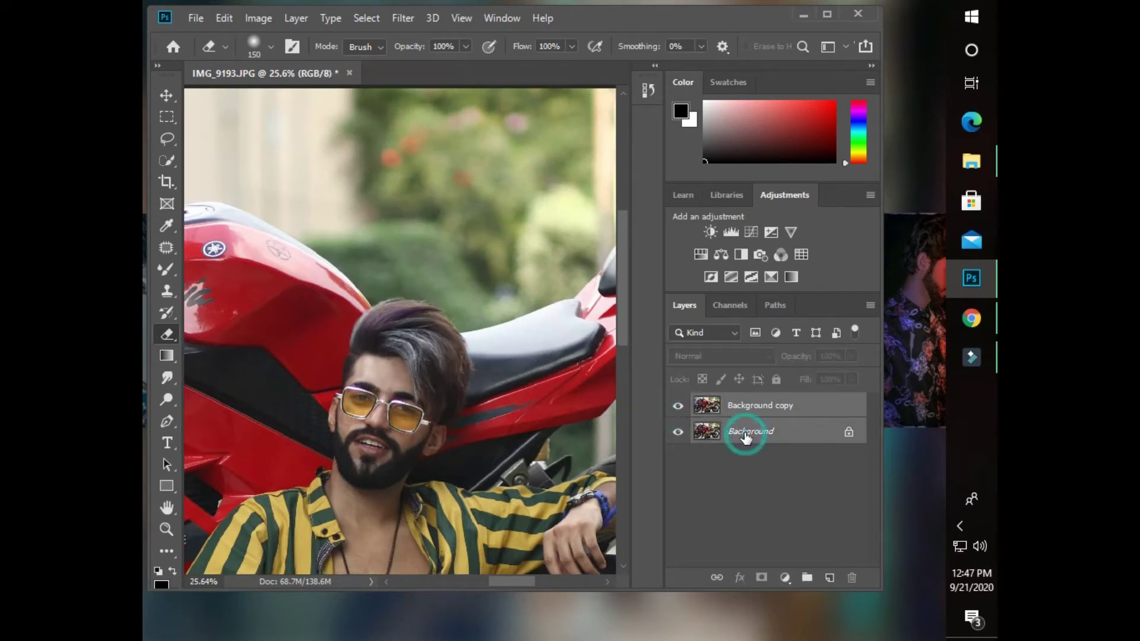
key(Delete)
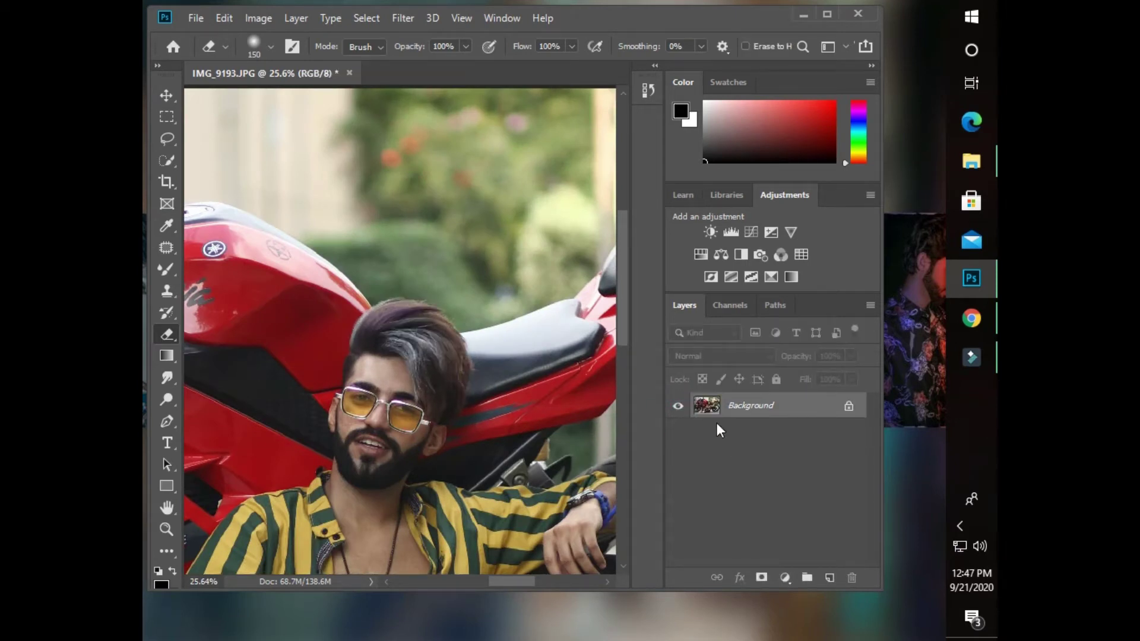
scroll(369, 420, up, 1)
scroll(368, 421, up, 2)
scroll(369, 420, up, 2)
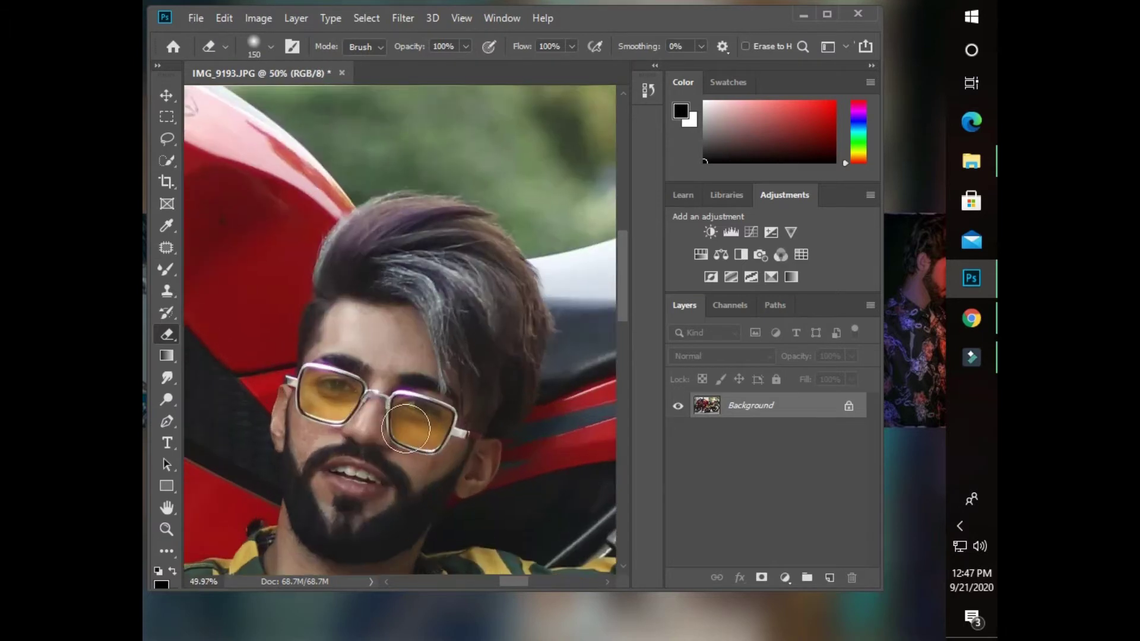
scroll(368, 420, up, 1)
scroll(368, 420, up, 1)
scroll(376, 275, up, 1)
scroll(382, 254, up, 1)
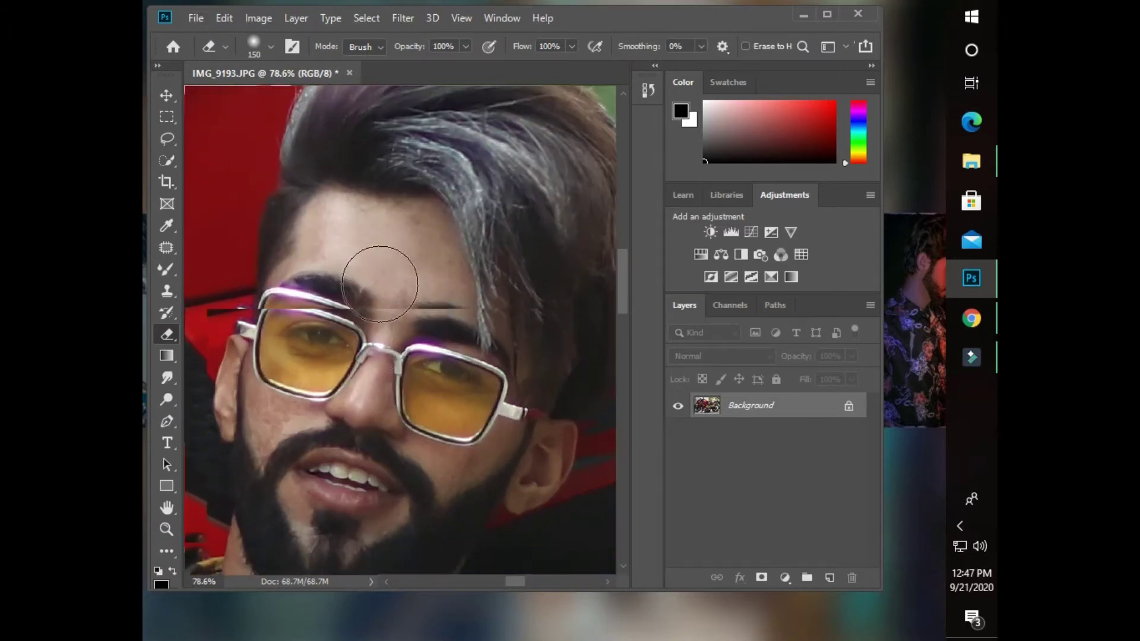
scroll(442, 309, up, 1)
drag(819, 414, 830, 578)
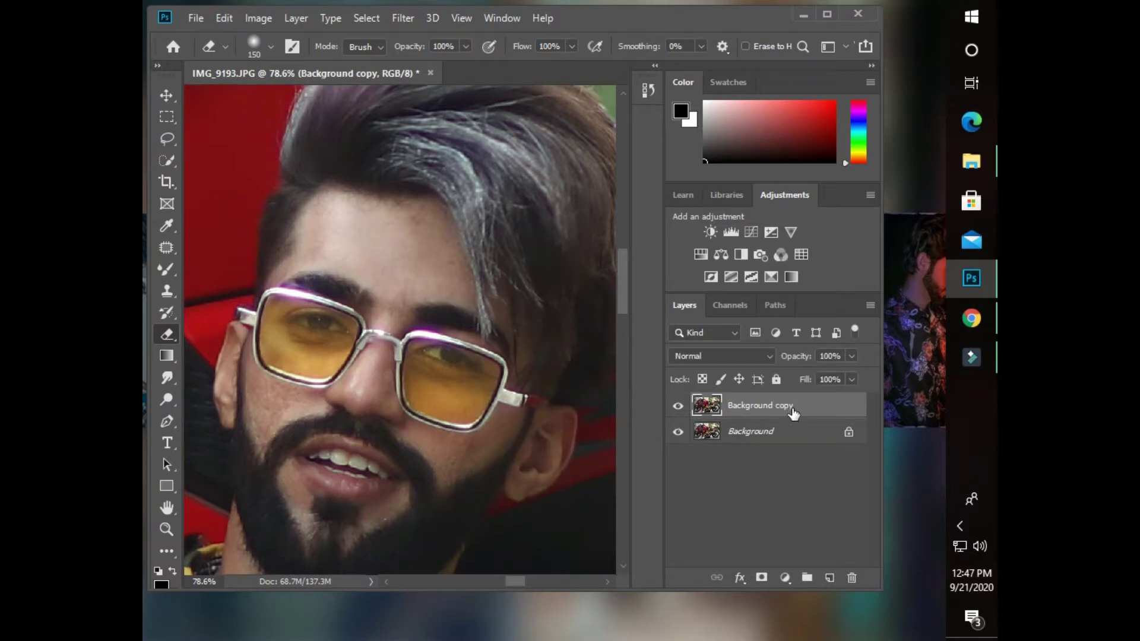
click(401, 21)
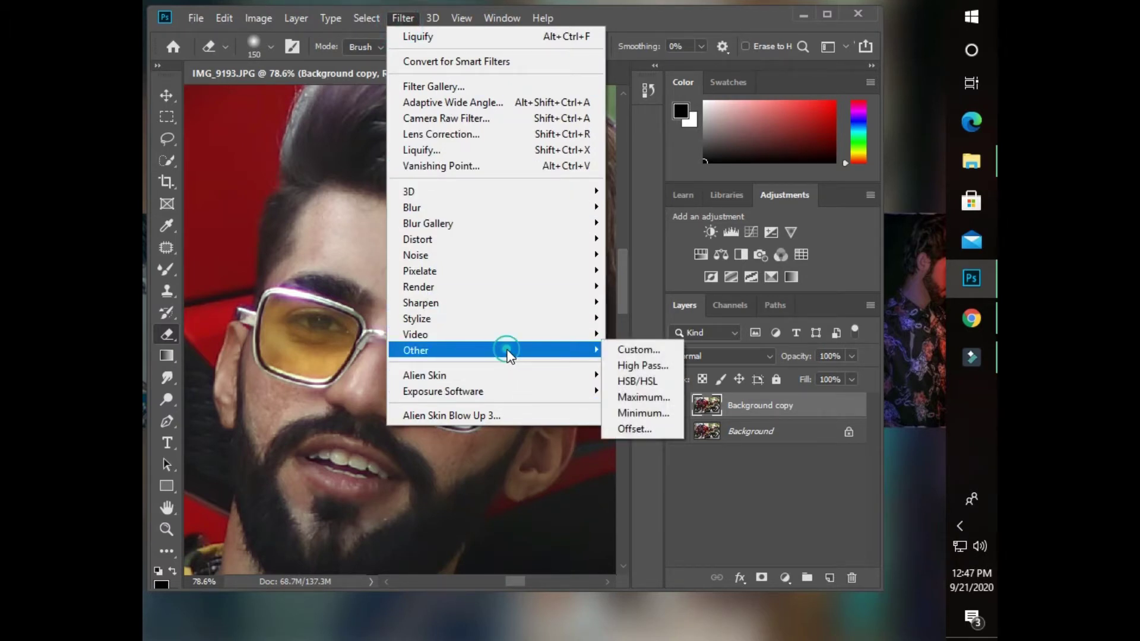
- Apply a High Pass filter of about 1.1 px radius to Background copy
click(636, 365)
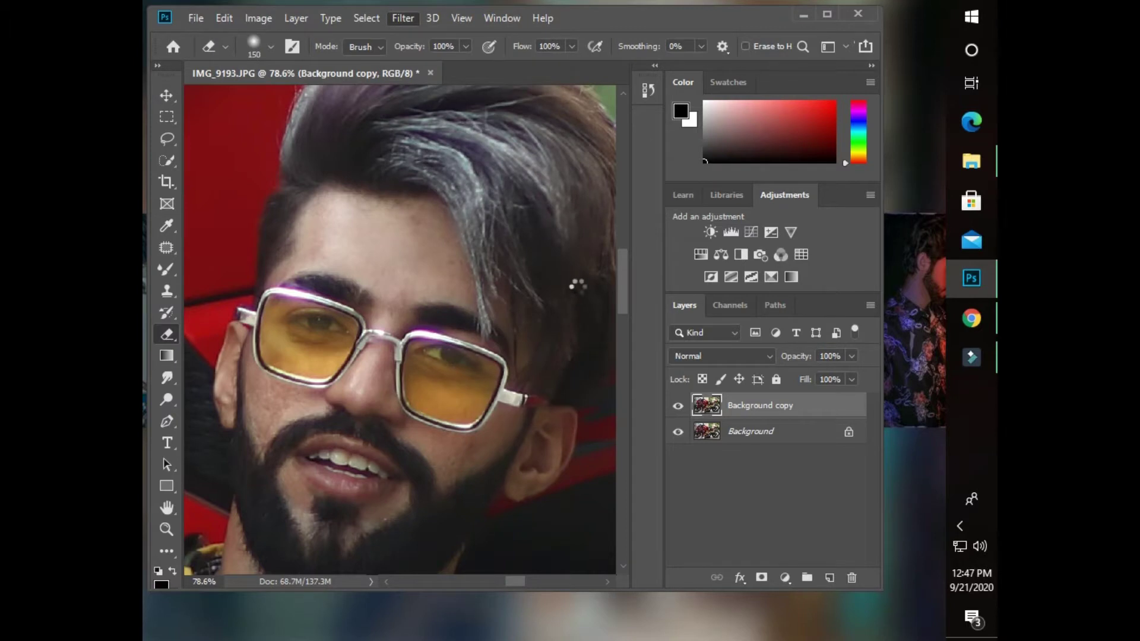
drag(515, 105, 581, 117)
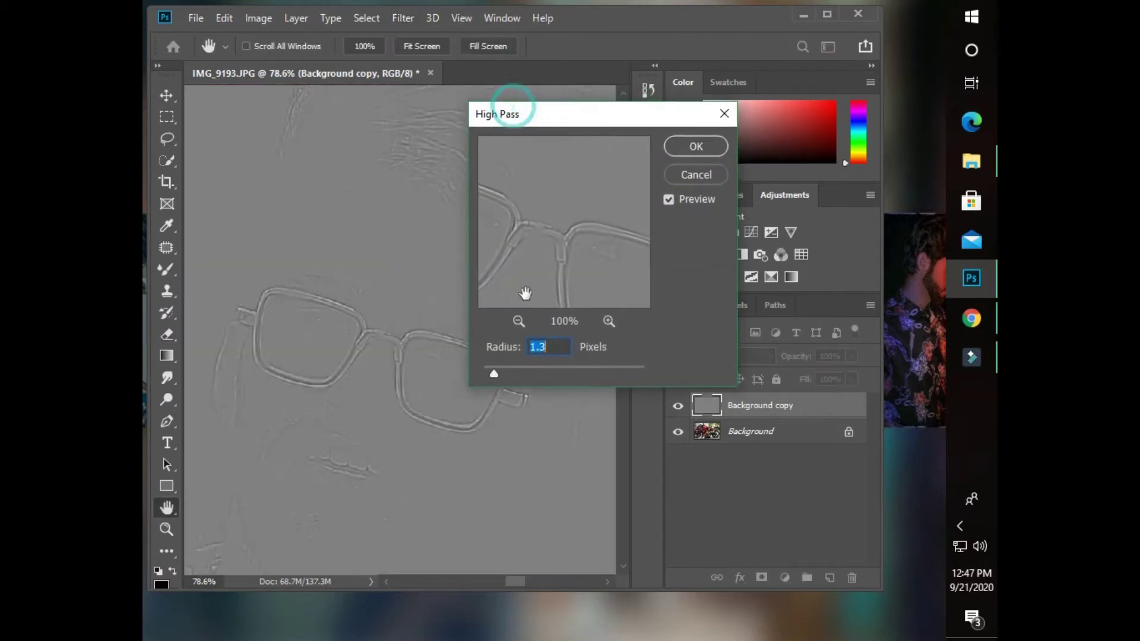
click(495, 373)
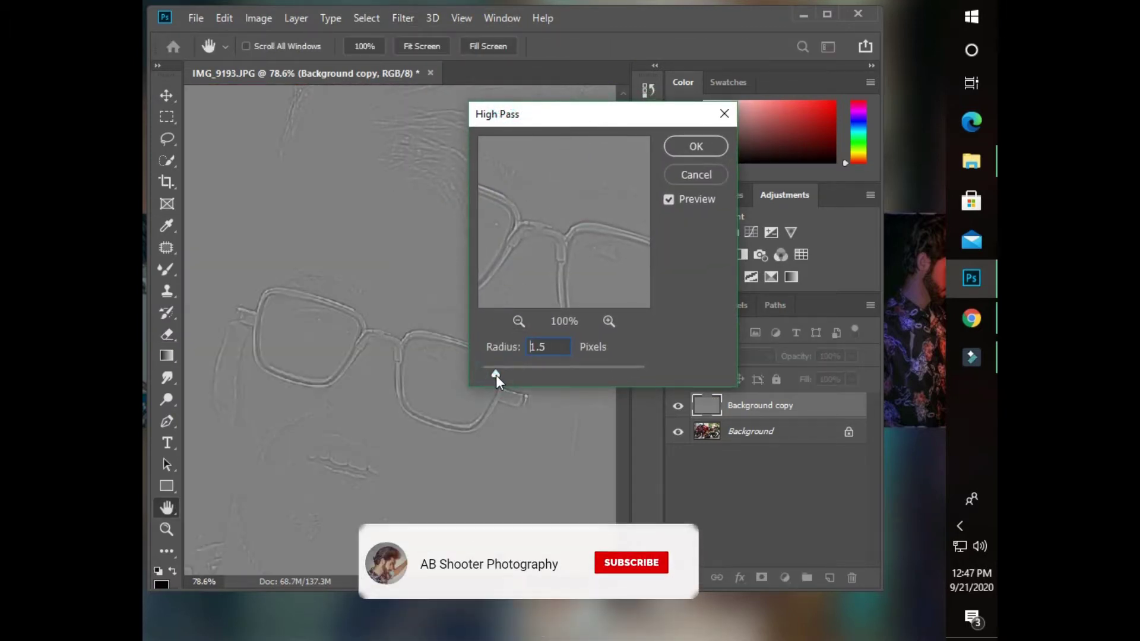
drag(496, 376, 493, 376)
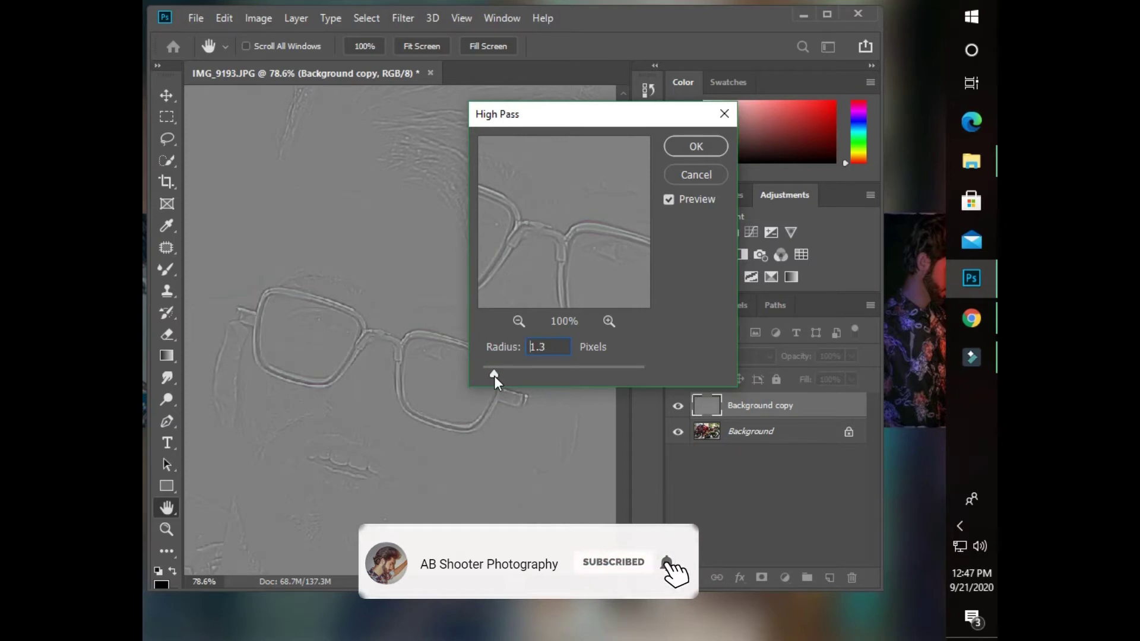
click(667, 148)
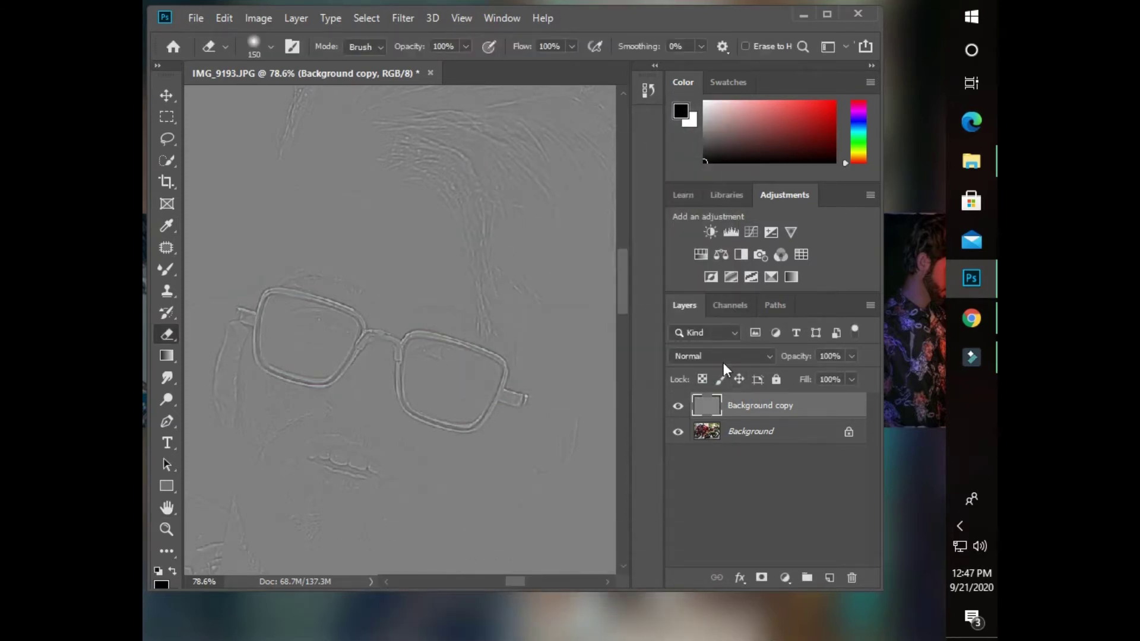
- Set the high-pass layer to Linear Light blending and compare before and after
click(724, 363)
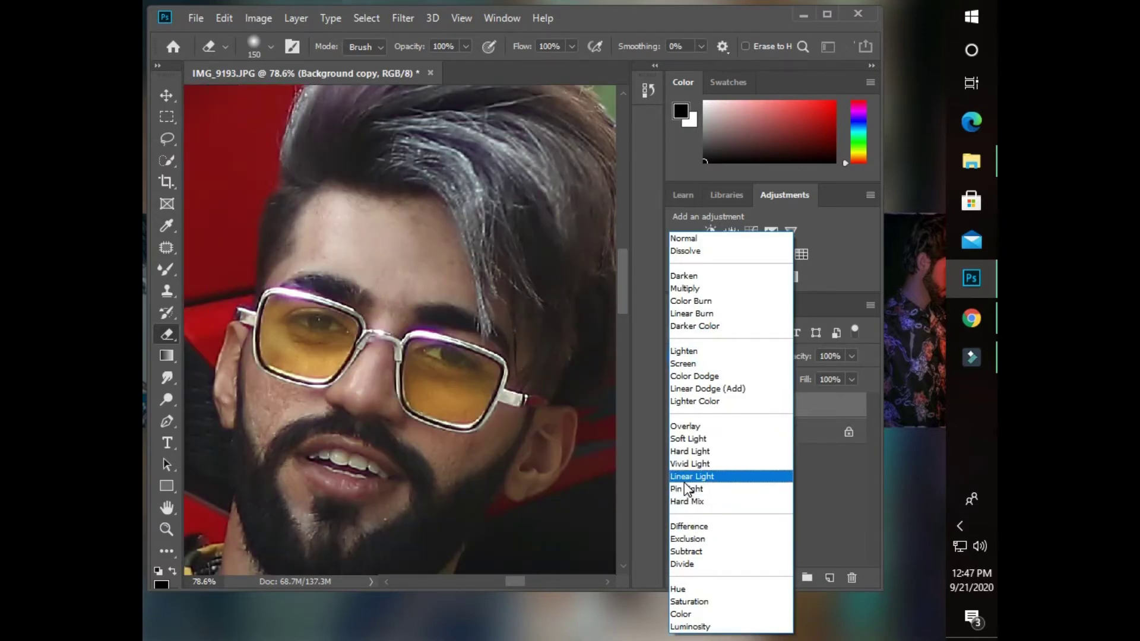
click(684, 478)
click(677, 407)
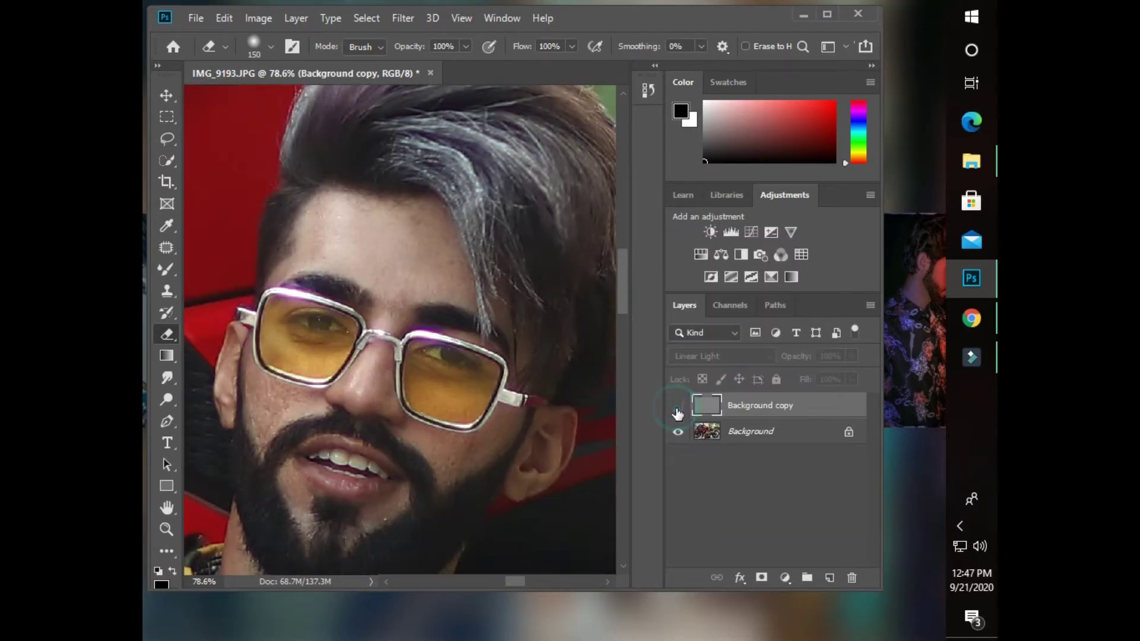
scroll(381, 377, down, 2)
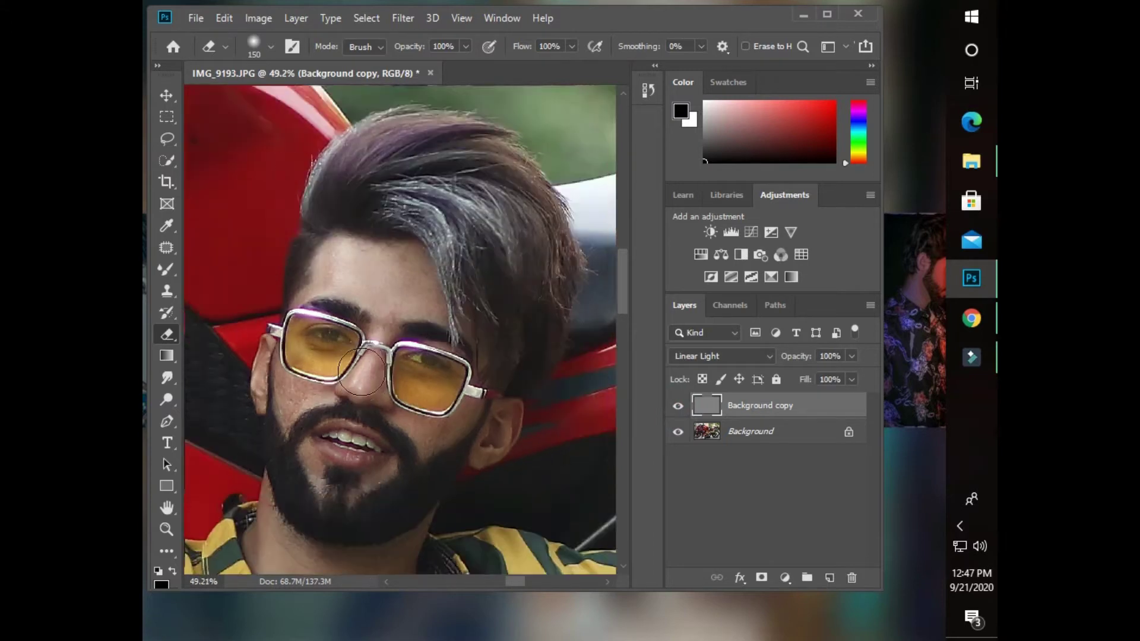
scroll(381, 376, up, 1)
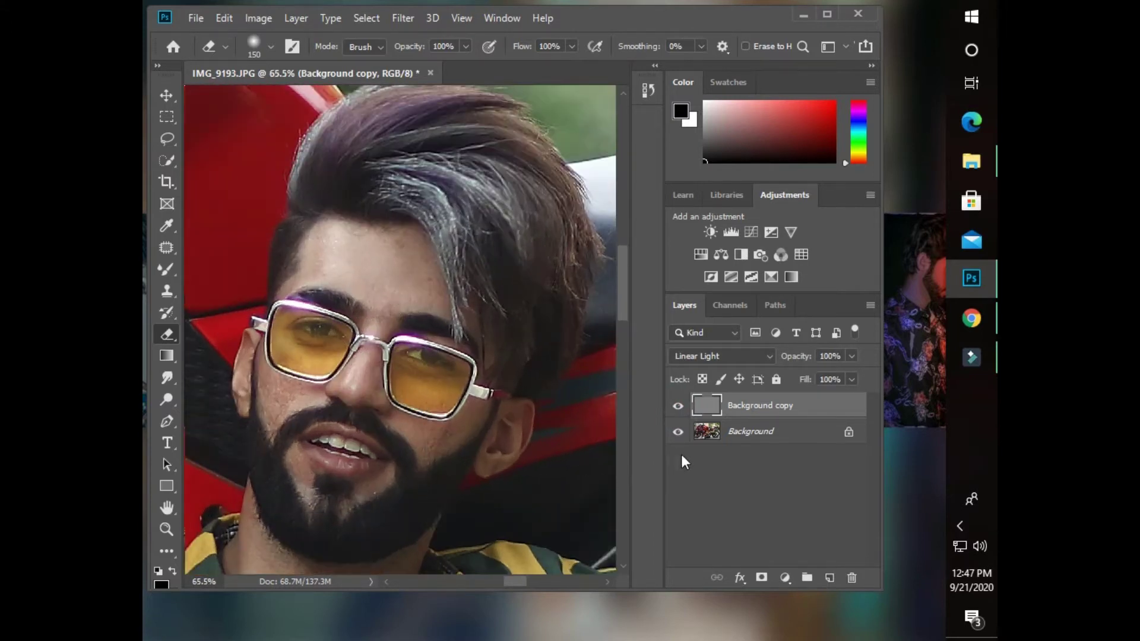
- Duplicate Background as Background copy 2 and apply a 2.0 px Gaussian Blur to it
drag(751, 430, 829, 577)
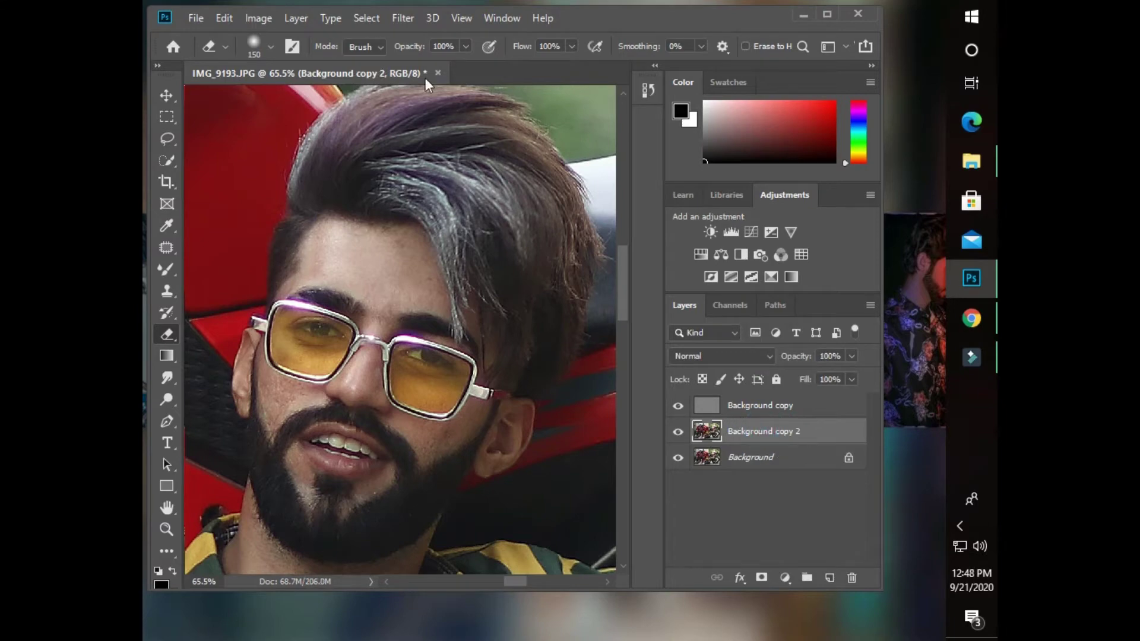
click(409, 21)
mouse_move(412, 208)
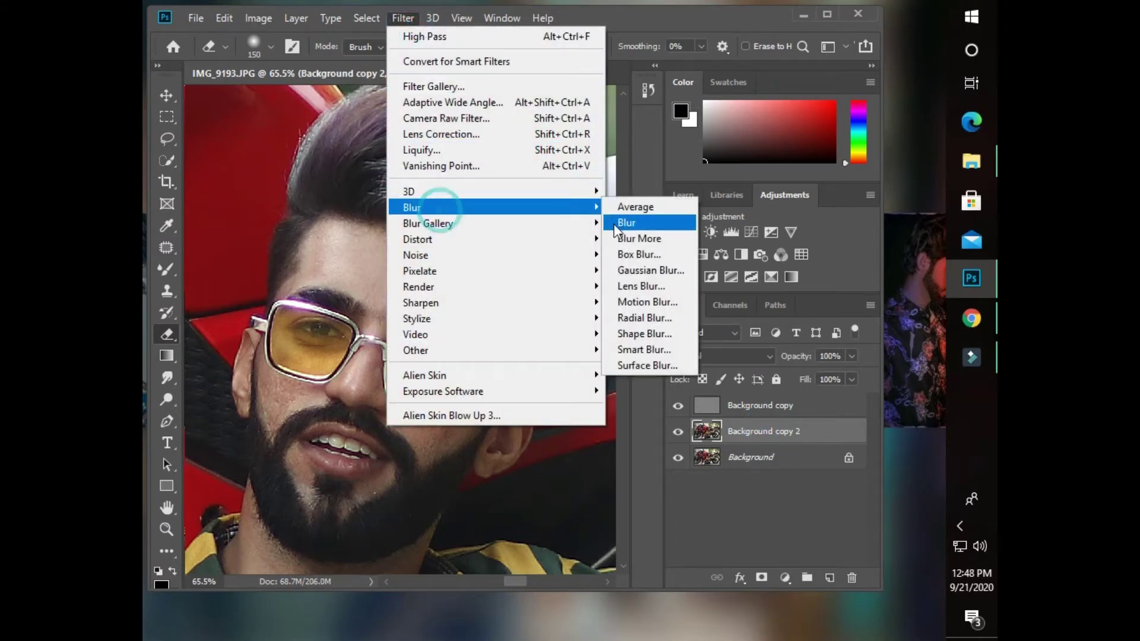
click(636, 270)
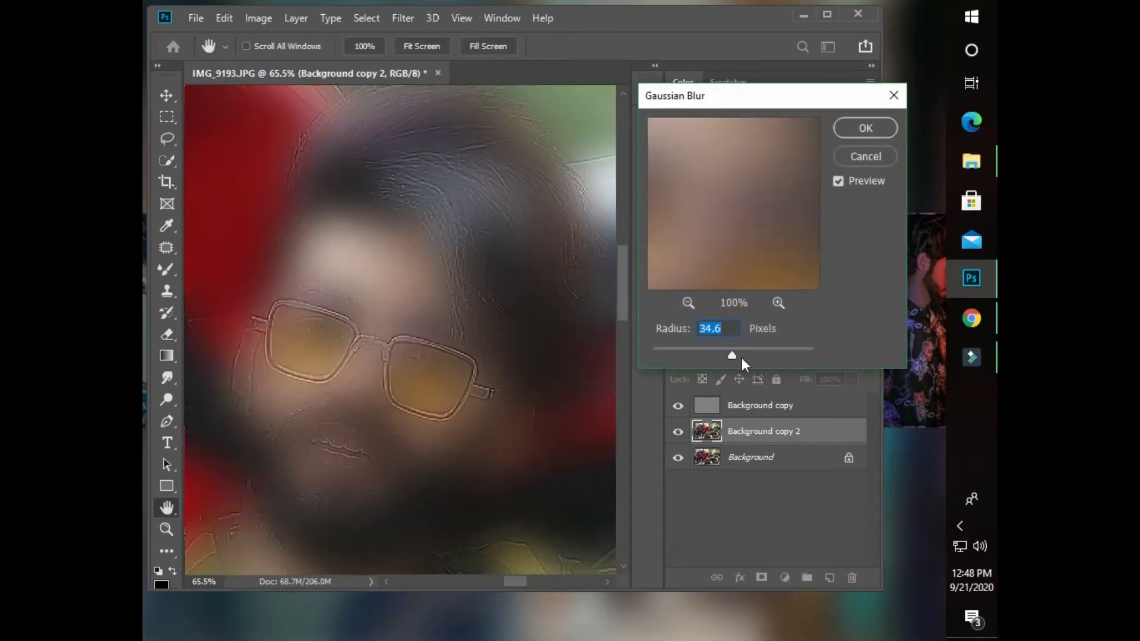
drag(668, 359, 665, 360)
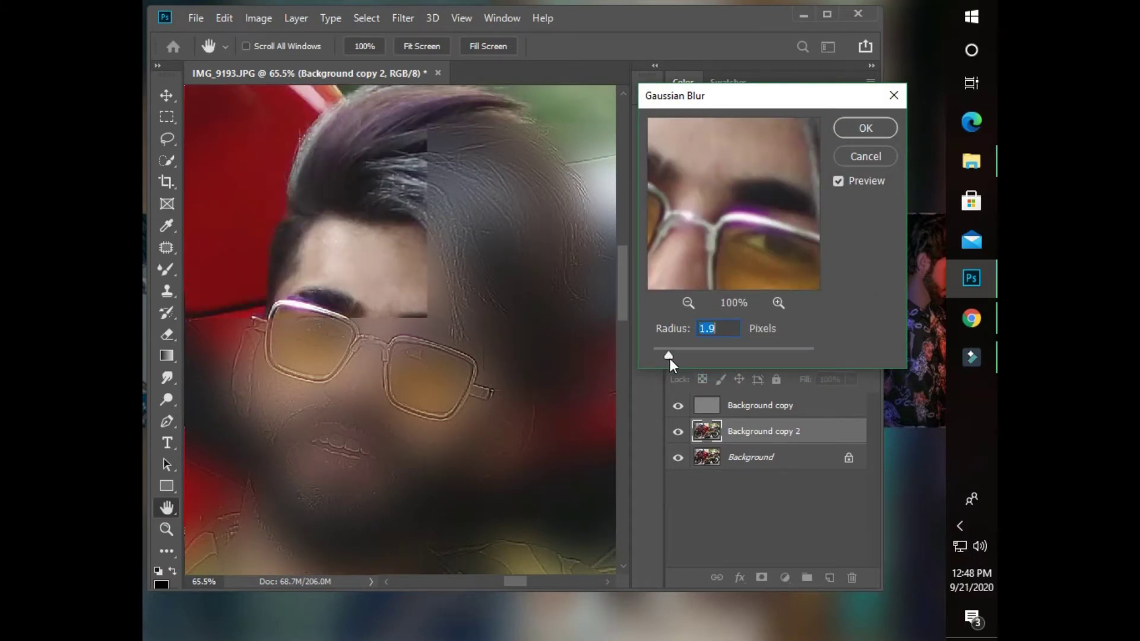
click(669, 357)
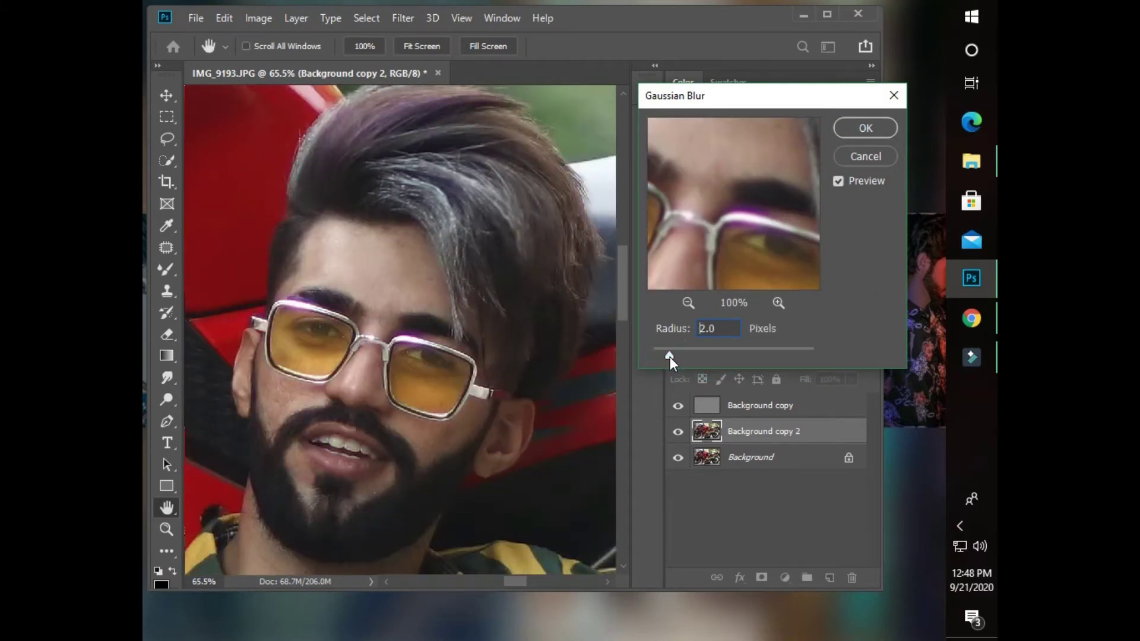
click(846, 128)
key(e)
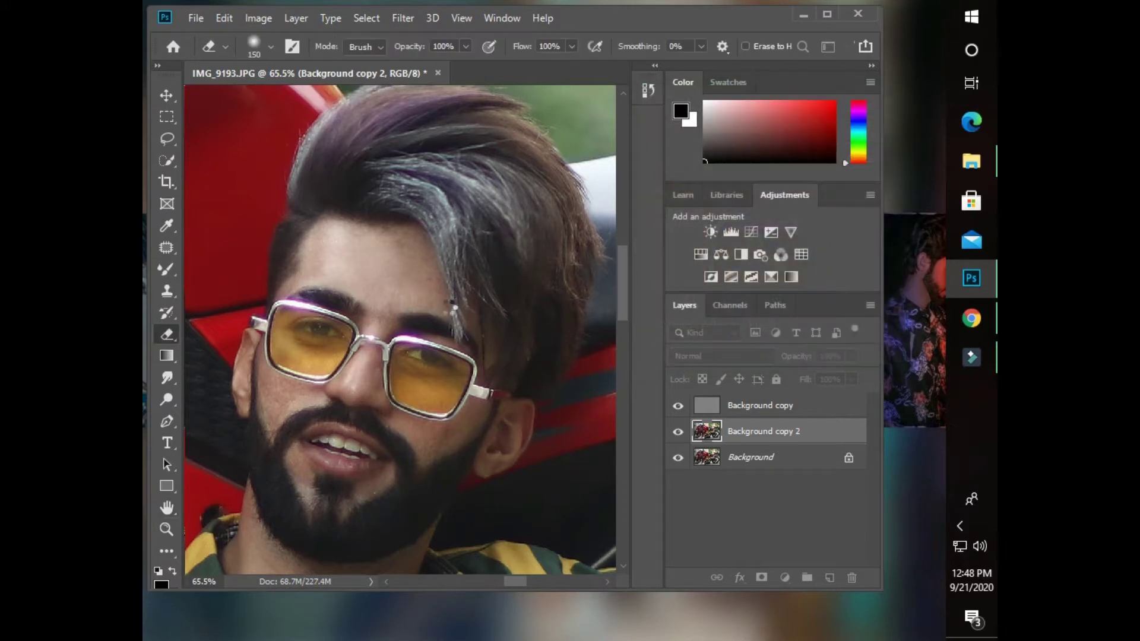
scroll(363, 315, down, 3)
scroll(365, 306, up, 1)
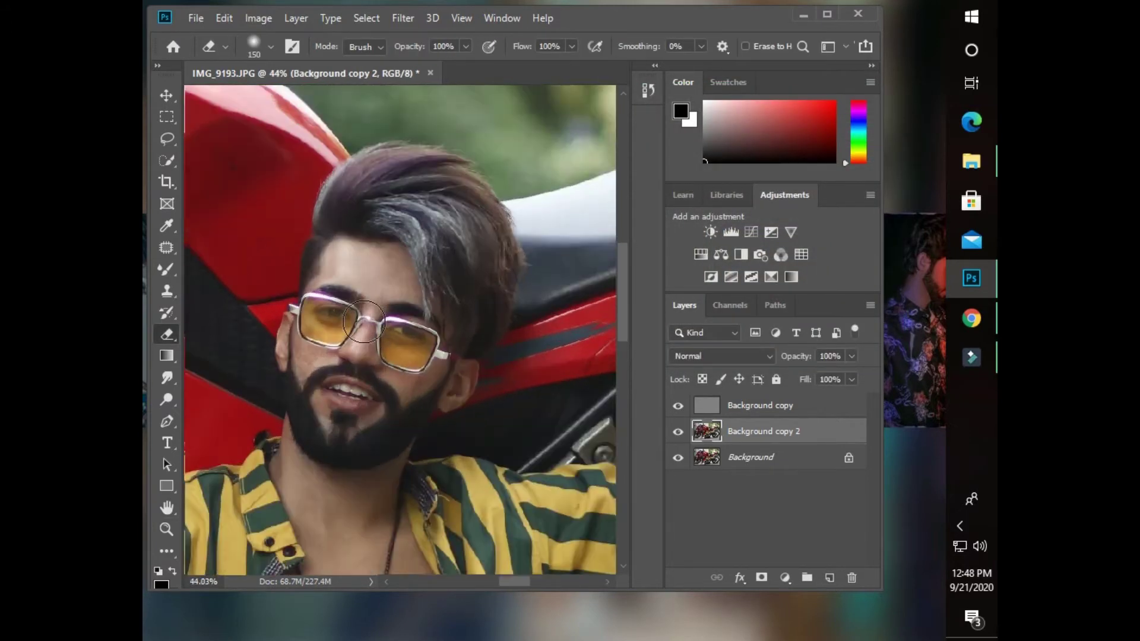
scroll(366, 295, up, 3)
scroll(366, 296, up, 3)
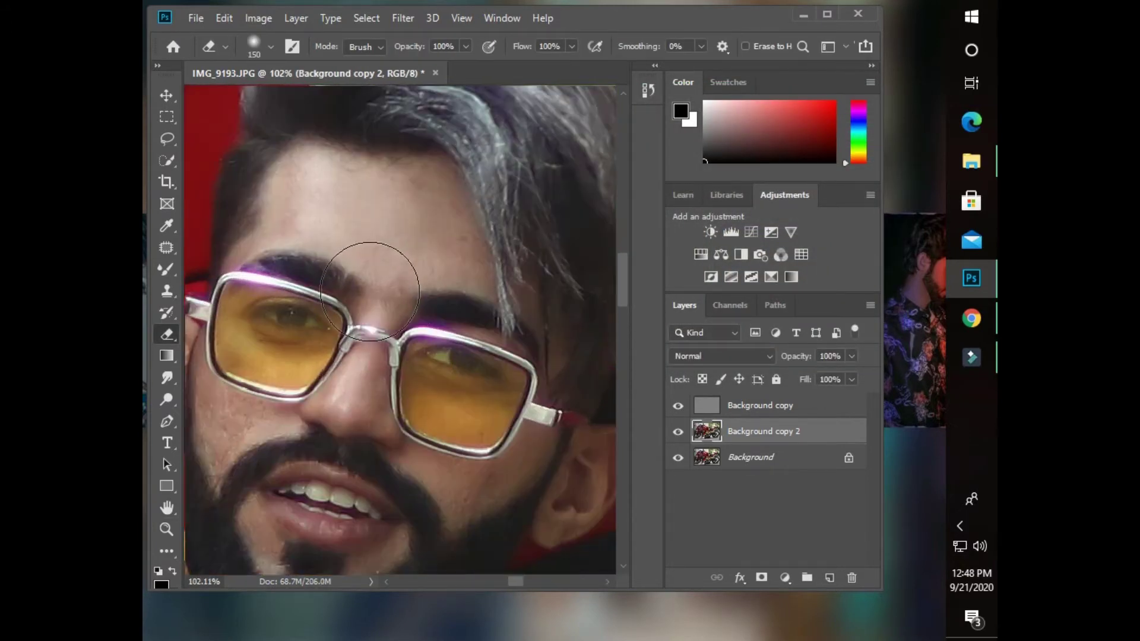
- Toggle the sharpening layer to compare, then select the blurred Background copy 2 layer
click(681, 405)
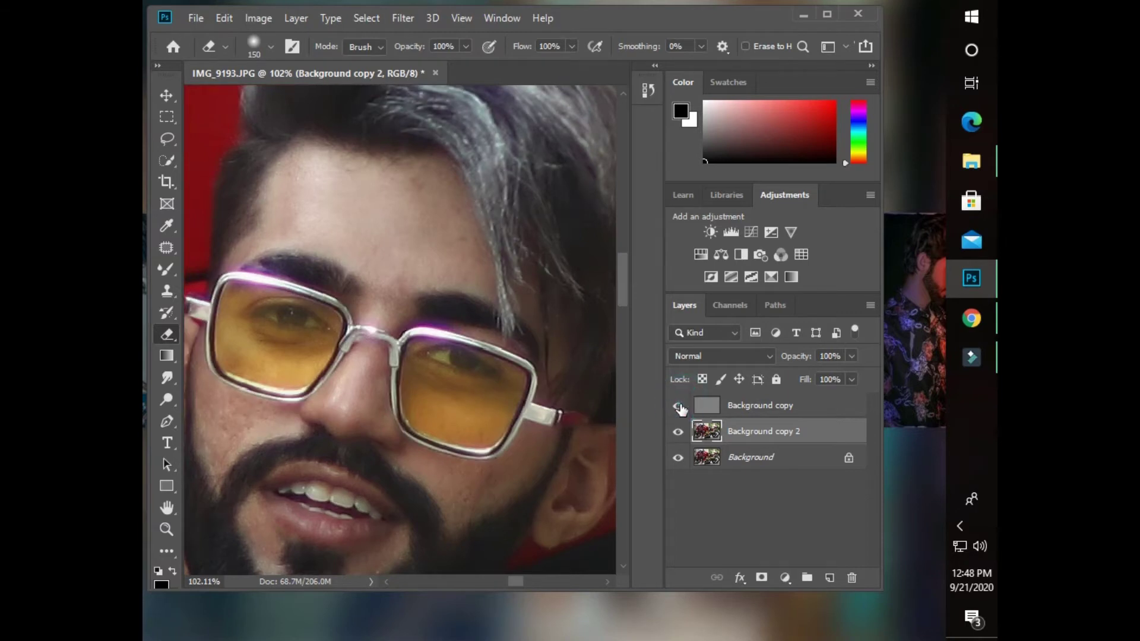
click(753, 409)
click(739, 429)
scroll(368, 202, down, 1)
scroll(383, 175, down, 1)
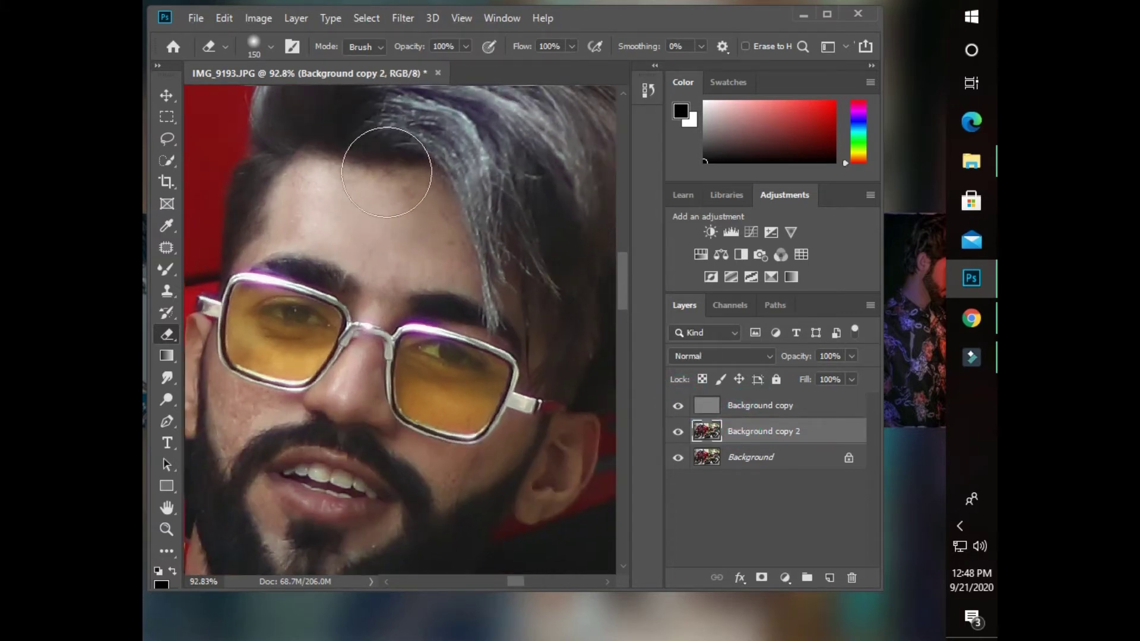
- Smooth the forehead skin with the Mixer Brush, shrinking the brush for finer areas
click(167, 269)
scroll(418, 303, down, 10)
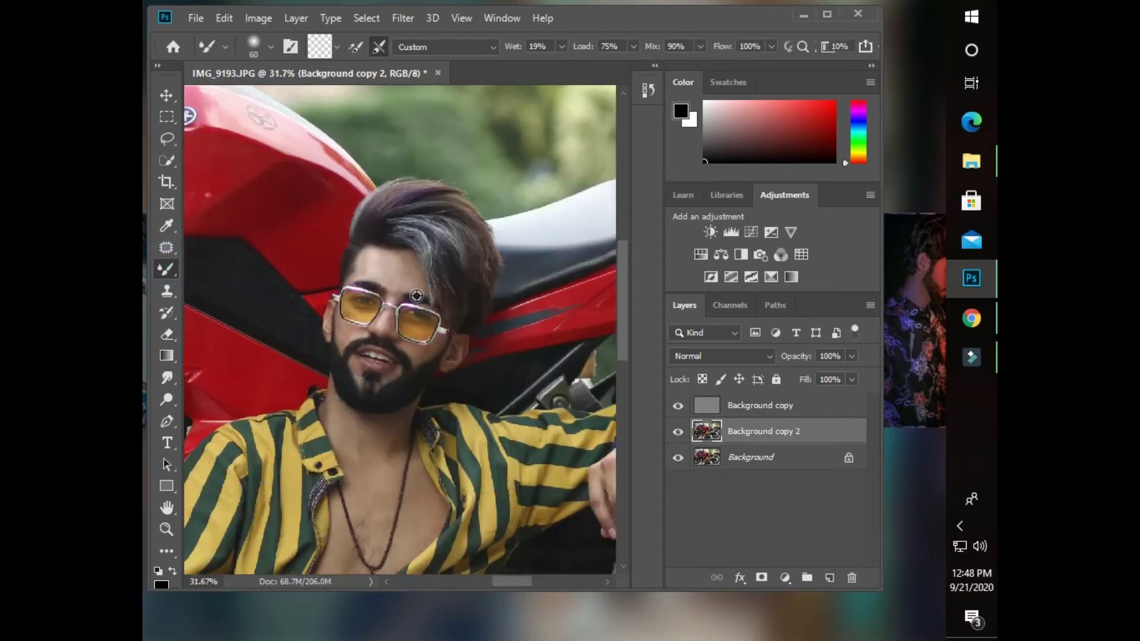
scroll(418, 303, up, 2)
scroll(412, 306, up, 2)
scroll(407, 309, up, 2)
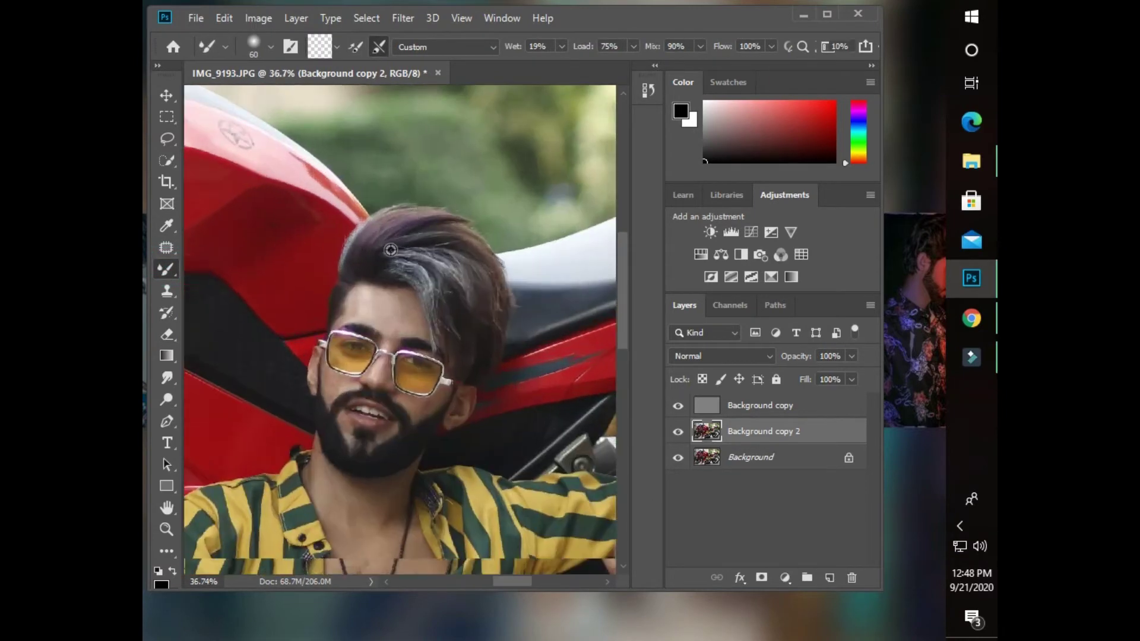
scroll(401, 312, up, 2)
scroll(403, 318, up, 2)
scroll(395, 344, up, 2)
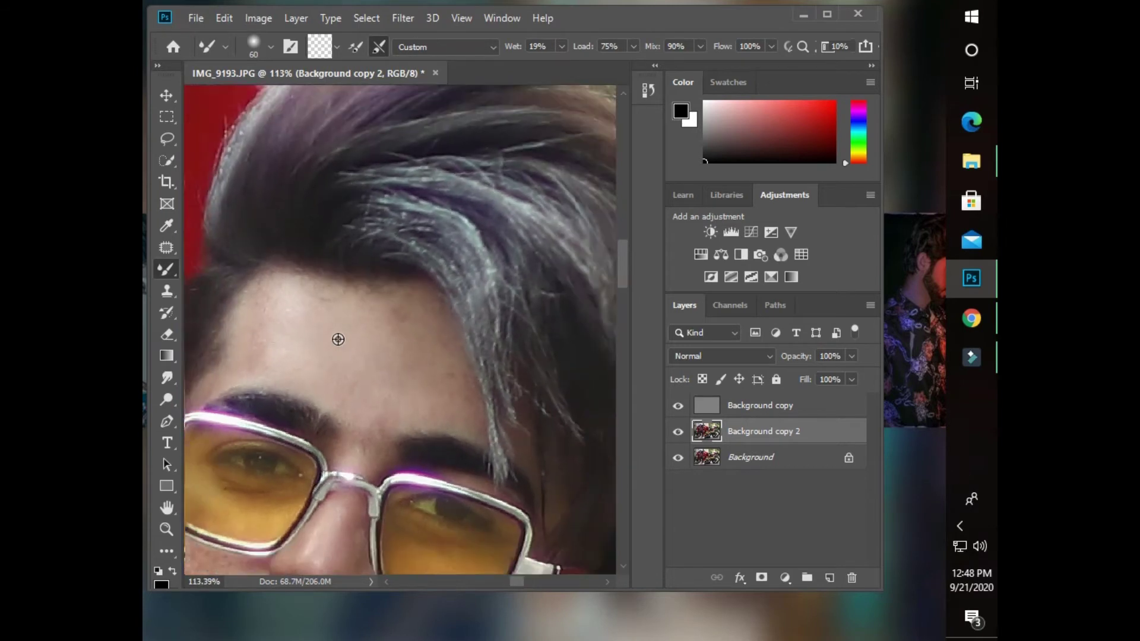
scroll(272, 336, down, 1)
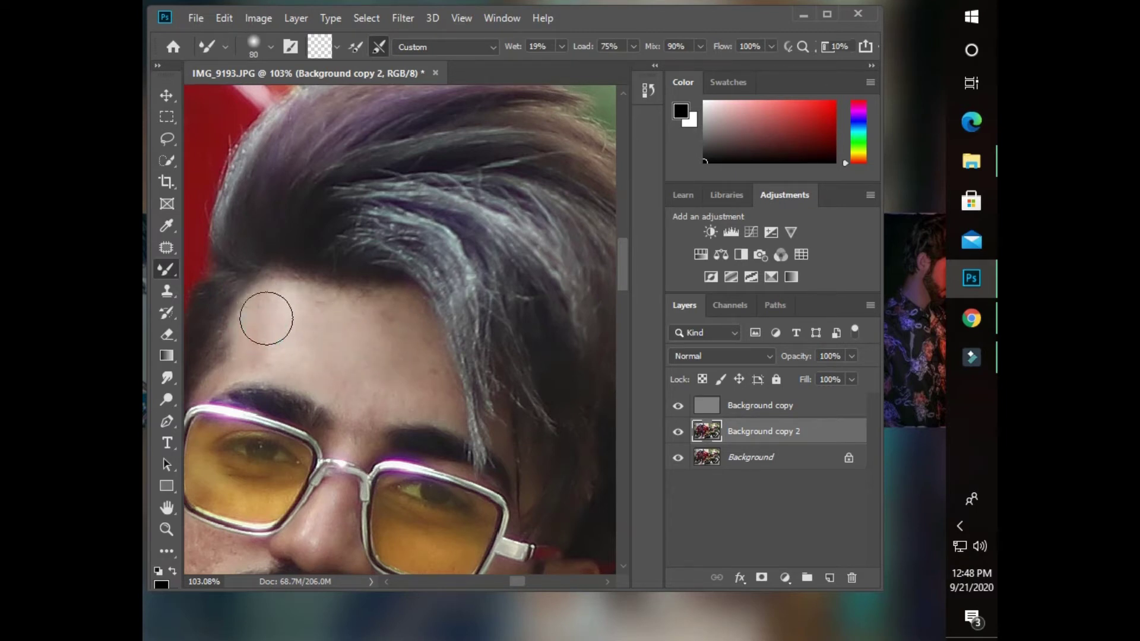
mouse_move(275, 316)
mouse_down()
mouse_move(265, 317)
mouse_move(291, 322)
mouse_up()
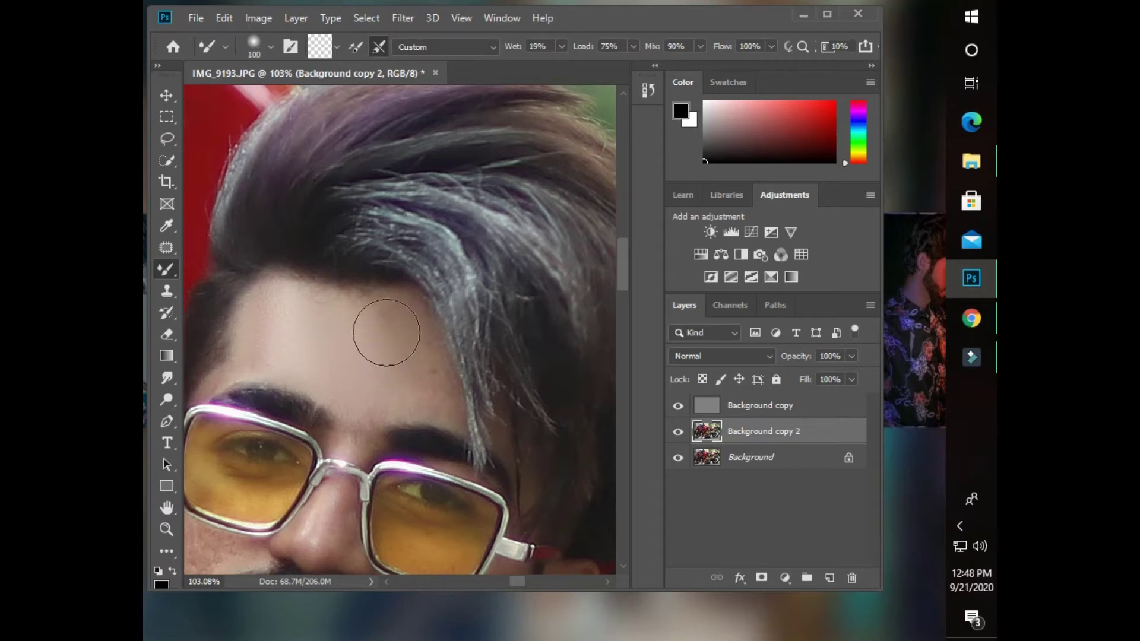
click(272, 323)
key(bracketleft)
key(bracketleft)
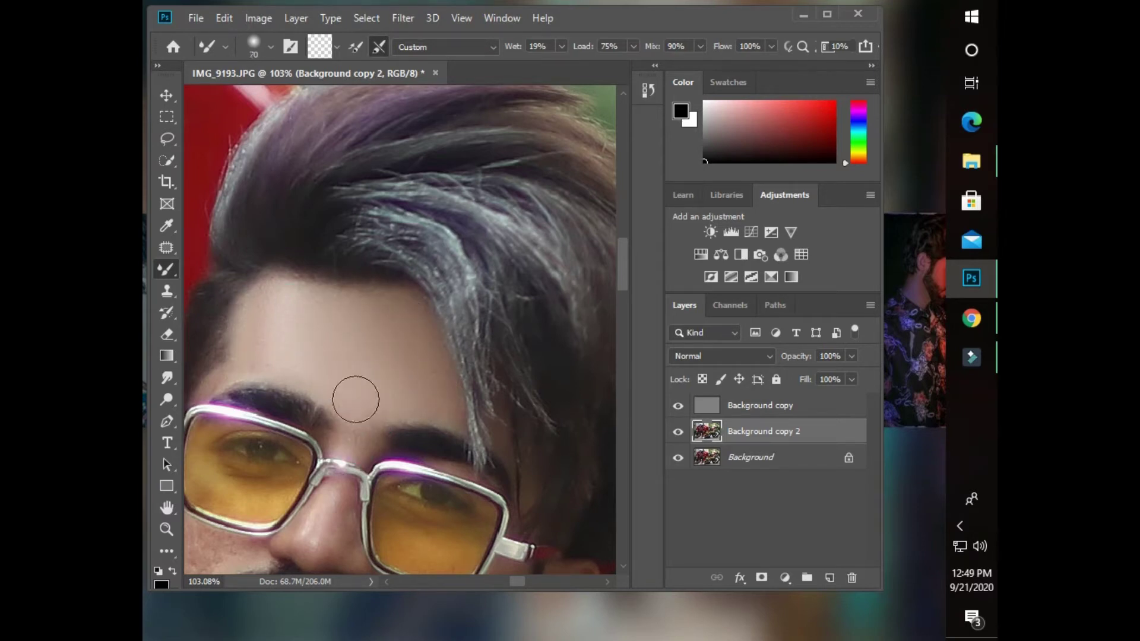
key(bracketleft)
key(bracketleft)
key(bracketleft)
scroll(273, 186, down, 3)
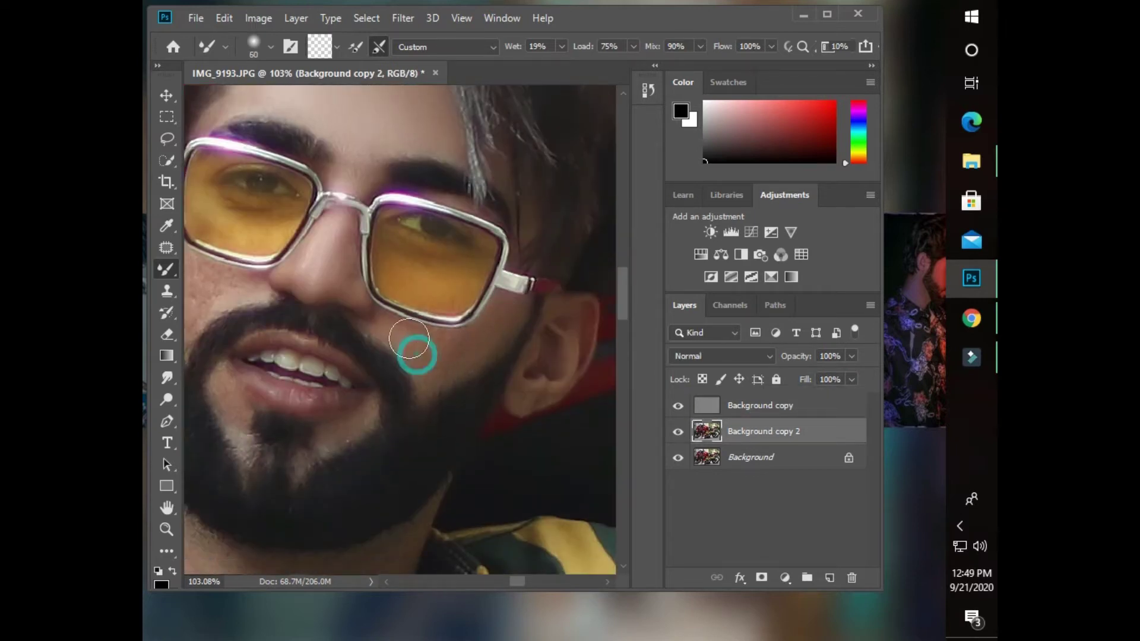
- Heal the dark blemish on the man's cheek with the Spot Healing Brush
key(j)
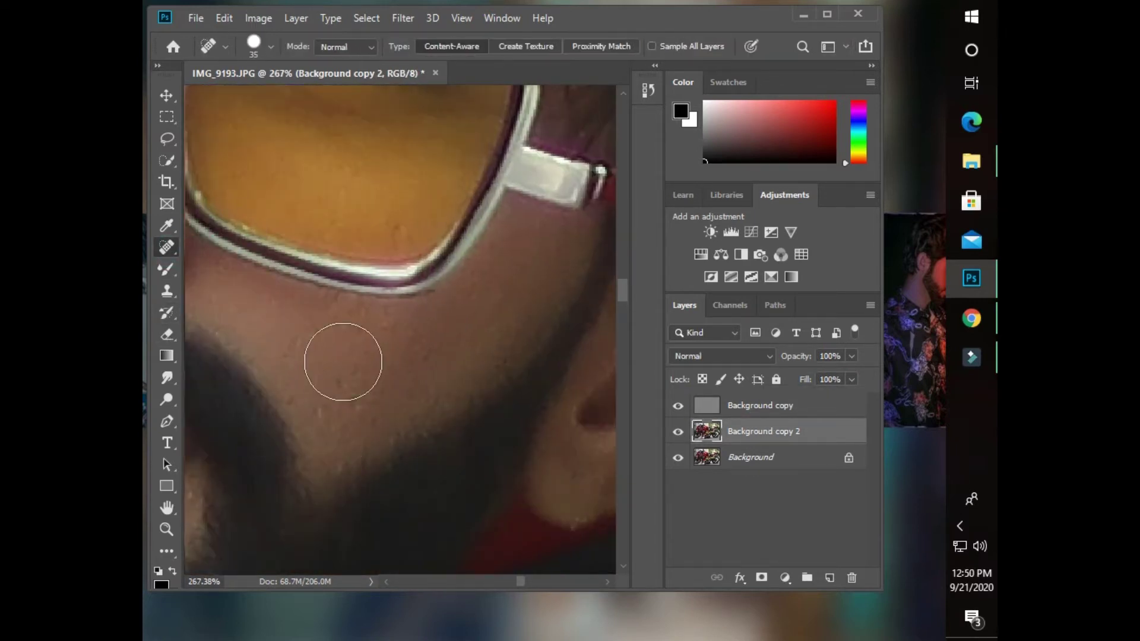
click(313, 421)
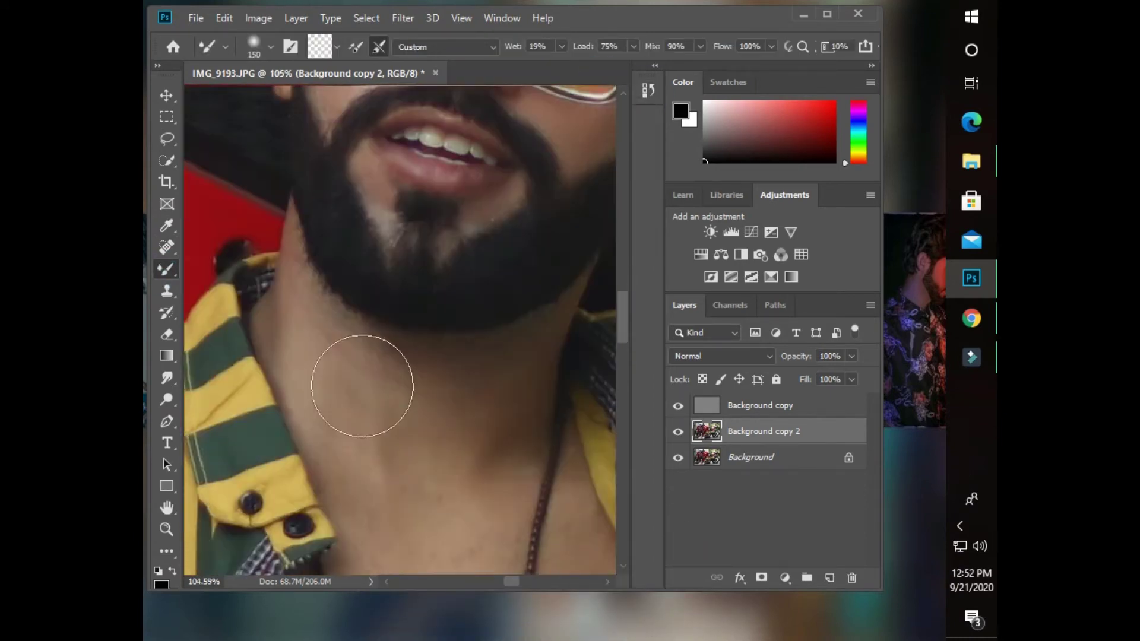
scroll(505, 389, down, 5)
scroll(395, 305, down, 3)
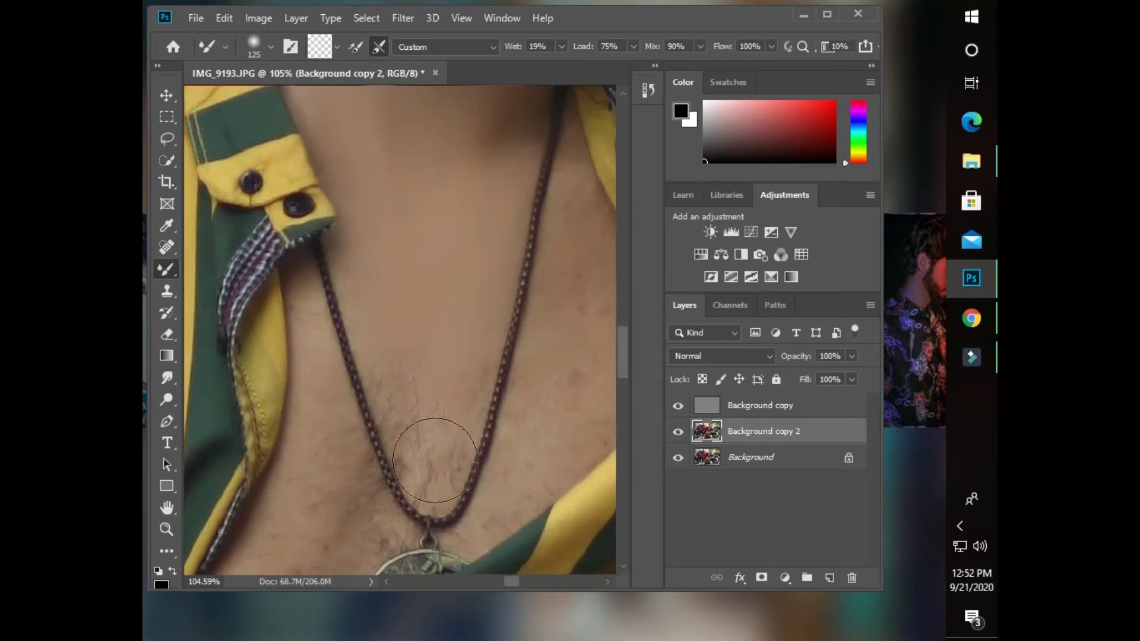
scroll(420, 458, right, 3)
scroll(437, 301, down, 2)
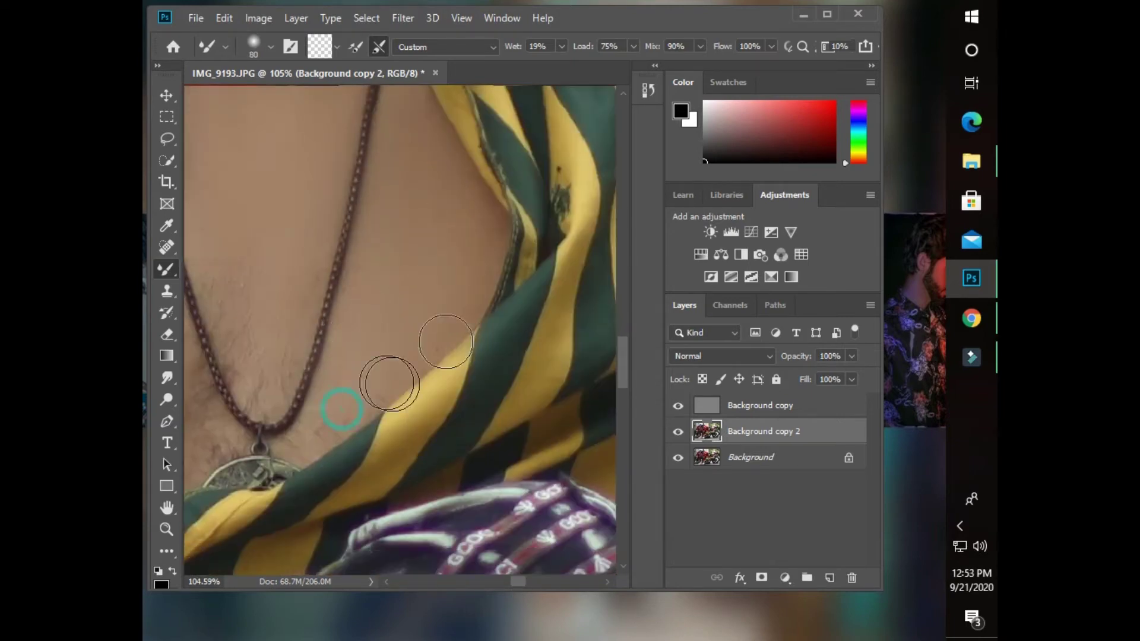
scroll(382, 382, left, 5)
scroll(343, 433, down, 3)
- Smooth the skin on the neck, chest, hand and wrist, resizing the brush as needed
key(bracketleft)
key(bracketleft)
scroll(326, 411, up, 3)
scroll(382, 311, down, 2)
key(bracketright)
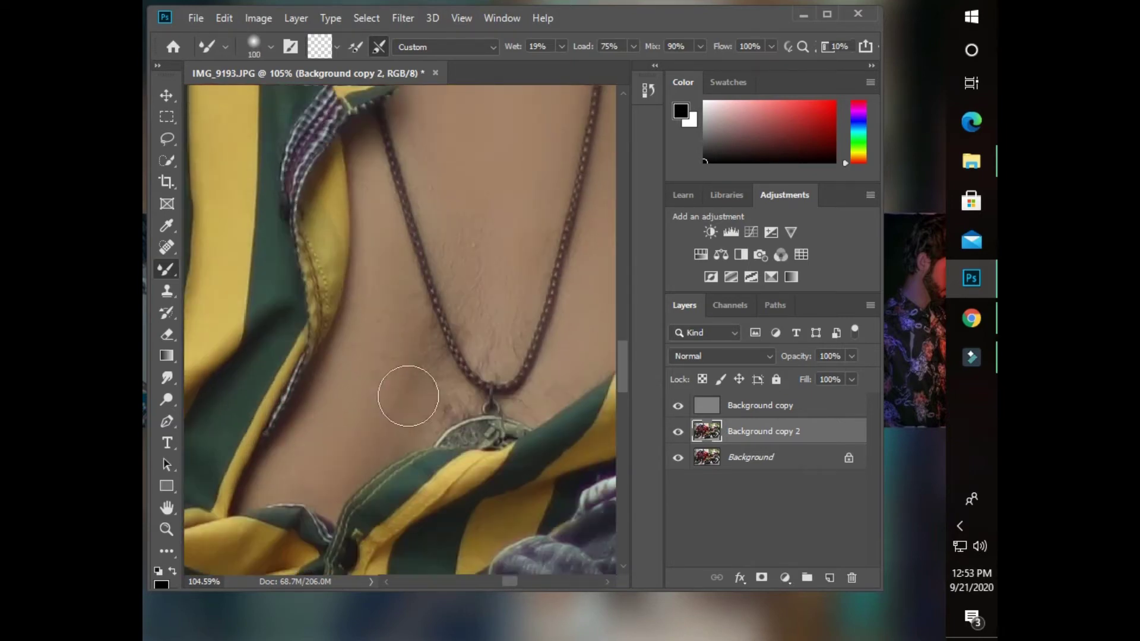
scroll(424, 318, up, 5)
alt+scroll(391, 419, down, 1)
alt+scroll(336, 368, down, 3)
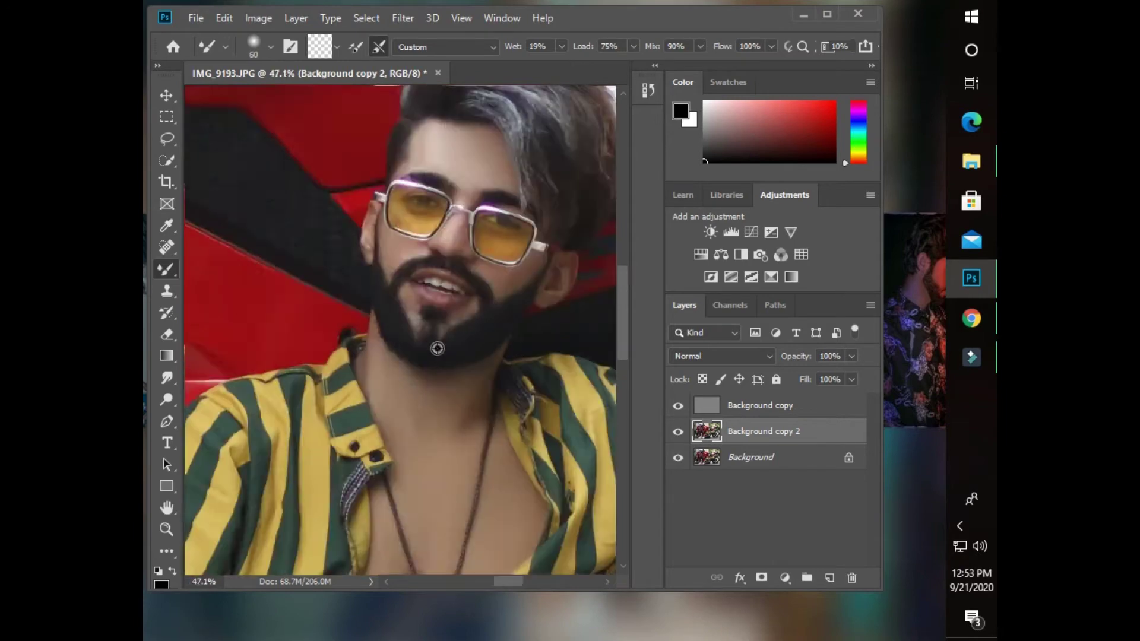
scroll(438, 346, down, 5)
alt+scroll(400, 389, up, 2)
key(bracketright)
scroll(312, 410, down, 3)
key(bracketleft)
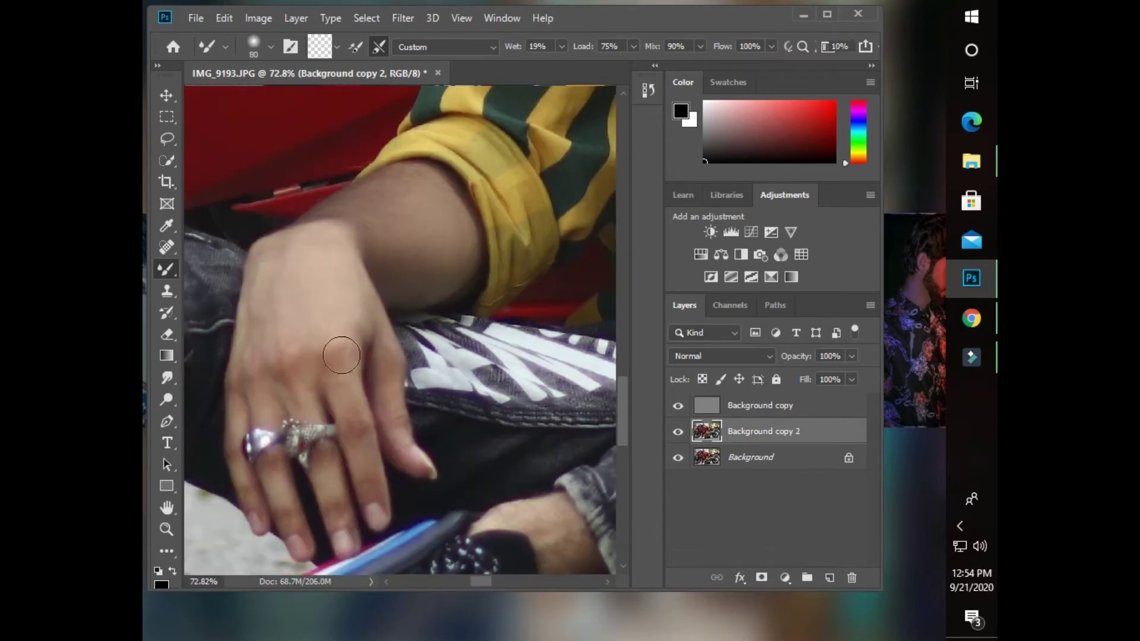
key(bracketleft)
key(bracketleft)
scroll(274, 499, down, 5)
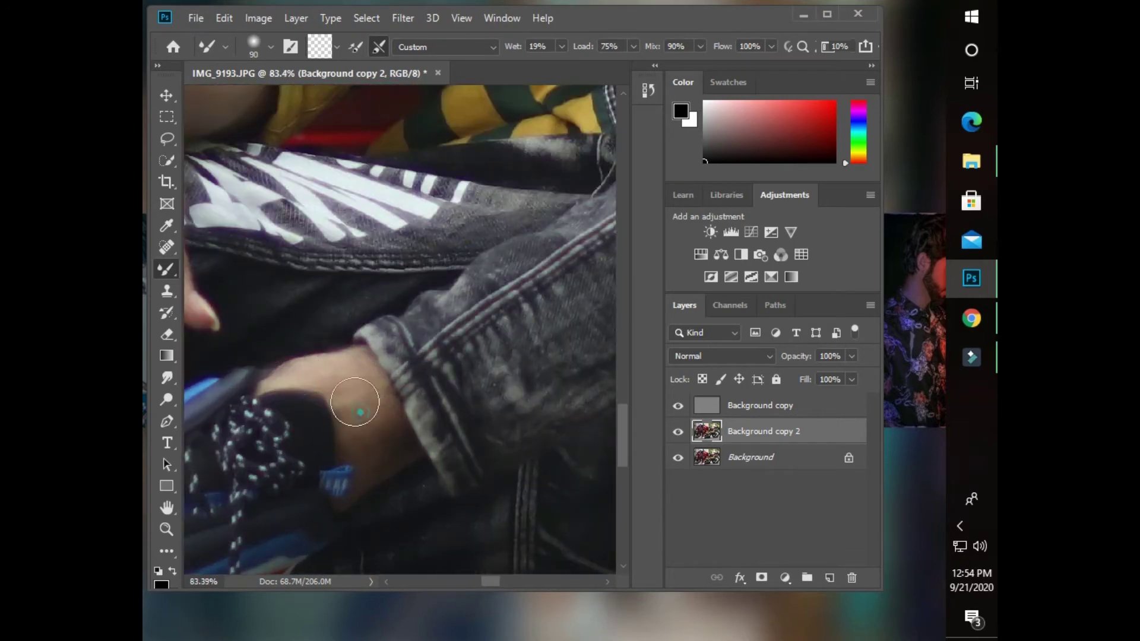
scroll(356, 416, down, 3)
scroll(445, 356, down, 3)
scroll(445, 357, down, 2)
scroll(475, 267, up, 3)
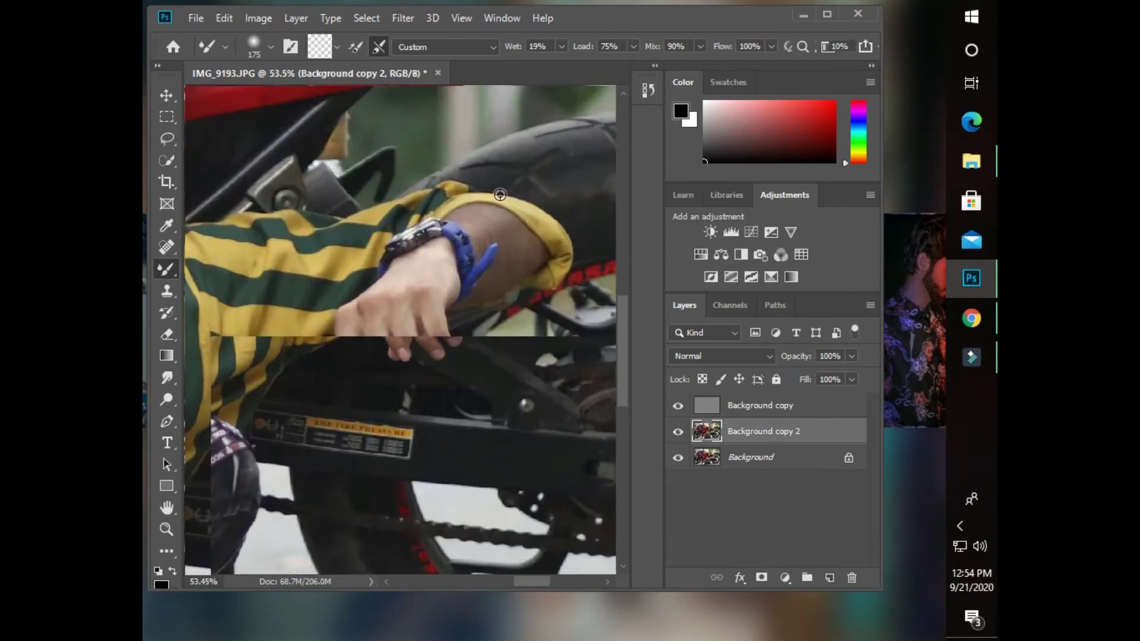
scroll(533, 209, up, 4)
key(bracketright)
key(bracketright)
scroll(532, 209, down, 3)
scroll(356, 179, down, 5)
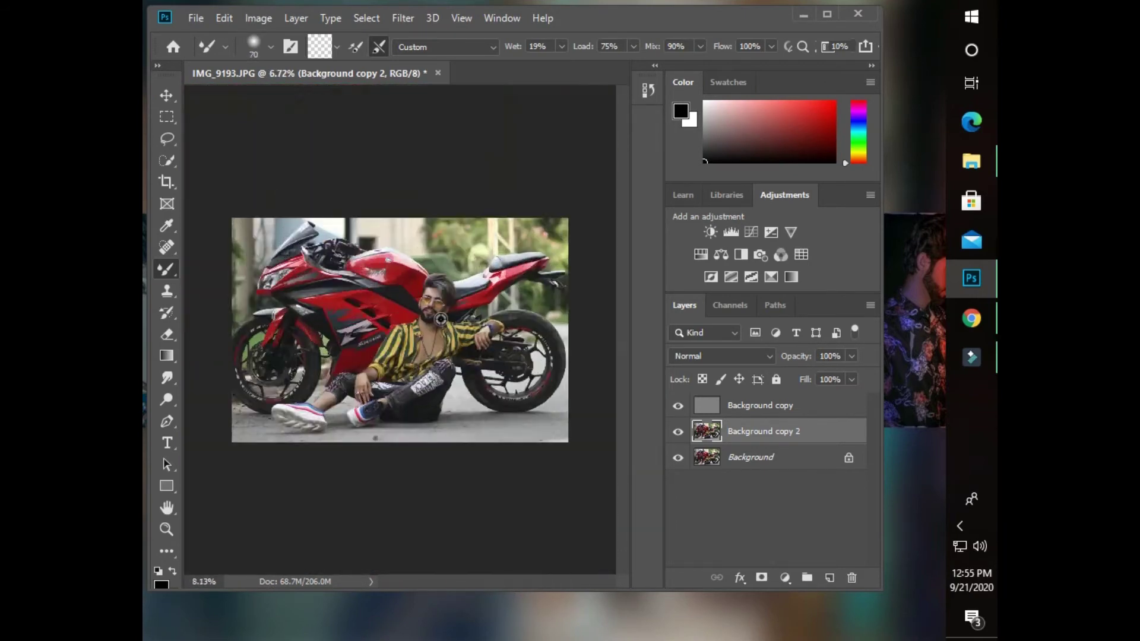
scroll(363, 255, up, 5)
key(bracketleft)
scroll(363, 255, up, 2)
- Show the Background copy layer again and set its fill to 90%
key(bracketleft)
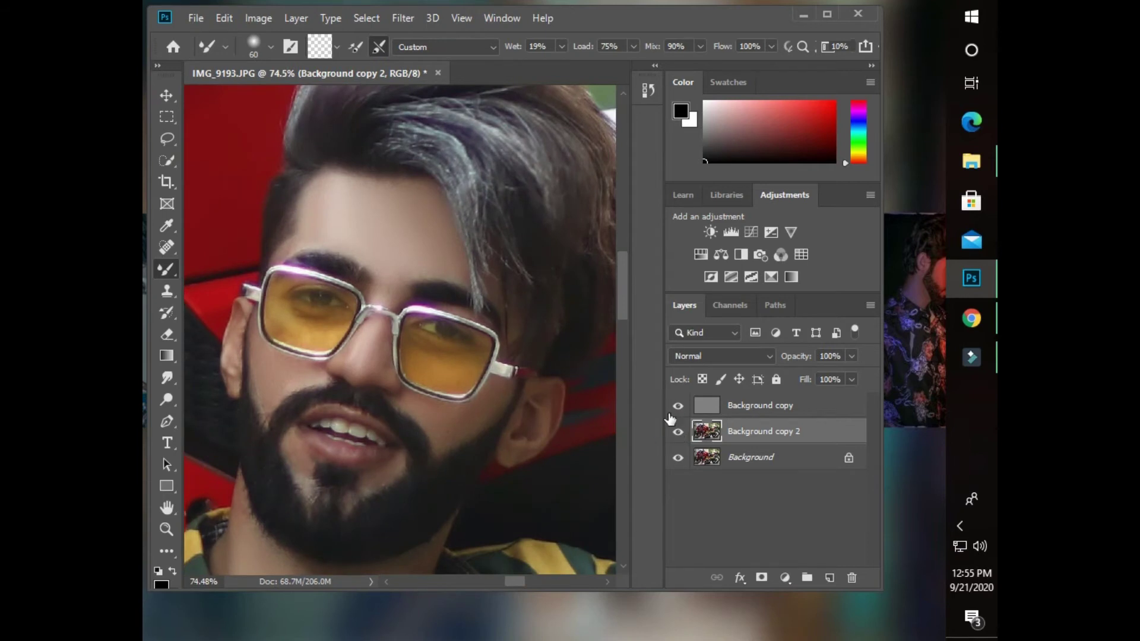
key(alt+bracketright)
scroll(504, 392, down, 4)
scroll(505, 392, up, 2)
click(678, 405)
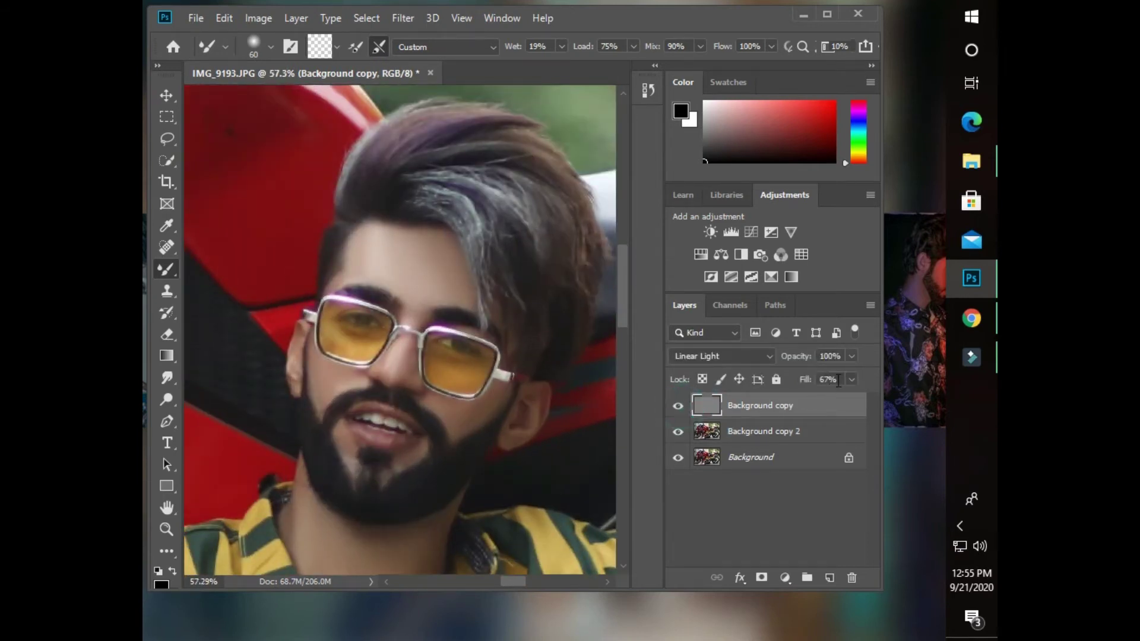
drag(849, 379, 806, 394)
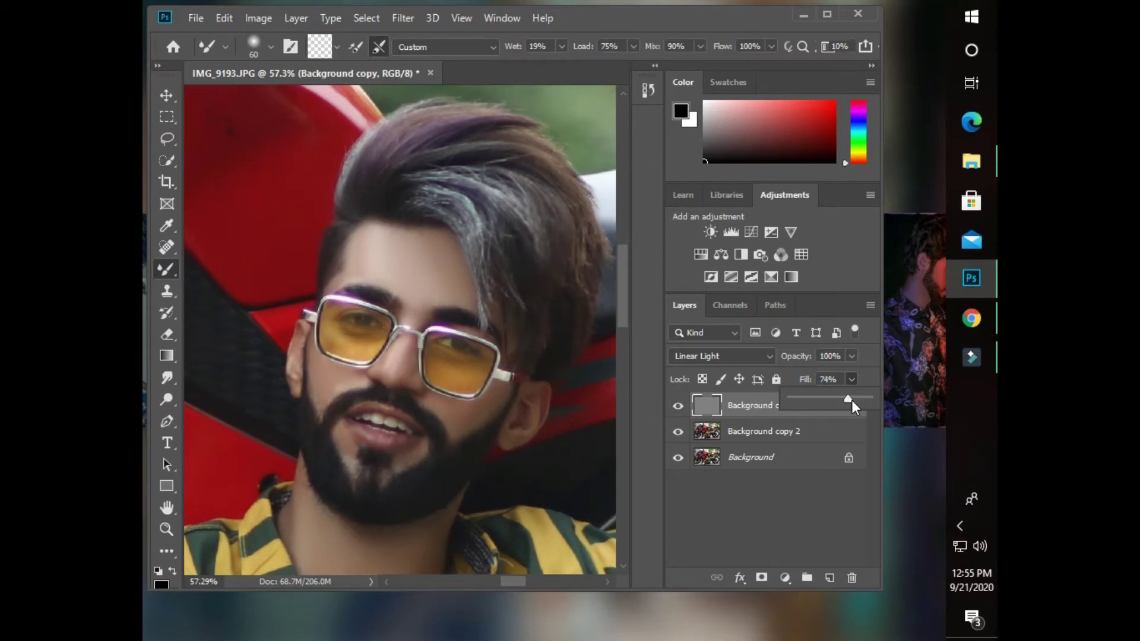
drag(852, 401, 871, 401)
drag(861, 401, 860, 401)
- Merge all three visible layers into a single Background layer
scroll(435, 261, up, 2)
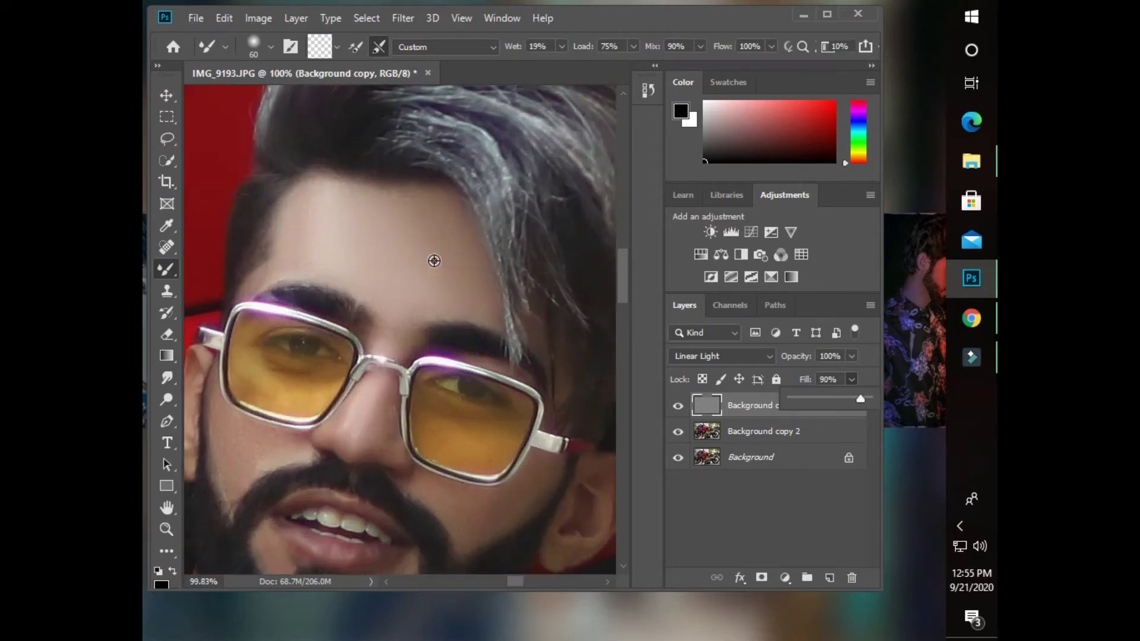
shift+click(743, 443)
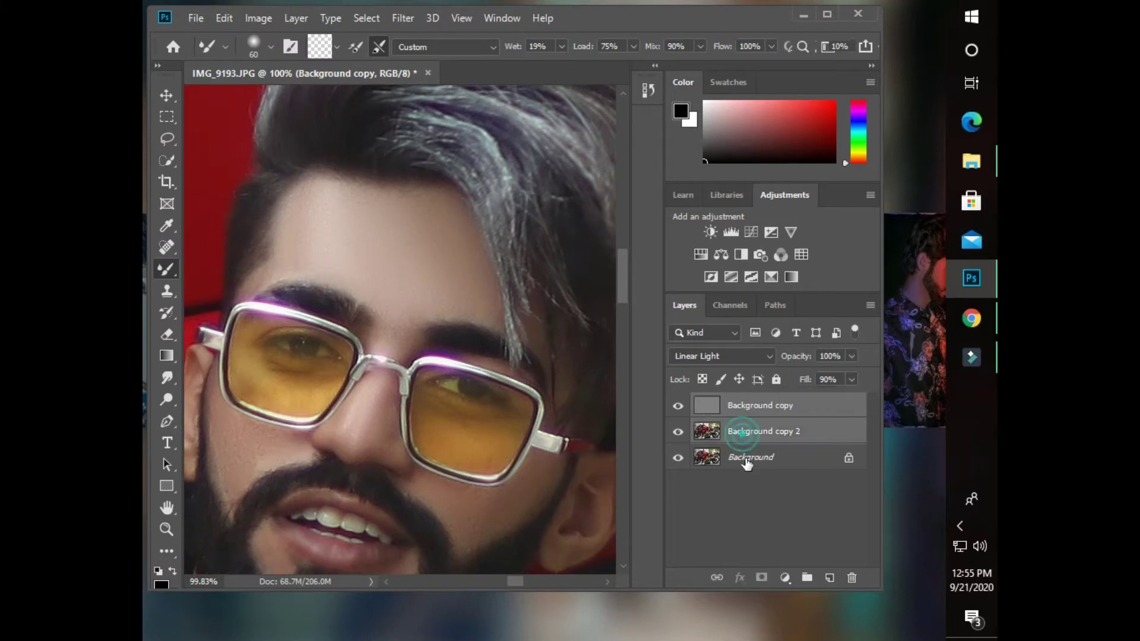
right_click(739, 461)
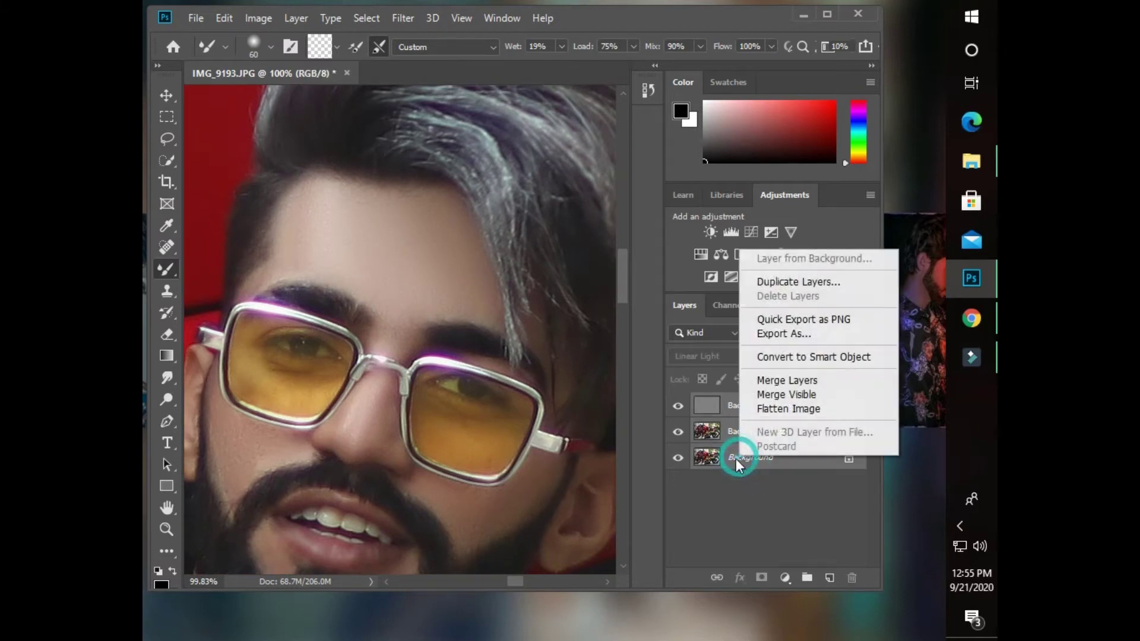
click(768, 395)
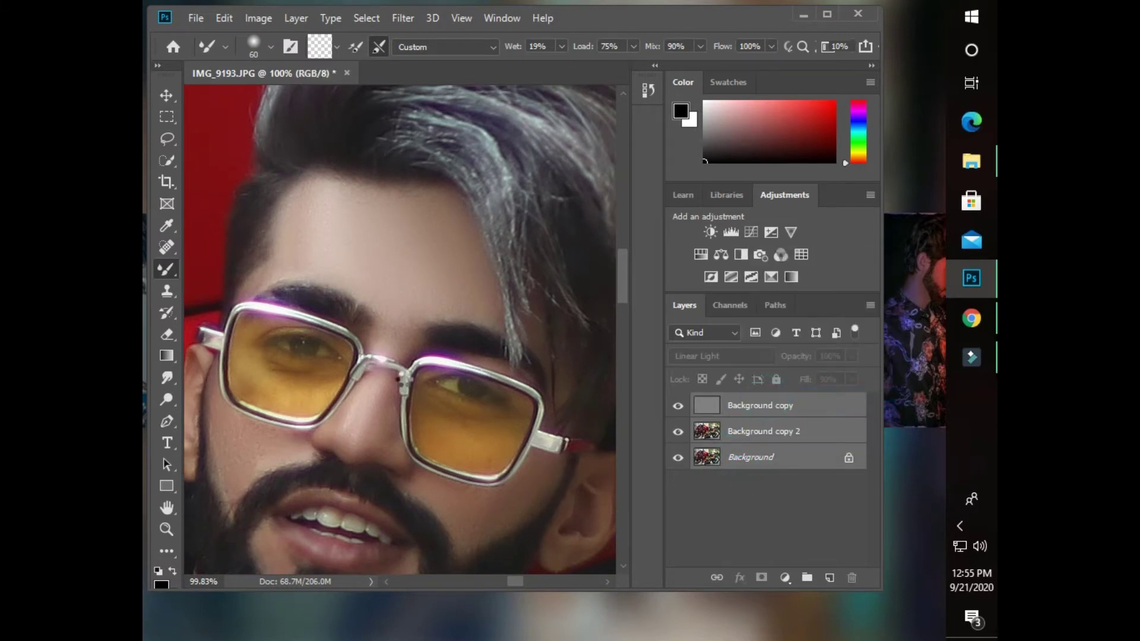
- Fit the image in view and duplicate the merged Background as Background copy
key(ctrl+0)
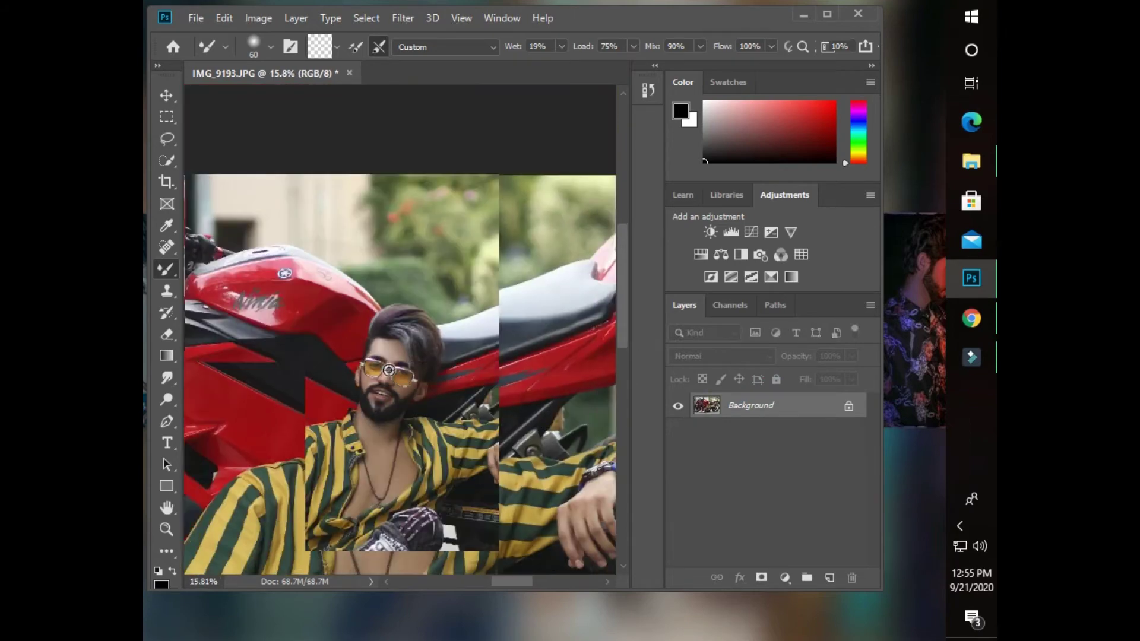
key(w)
scroll(418, 358, down, 1)
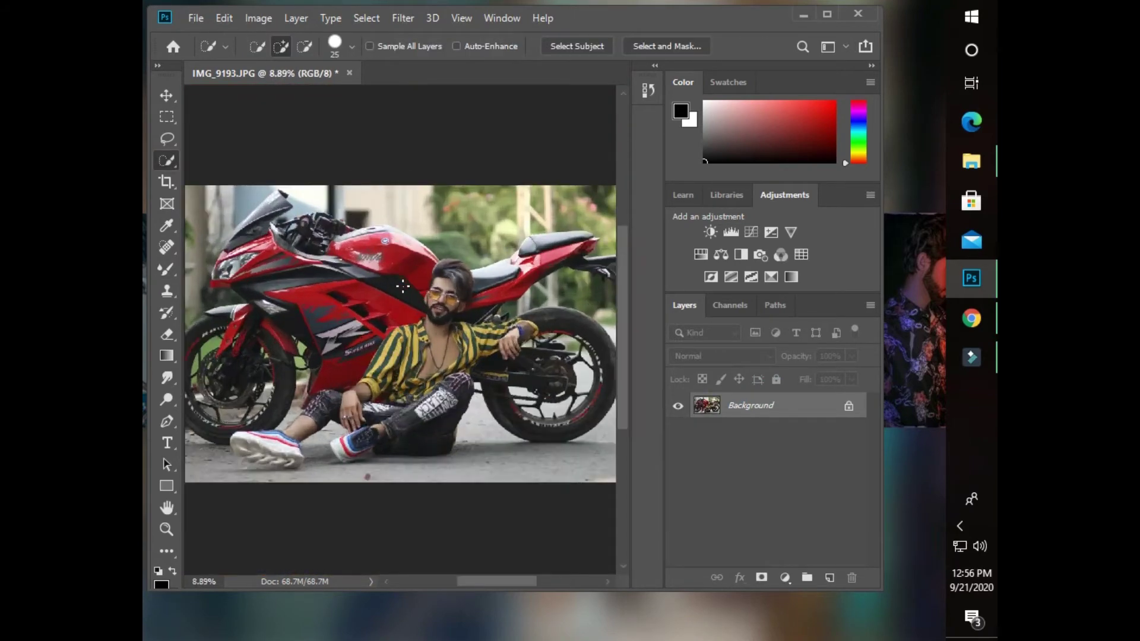
drag(760, 409, 830, 577)
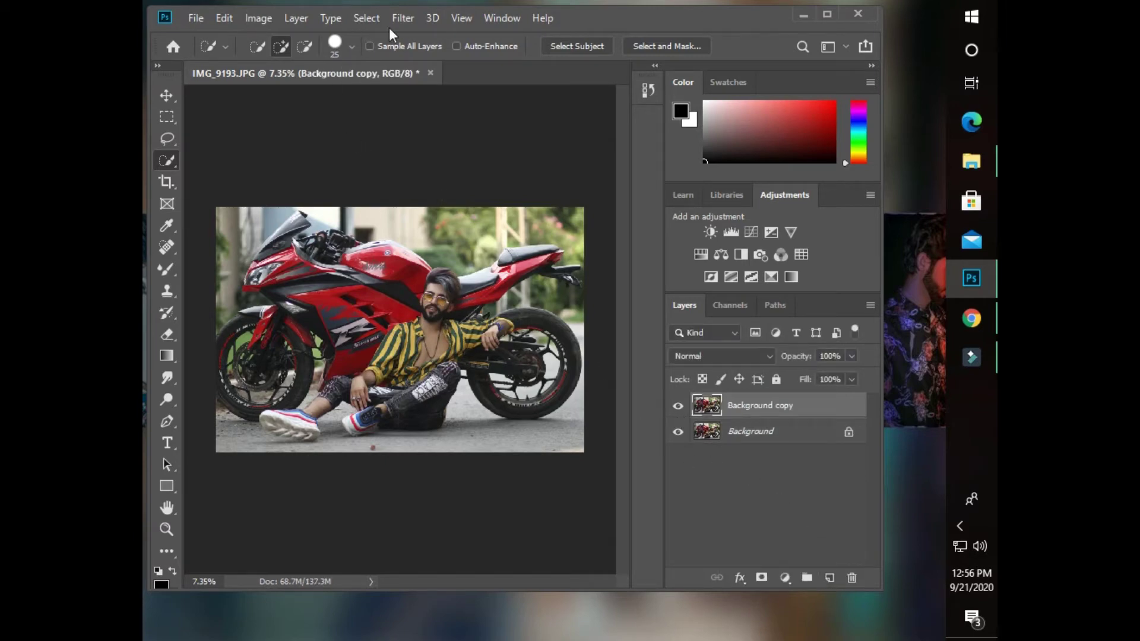
- Open the Camera Raw filter on the layer and pick the Adjustment Brush
click(403, 18)
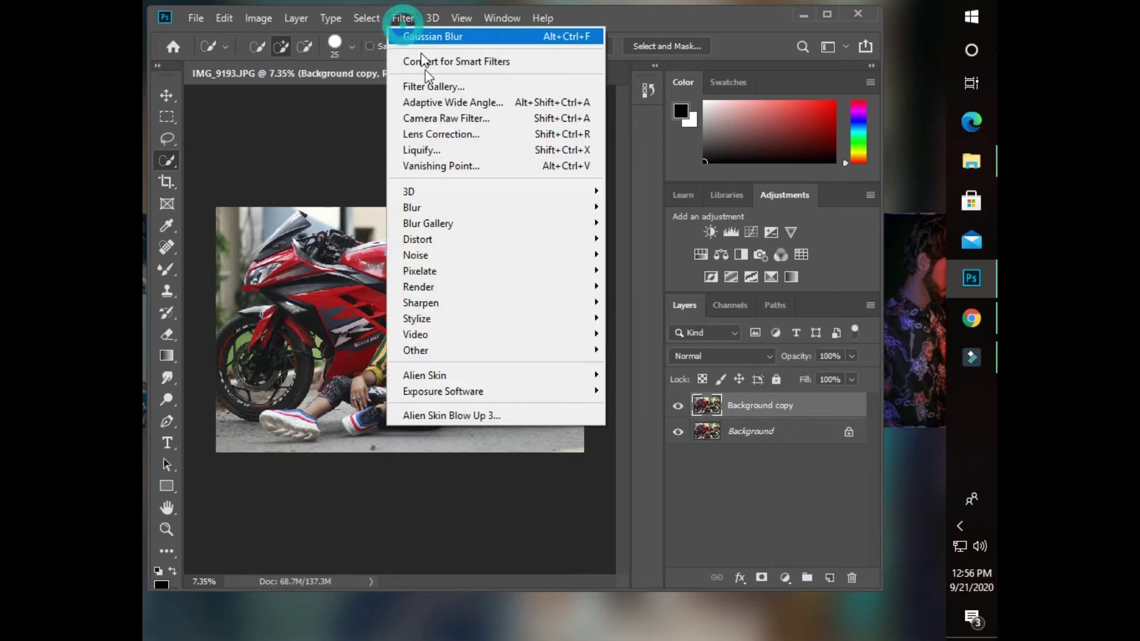
click(418, 118)
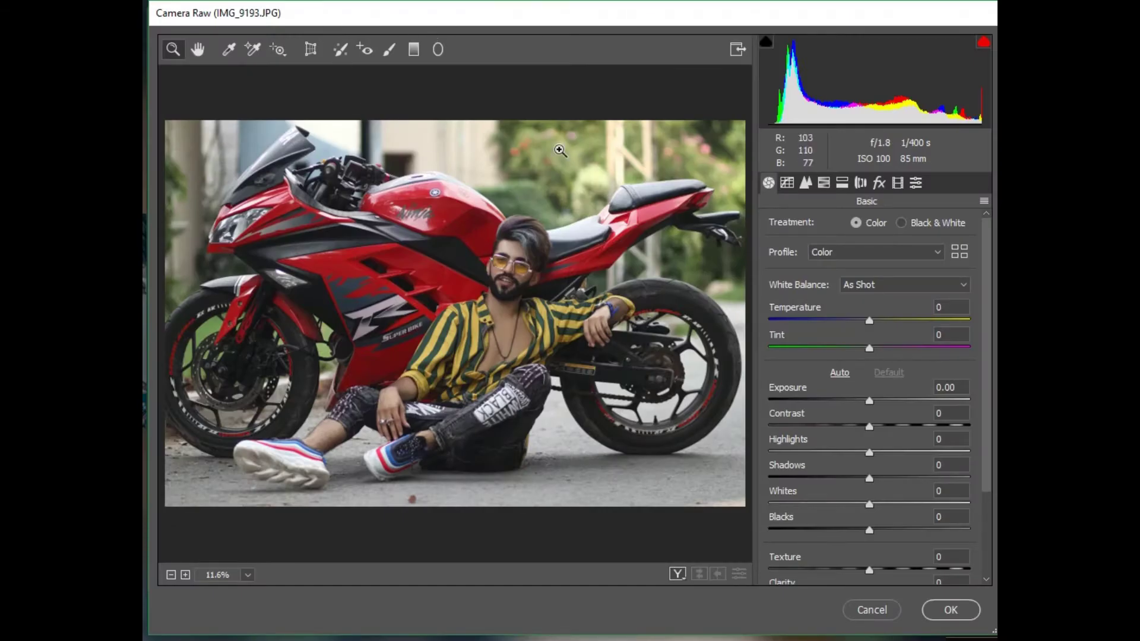
click(389, 53)
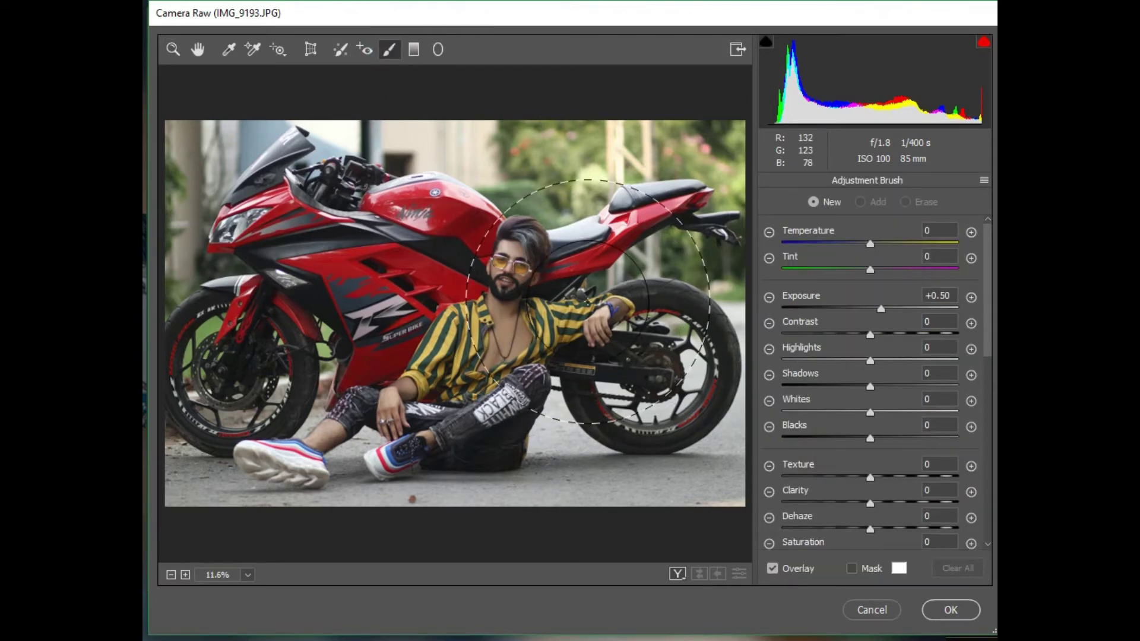
scroll(587, 292, up, 2)
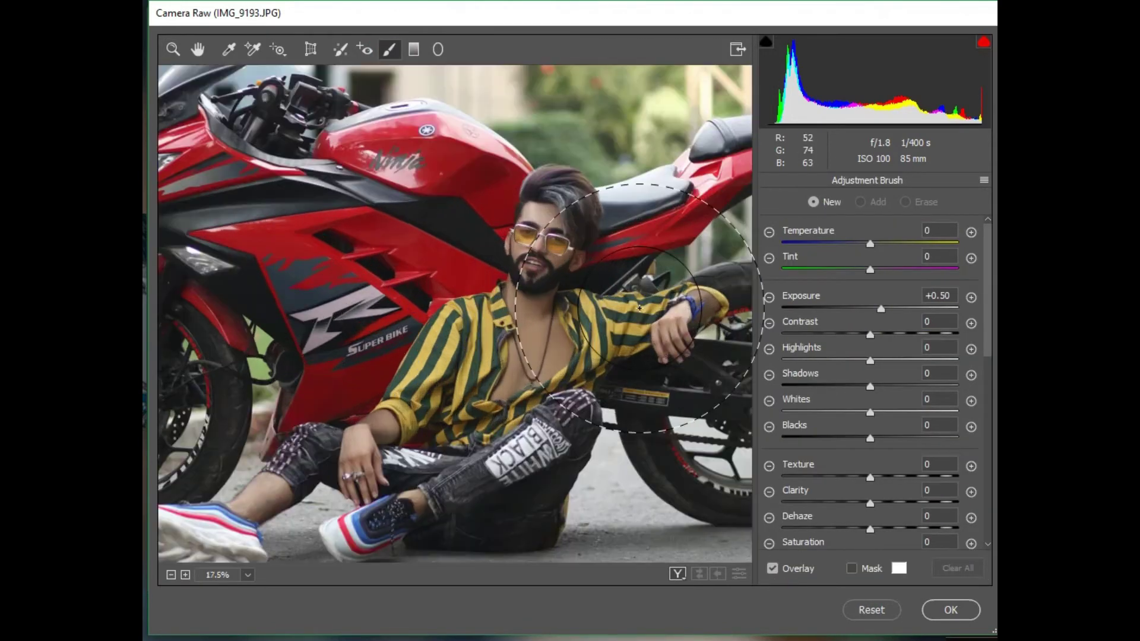
scroll(597, 293, up, 2)
scroll(610, 292, up, 2)
scroll(610, 292, up, 1)
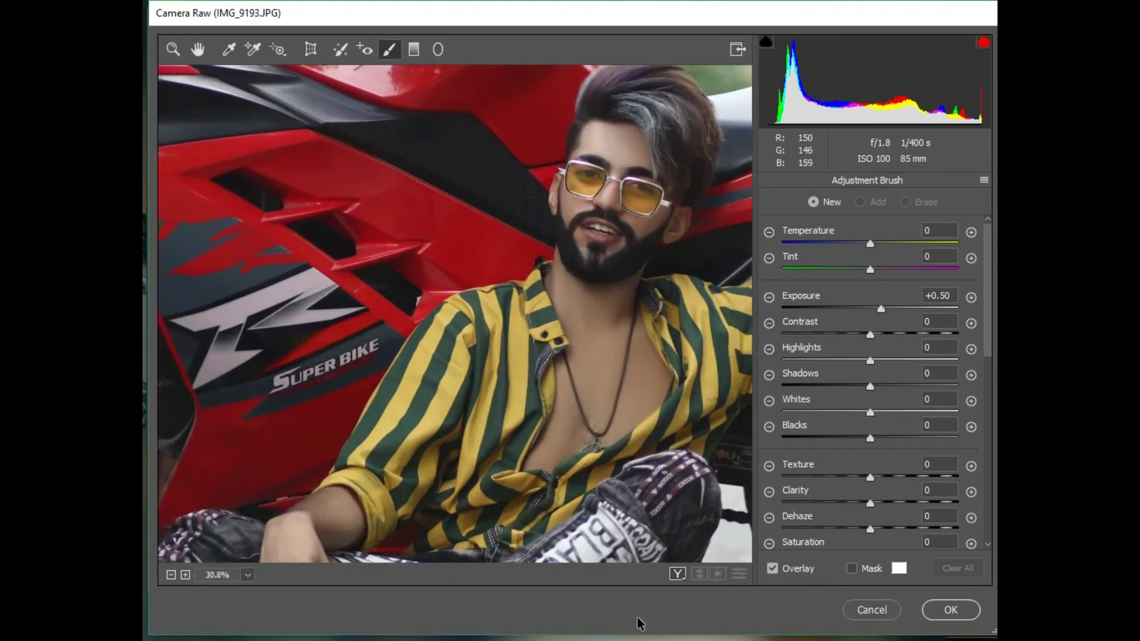
- Paint over the forearm, ankle and hand, set exposure to +0.90, and apply Camera Raw
drag(455, 421, 80, 515)
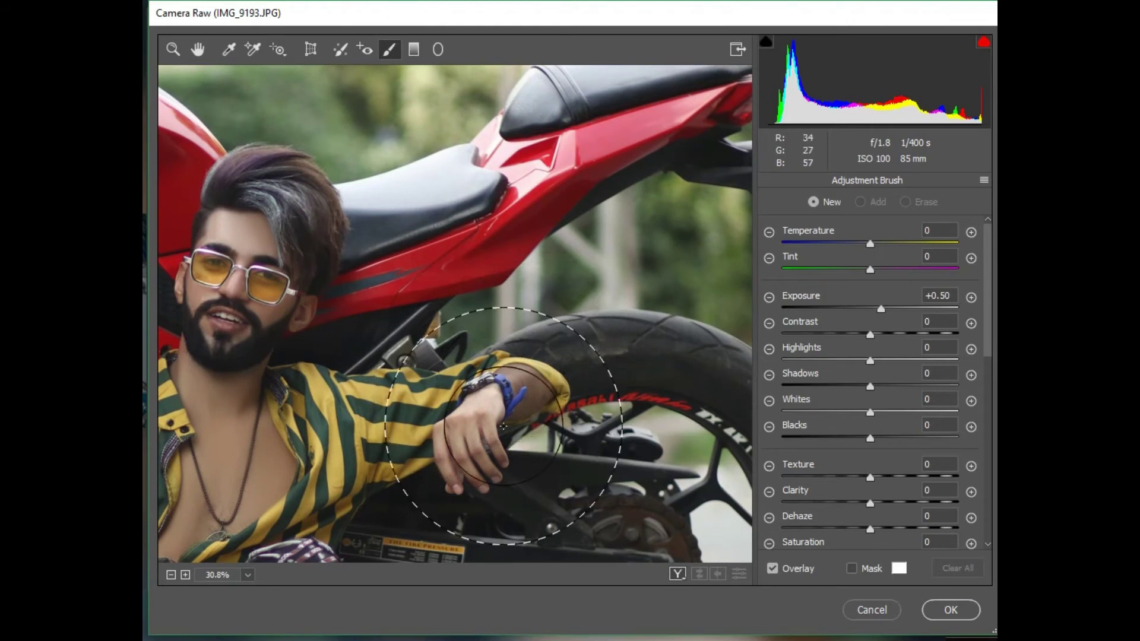
key(bracketleft)
key(bracketleft)
key(bracketleft)
key(bracketleft)
key(bracketleft)
mouse_move(506, 375)
mouse_down()
mouse_move(530, 388)
mouse_move(546, 365)
mouse_up()
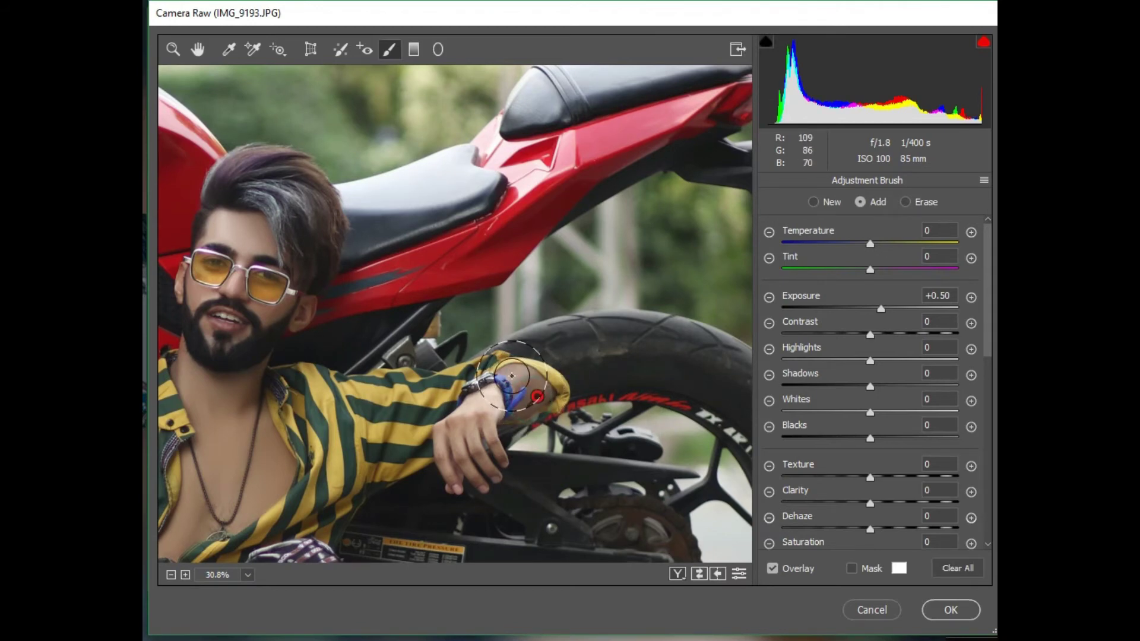
scroll(349, 401, down, 1)
scroll(349, 401, down, 3)
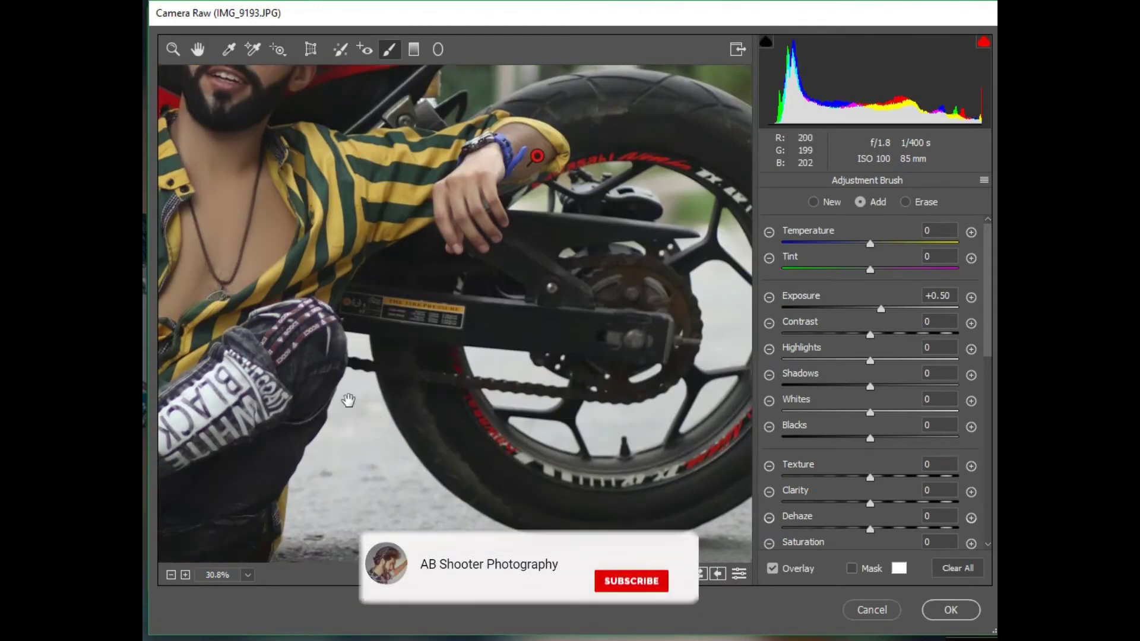
scroll(348, 401, left, 5)
scroll(368, 404, left, 2)
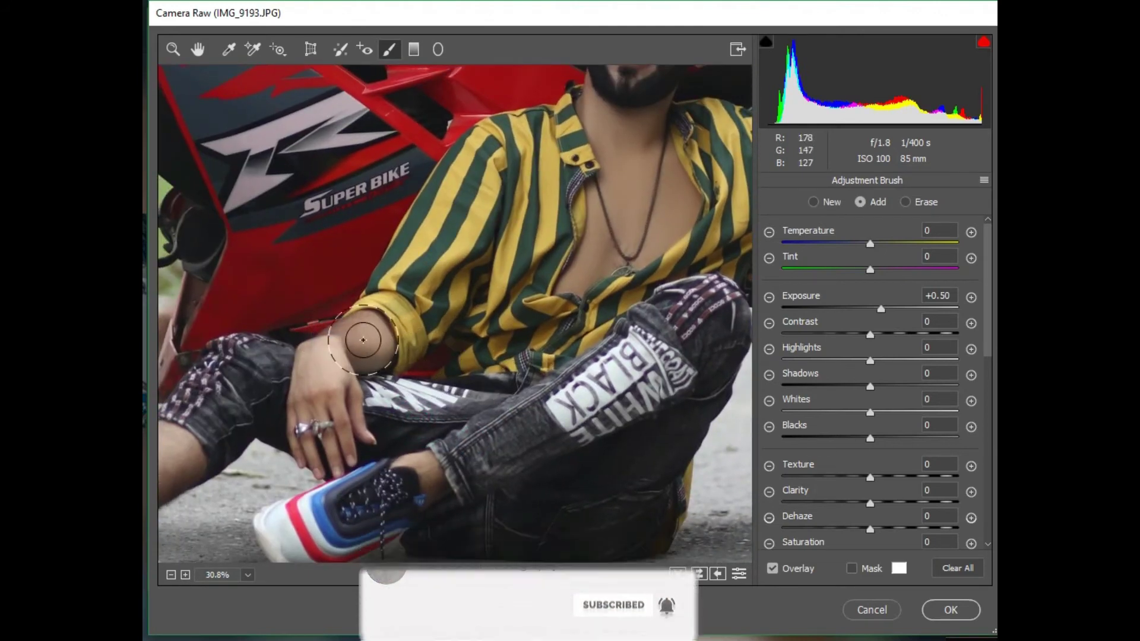
drag(351, 405, 513, 335)
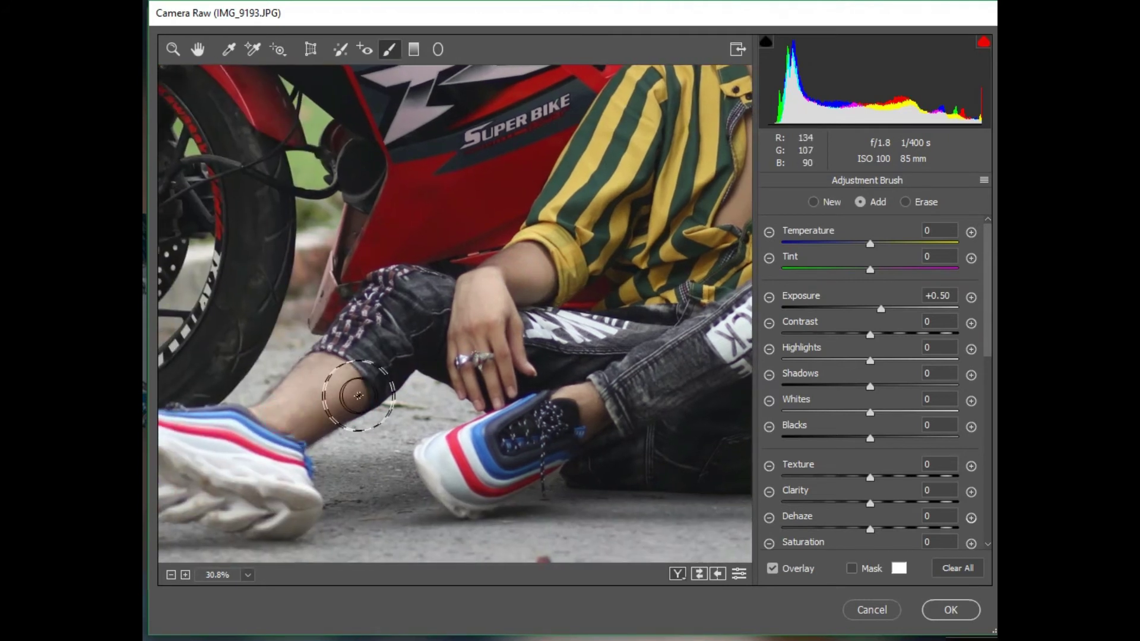
scroll(463, 404, right, 5)
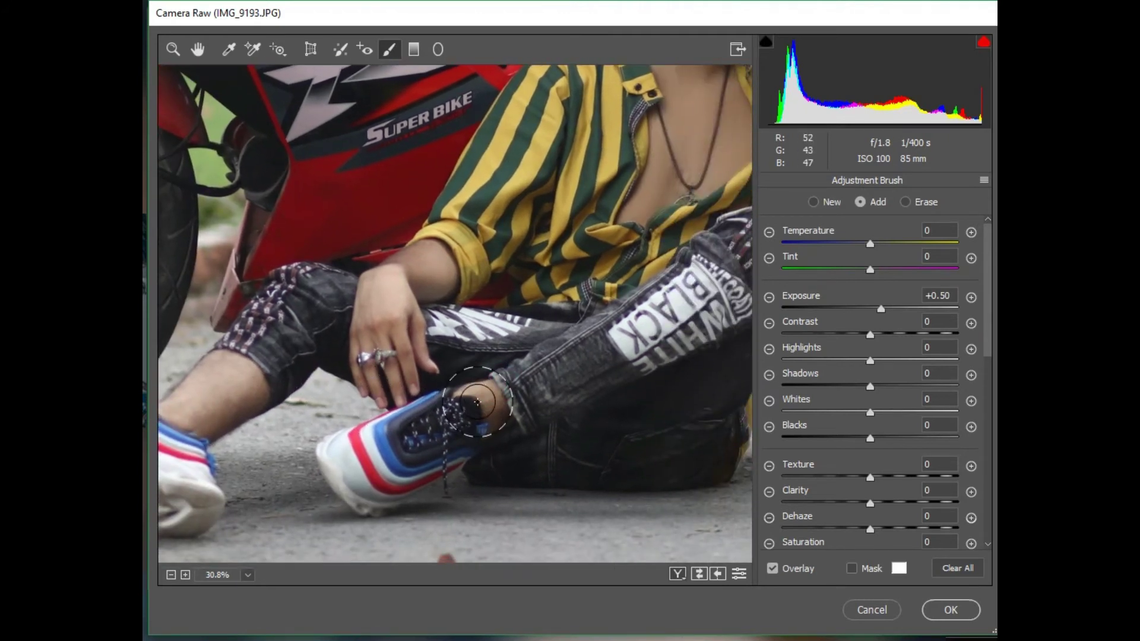
mouse_move(558, 296)
mouse_down()
mouse_move(344, 423)
mouse_move(412, 429)
mouse_up()
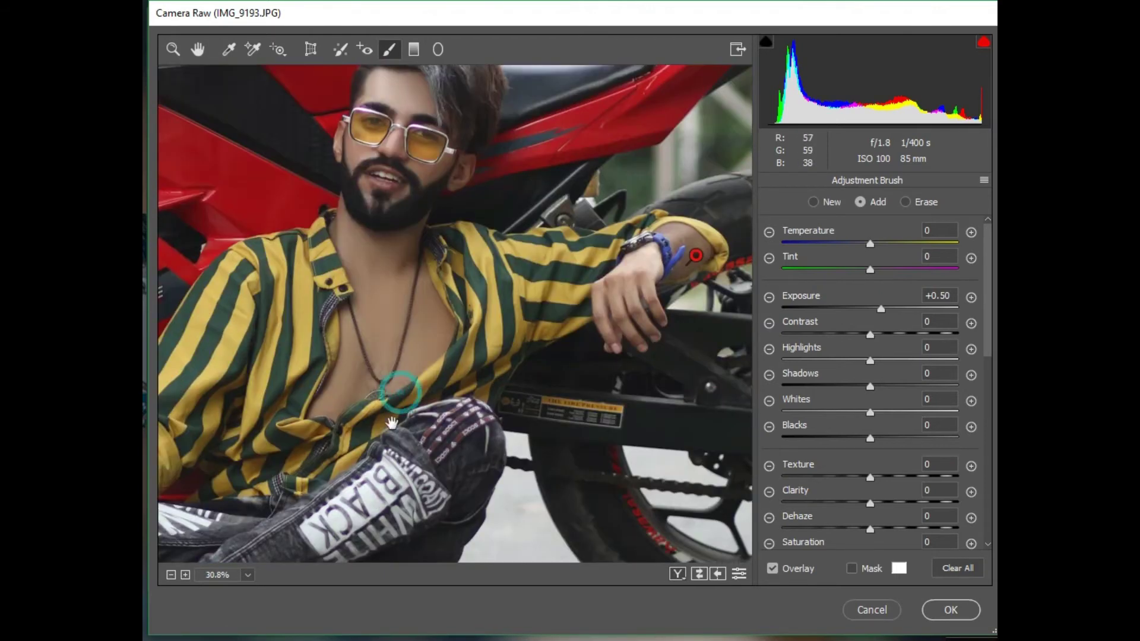
drag(257, 404, 385, 462)
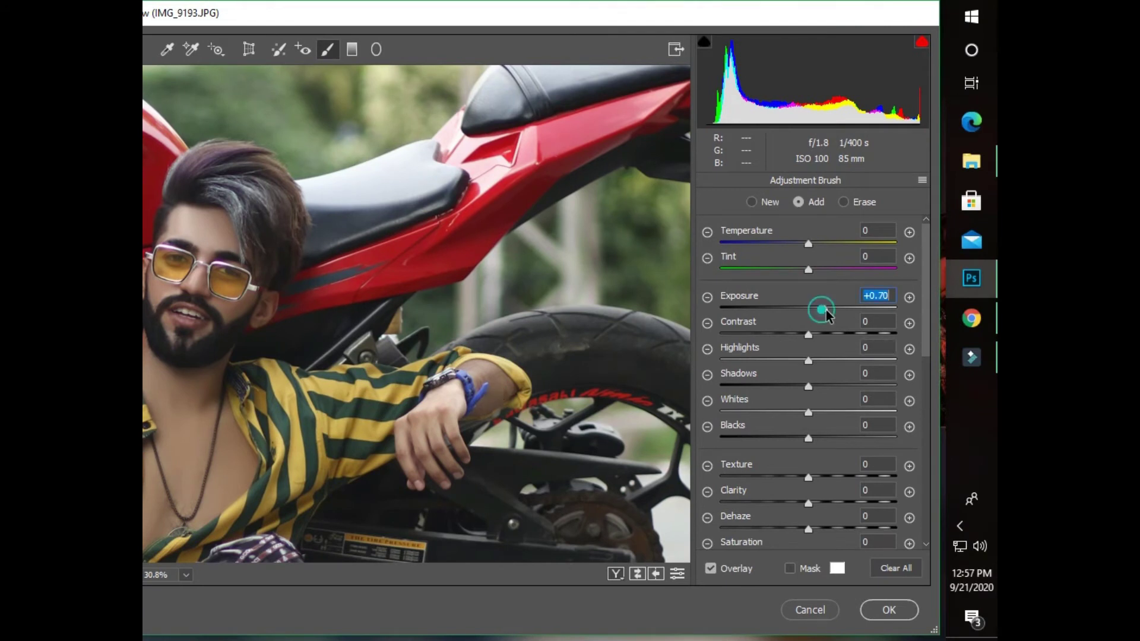
drag(825, 310, 830, 314)
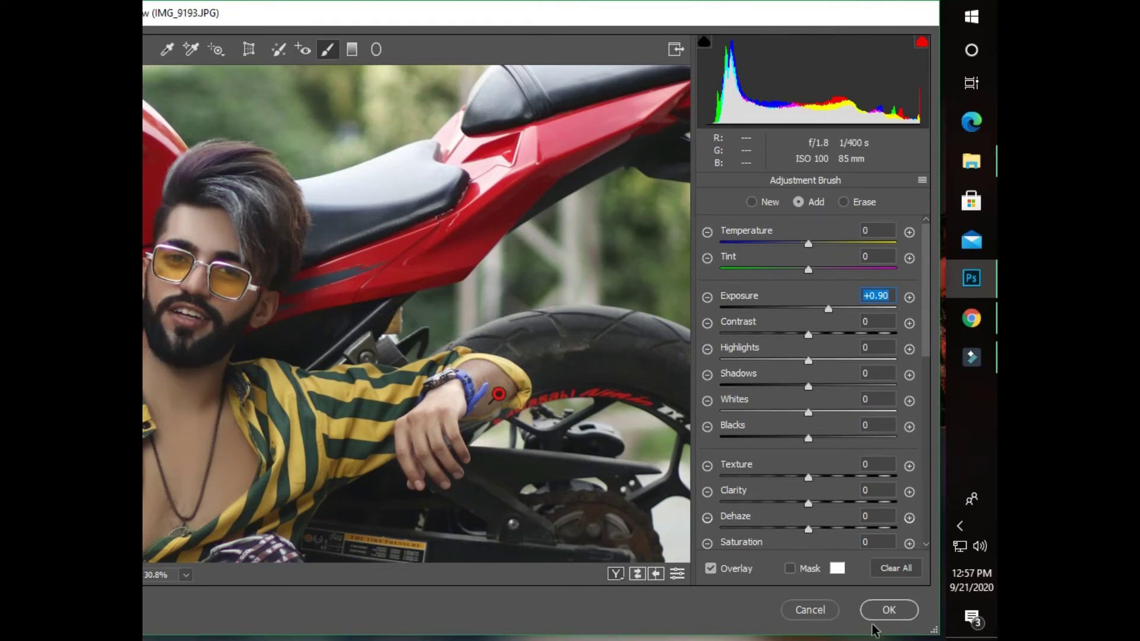
click(885, 612)
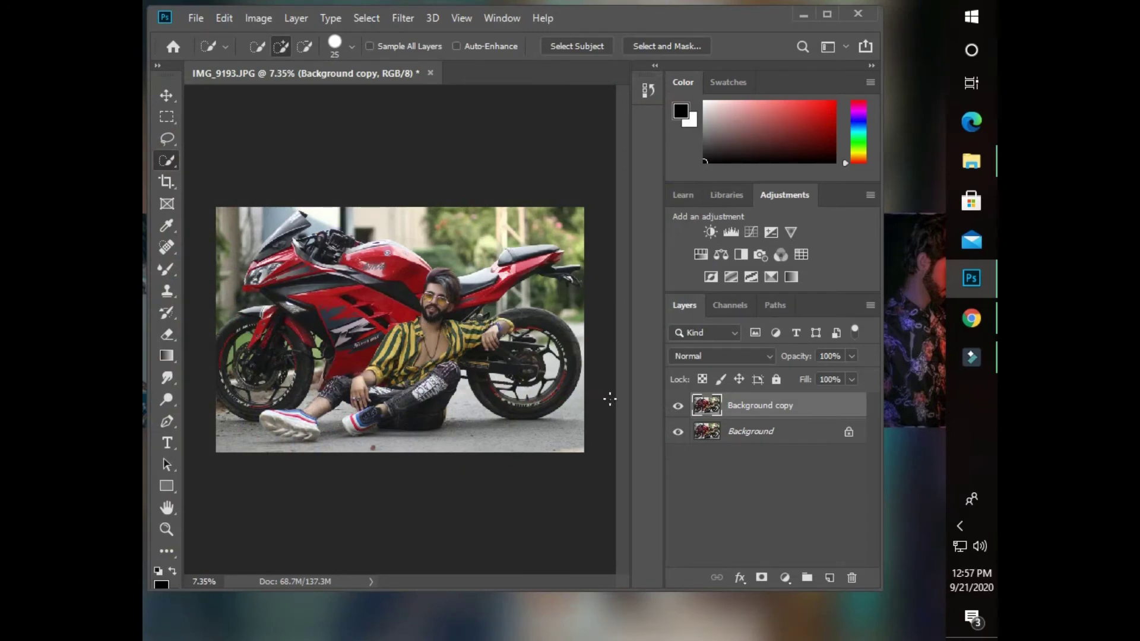
- Compare the brightened copy on and off, then lower its fill to about 55%
scroll(458, 318, up, 3)
scroll(457, 318, down, 1)
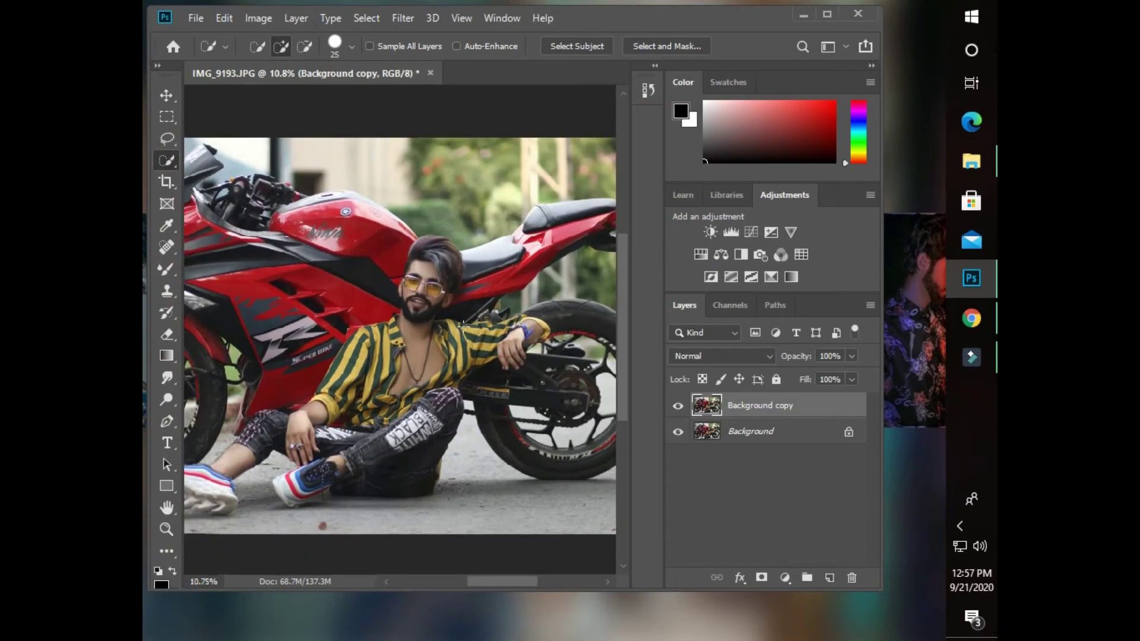
click(677, 410)
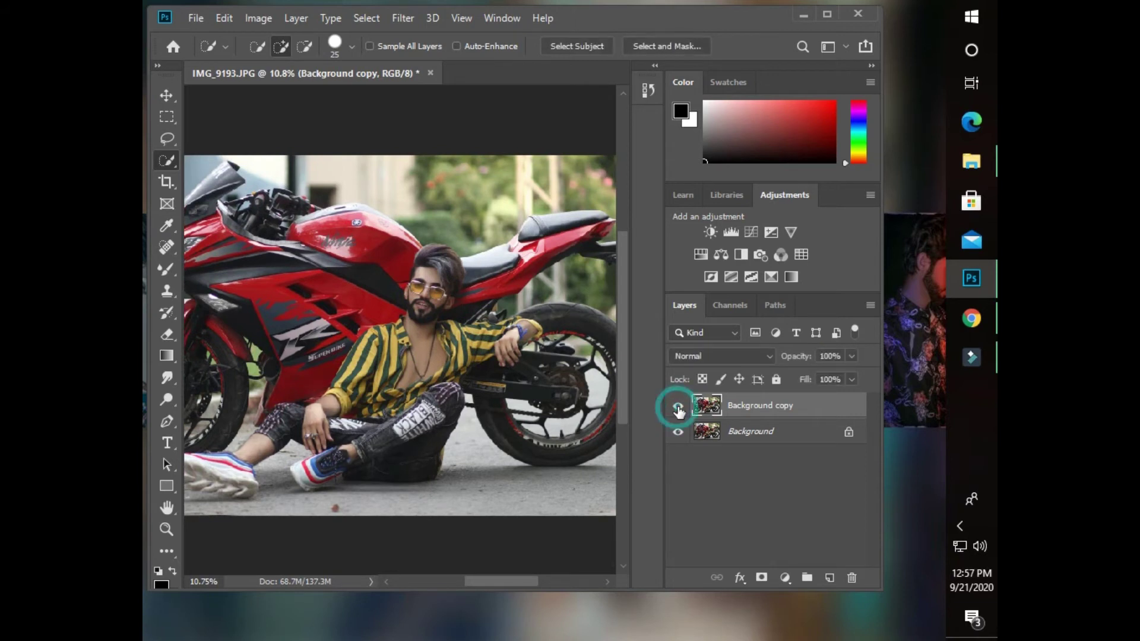
click(678, 411)
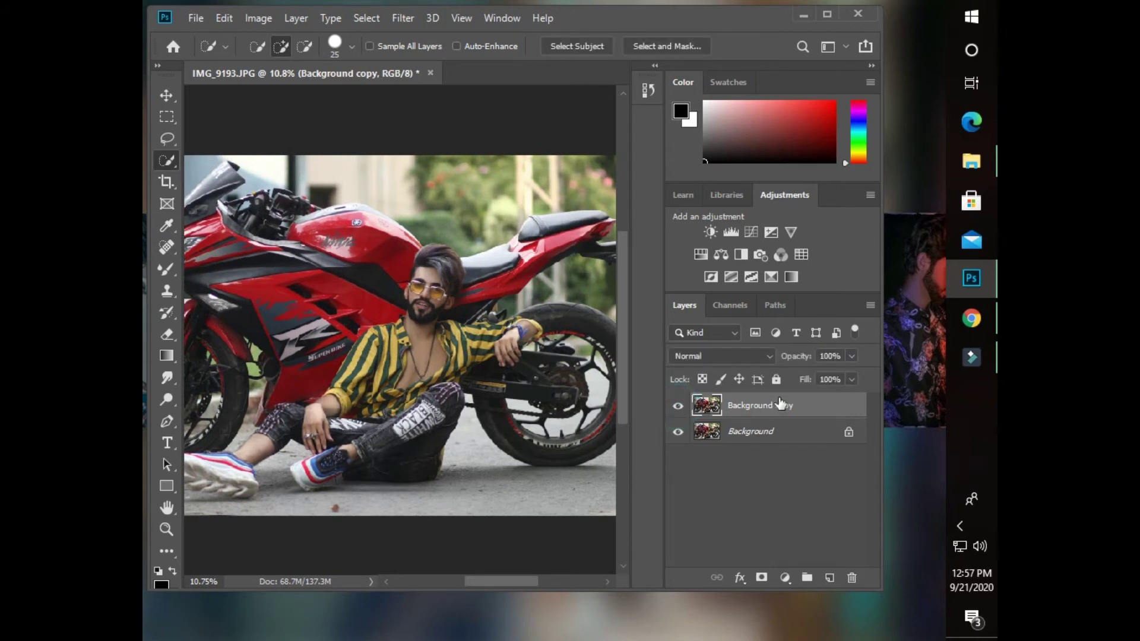
drag(832, 394, 818, 397)
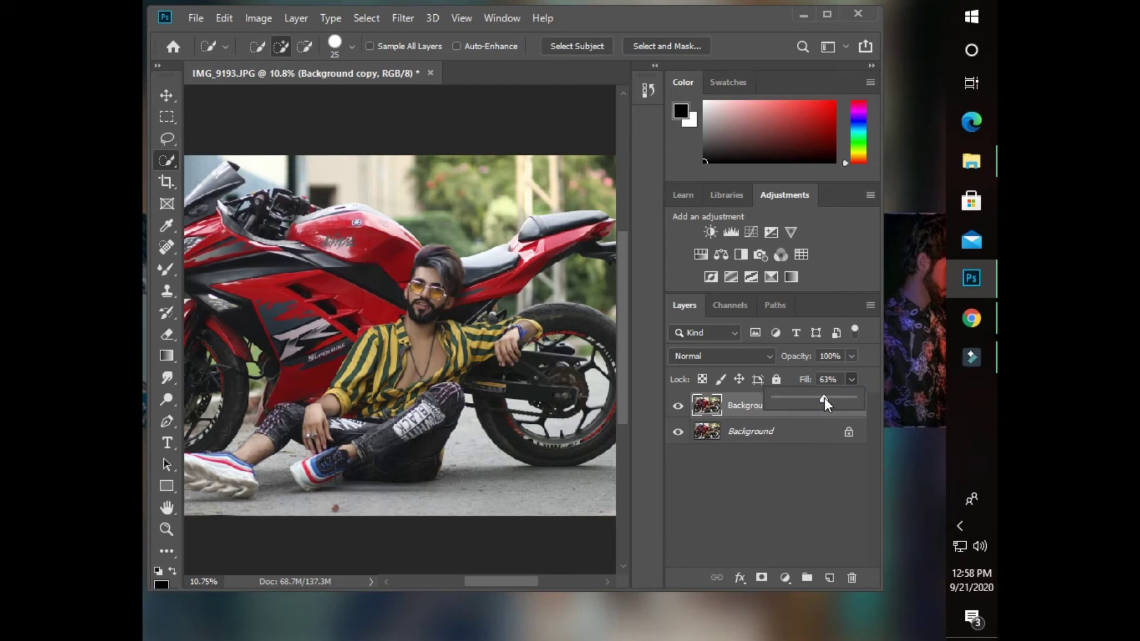
click(751, 431)
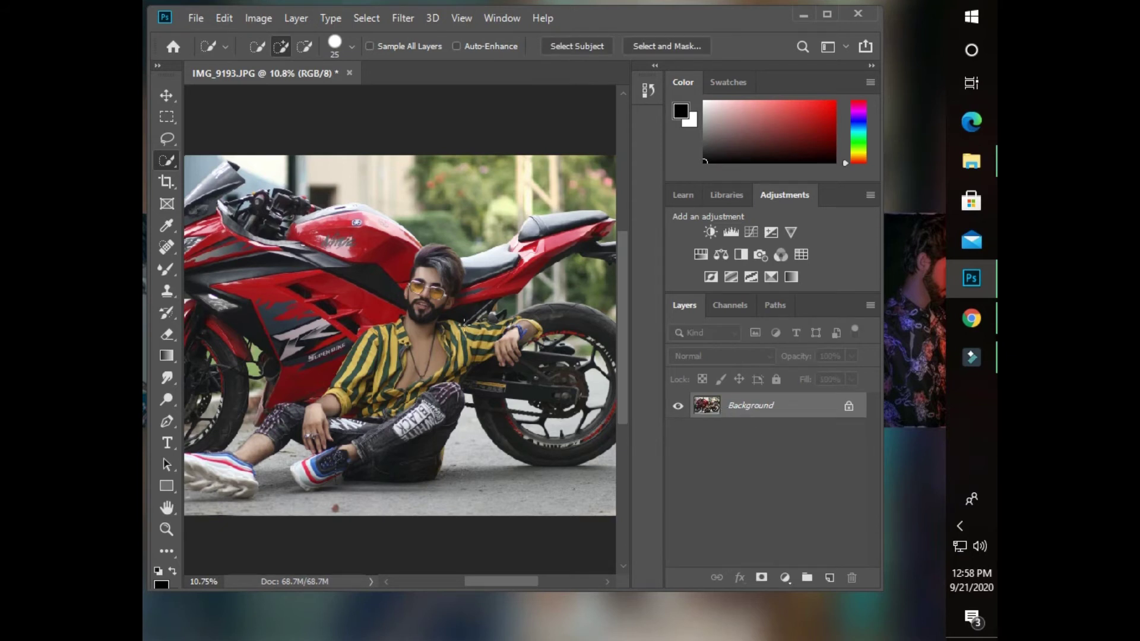
scroll(399, 320, down, 2)
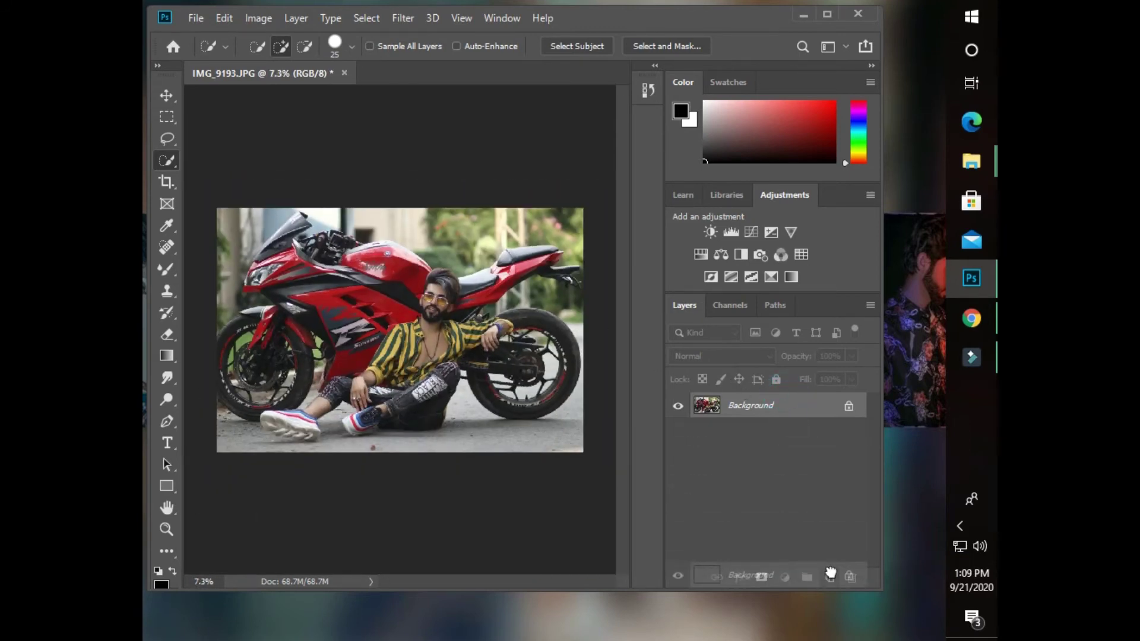
- Duplicate the Background layer and open the Camera Raw filter on the copy
drag(791, 413, 830, 578)
click(402, 18)
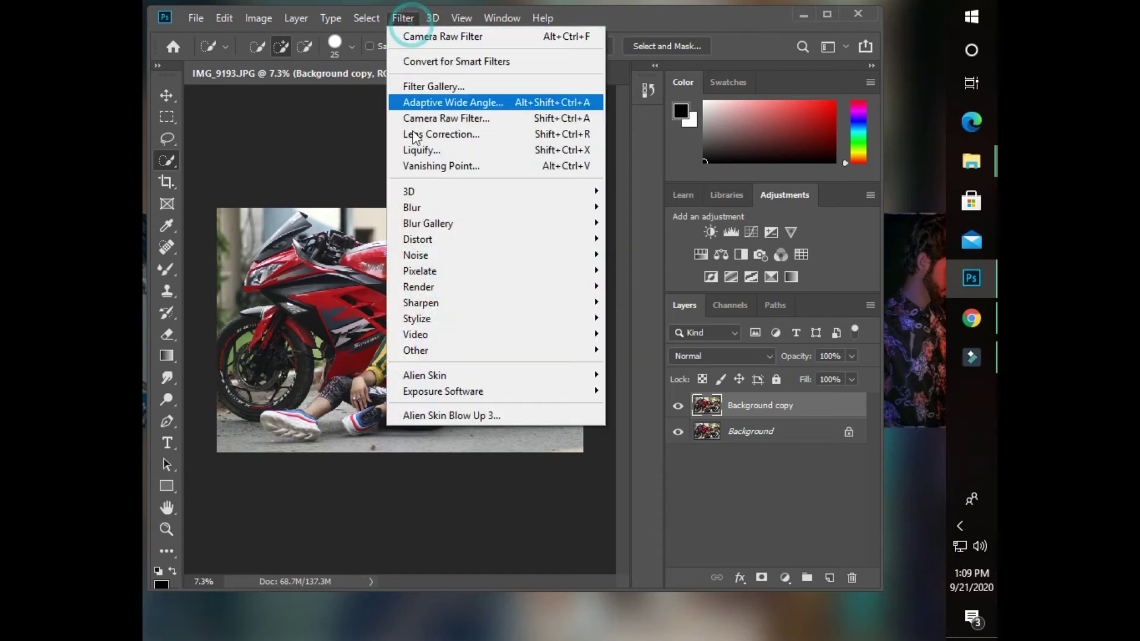
click(416, 121)
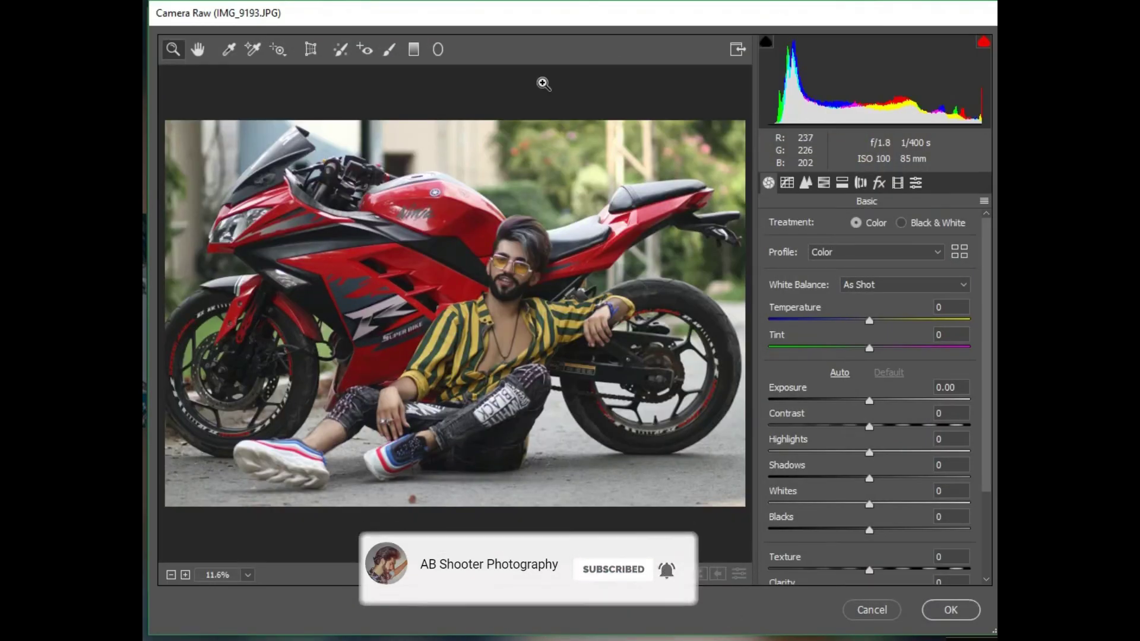
drag(696, 21, 611, 20)
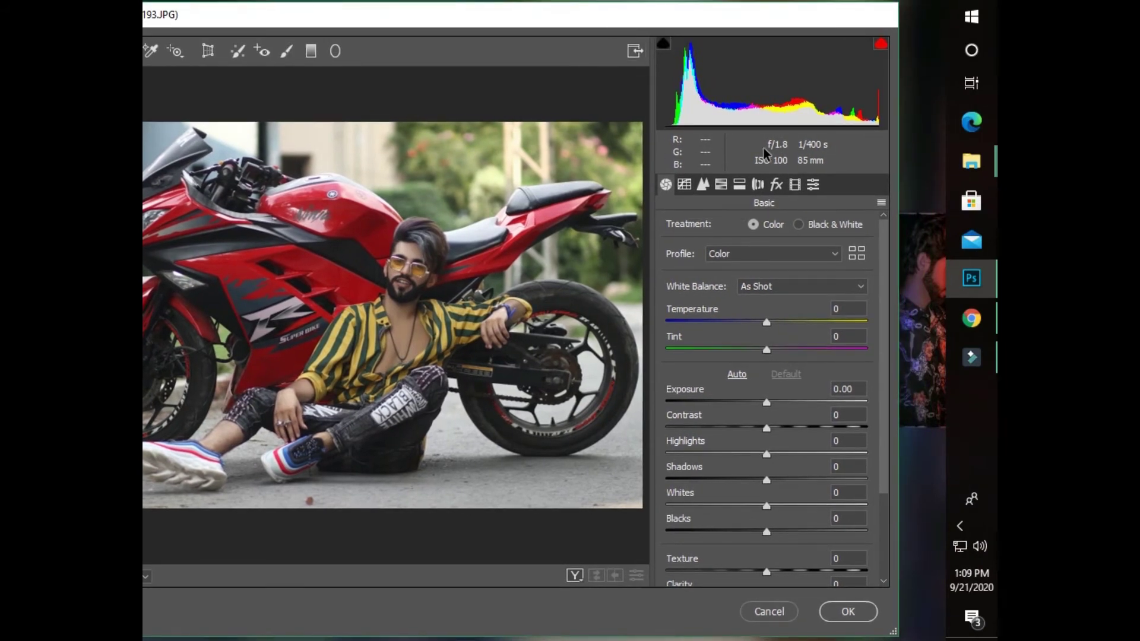
- Load the downloaded .xmp preset from the Presets options and apply the warm grade
click(813, 184)
click(882, 203)
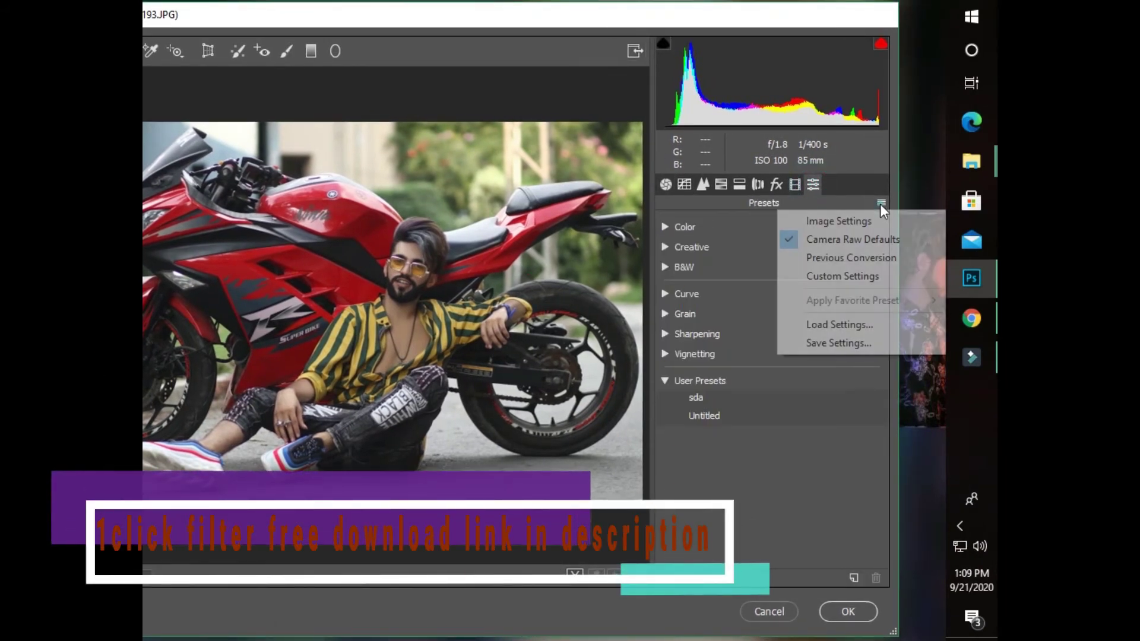
click(825, 325)
double_click(509, 270)
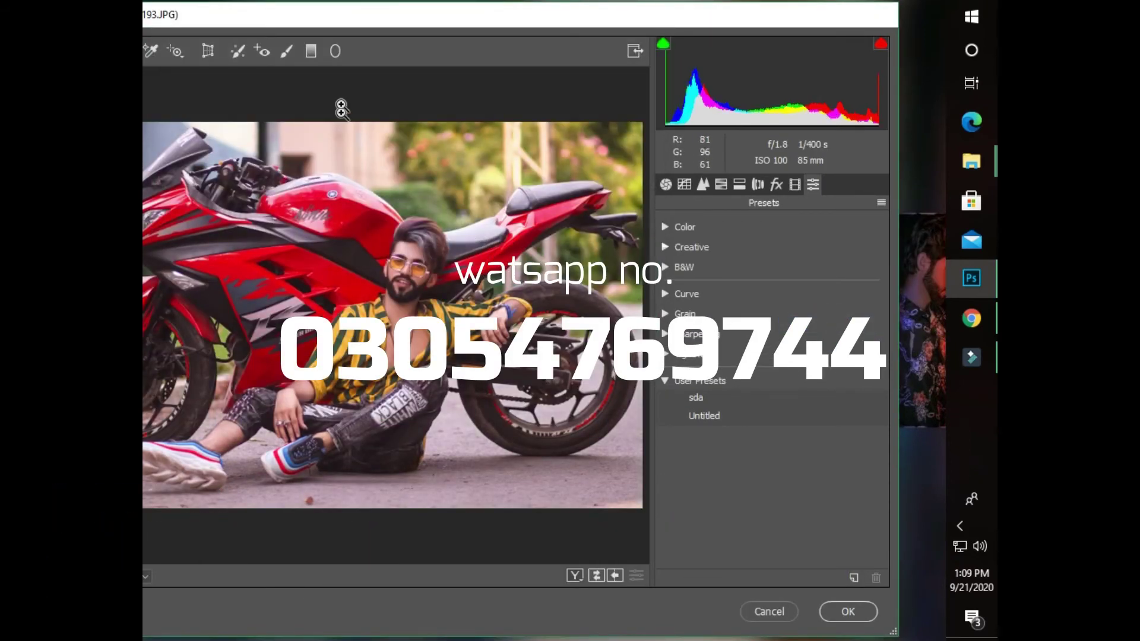
drag(347, 26, 440, 19)
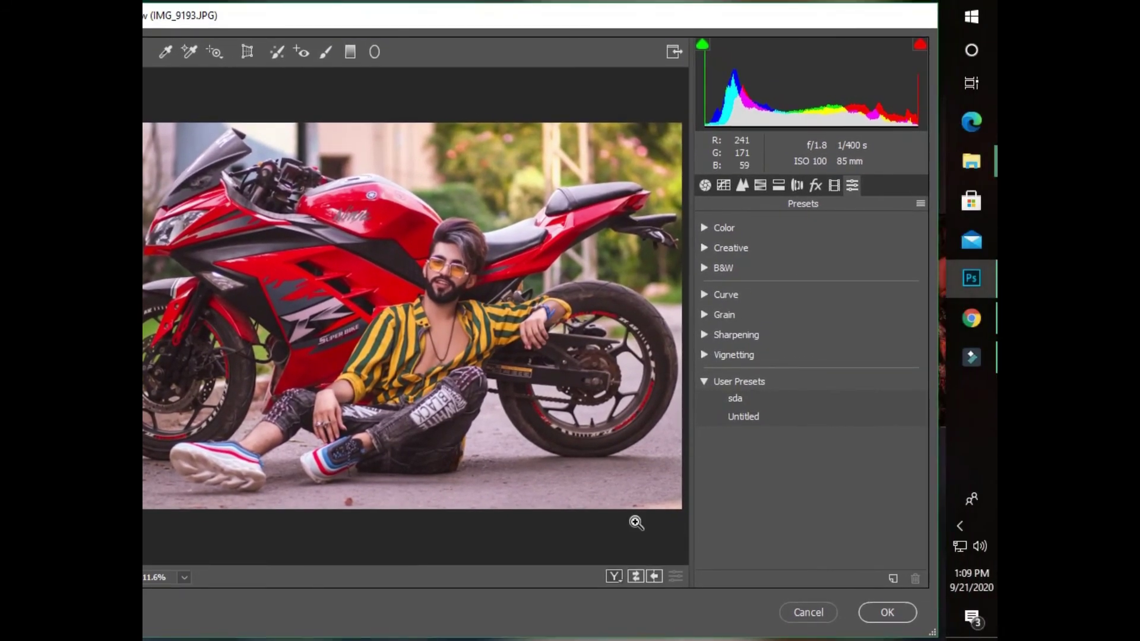
click(887, 612)
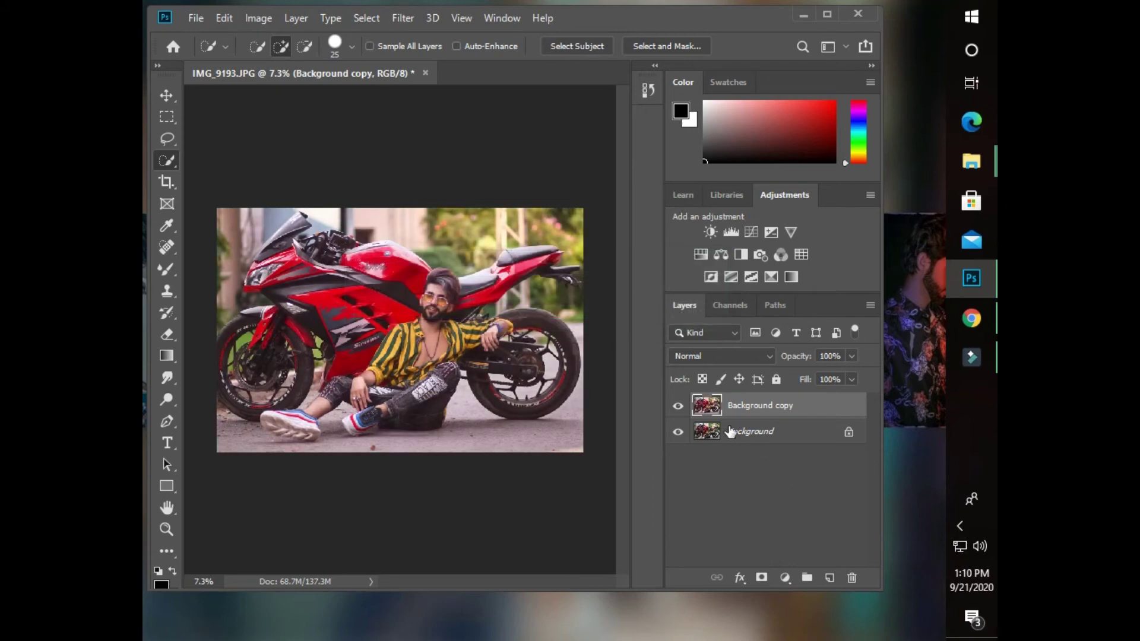
- Toggle the graded Background copy off and on to compare, leaving it visible
scroll(475, 285, up, 2)
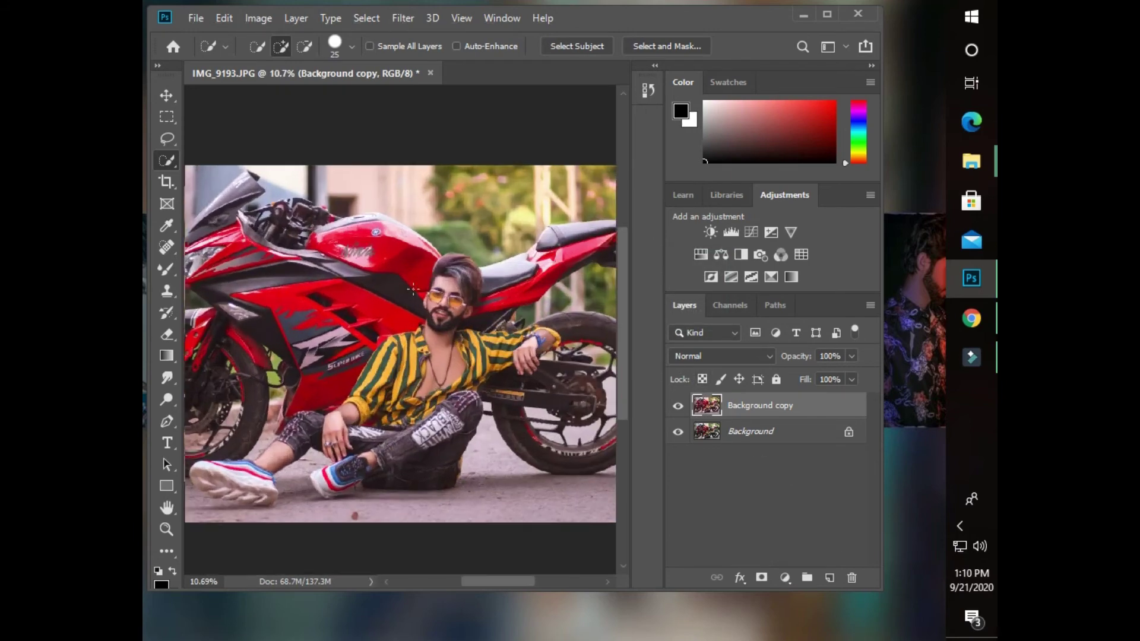
scroll(458, 279, up, 2)
scroll(439, 273, up, 2)
scroll(420, 268, up, 2)
scroll(420, 268, down, 2)
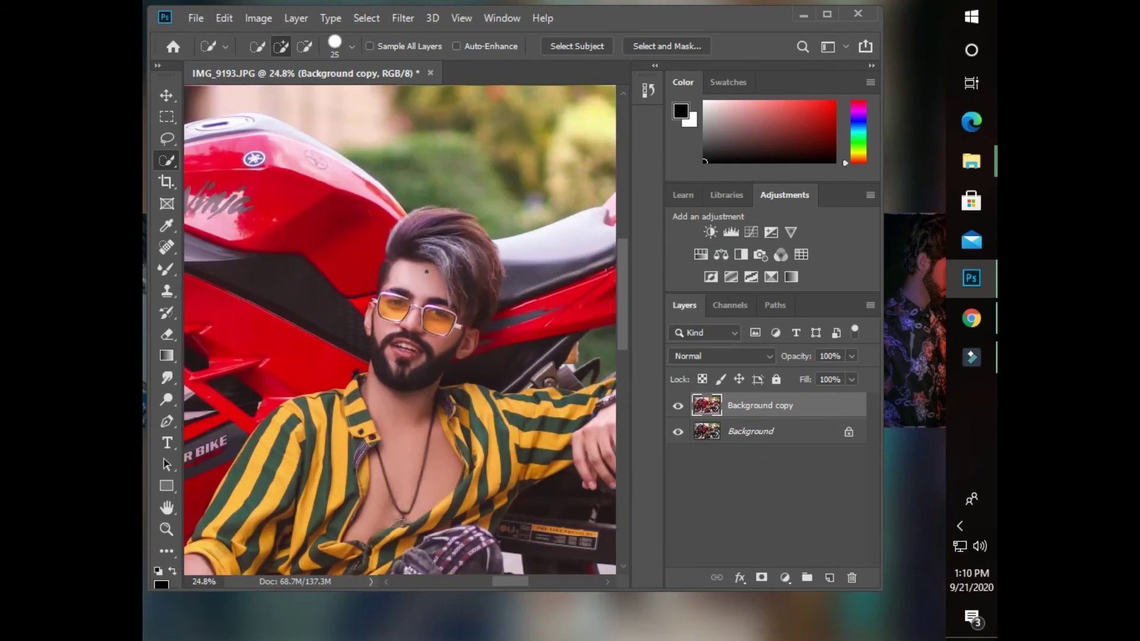
scroll(420, 268, down, 2)
scroll(420, 268, down, 1)
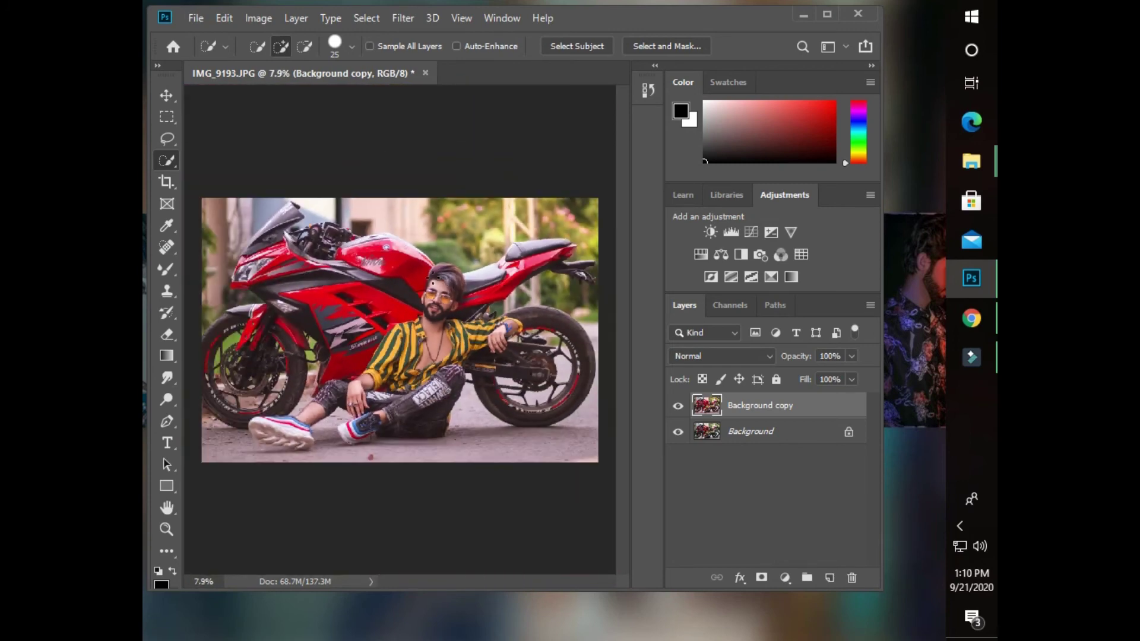
click(683, 407)
scroll(433, 260, up, 2)
scroll(434, 260, down, 2)
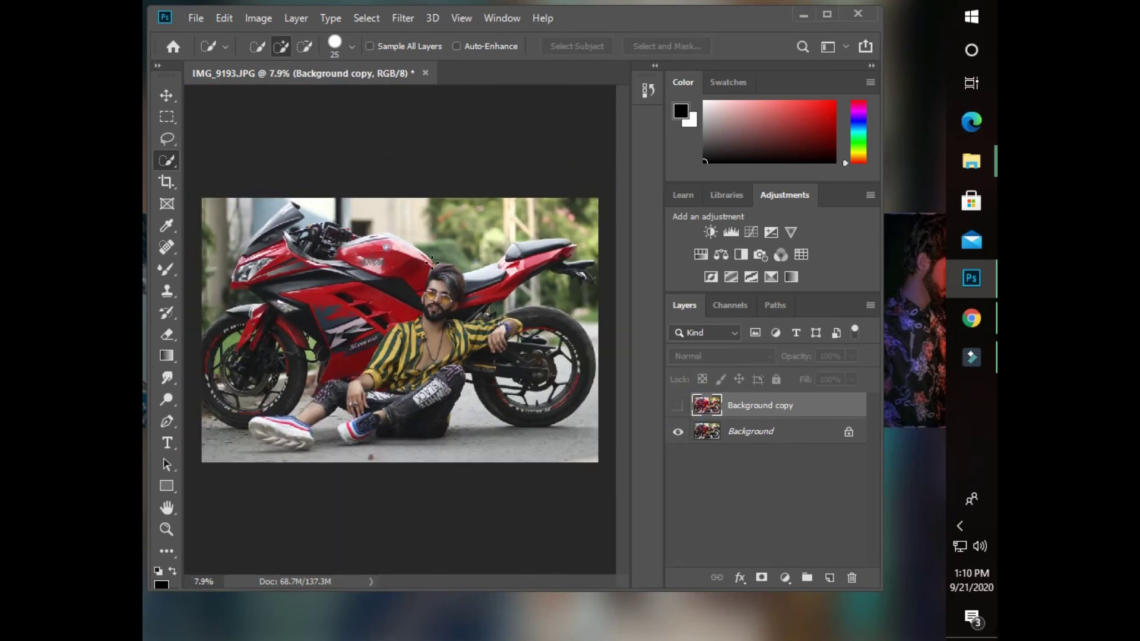
click(442, 281)
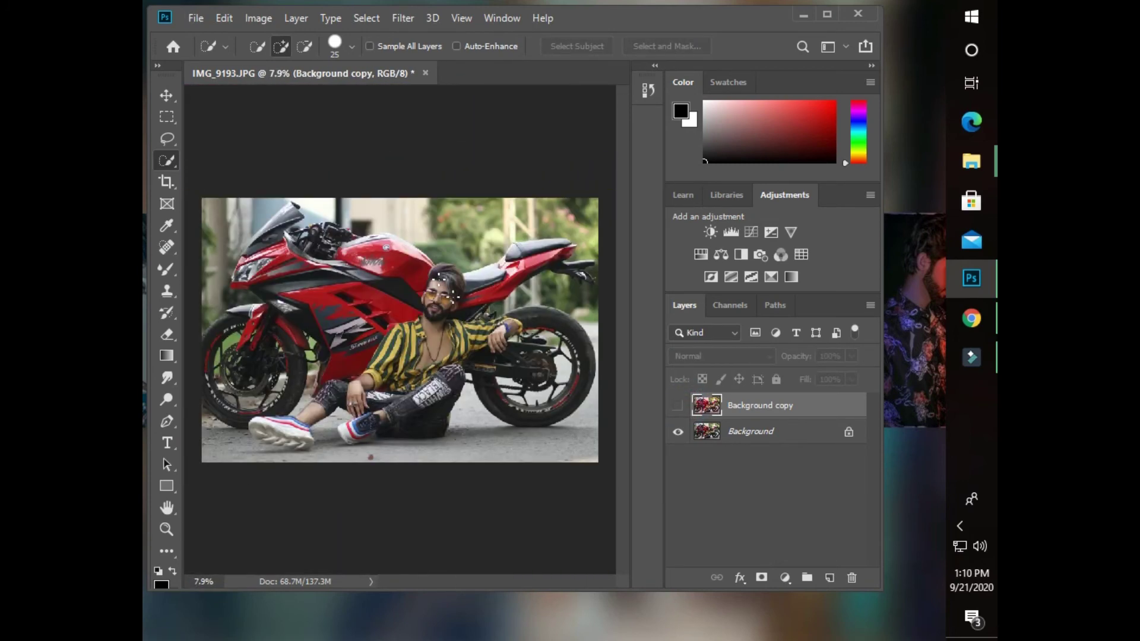
click(678, 405)
click(678, 406)
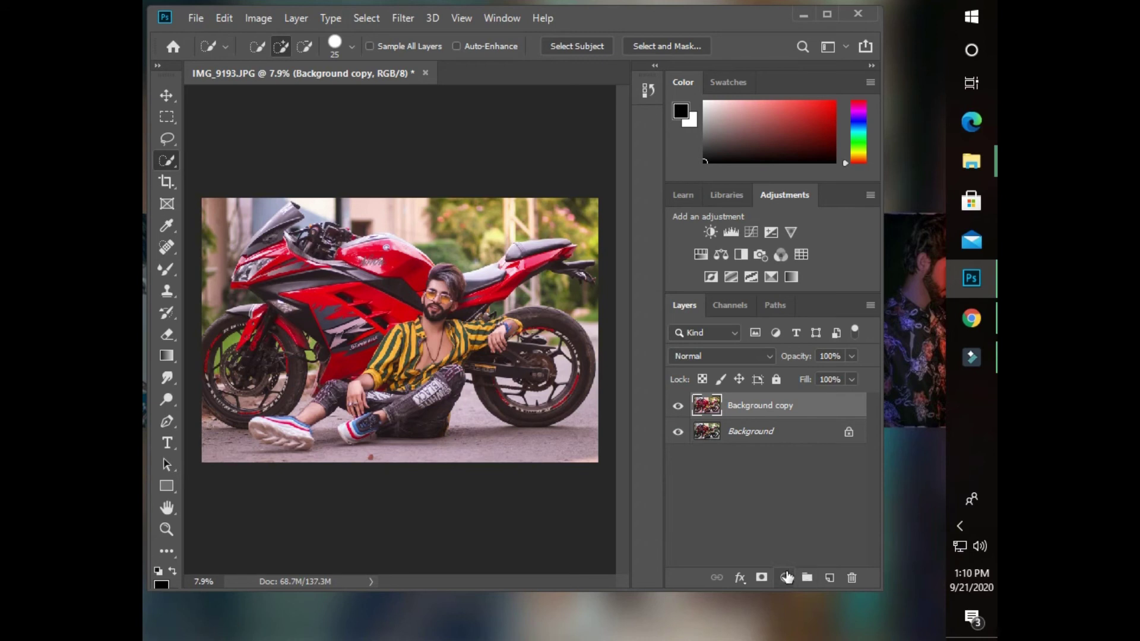
- Add a Gradient Map layer with the Red, Green preset and lower its fill to 29%
click(787, 577)
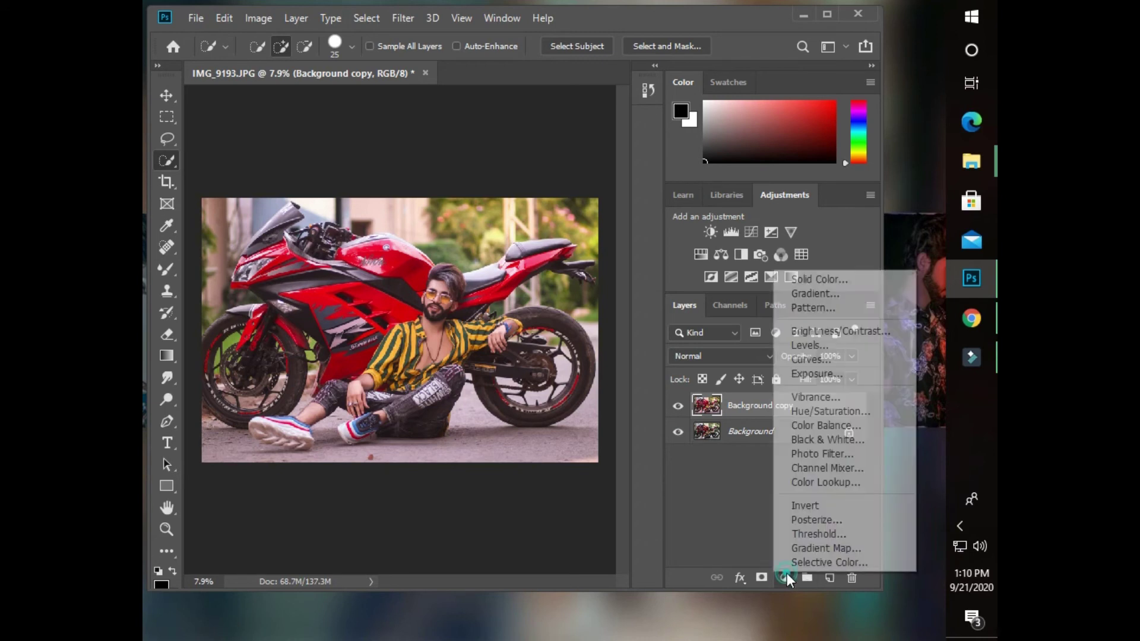
click(813, 546)
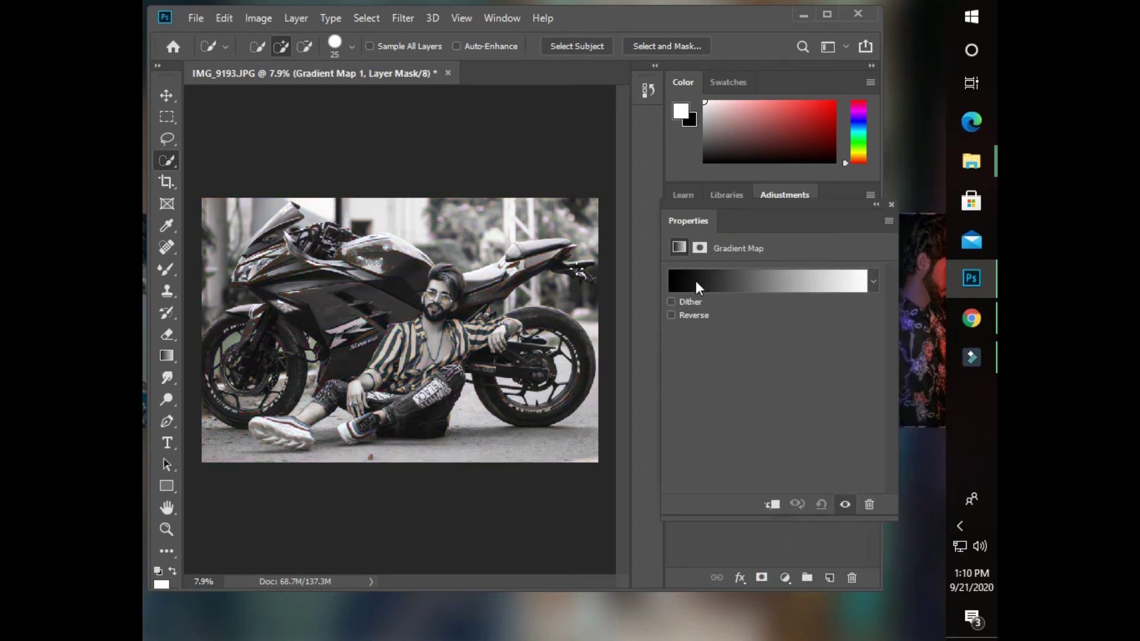
click(726, 281)
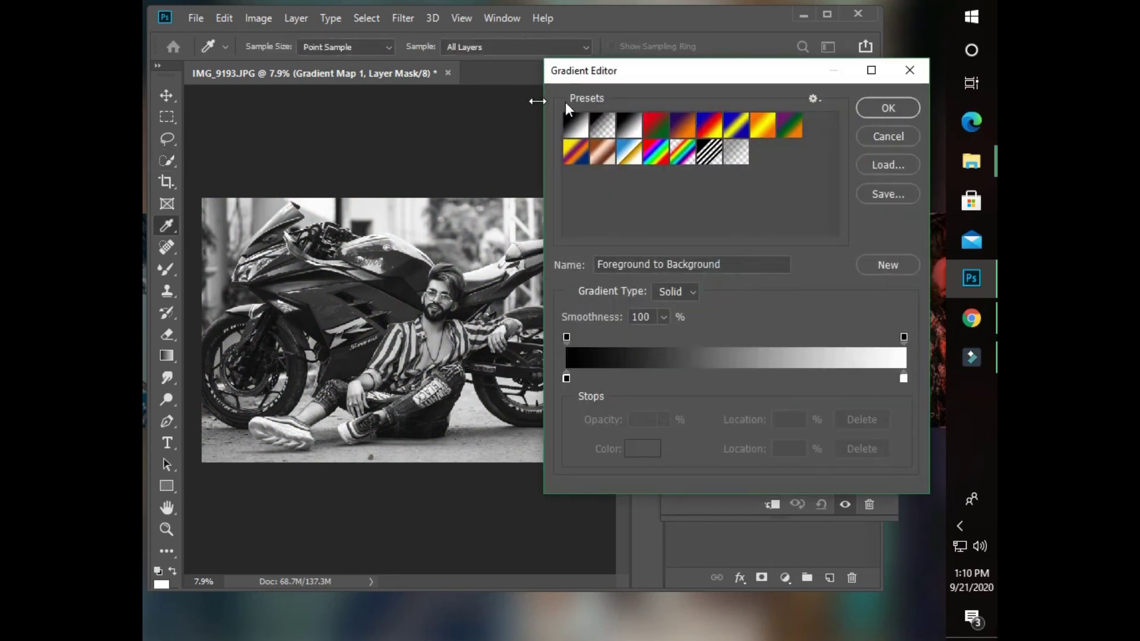
click(660, 124)
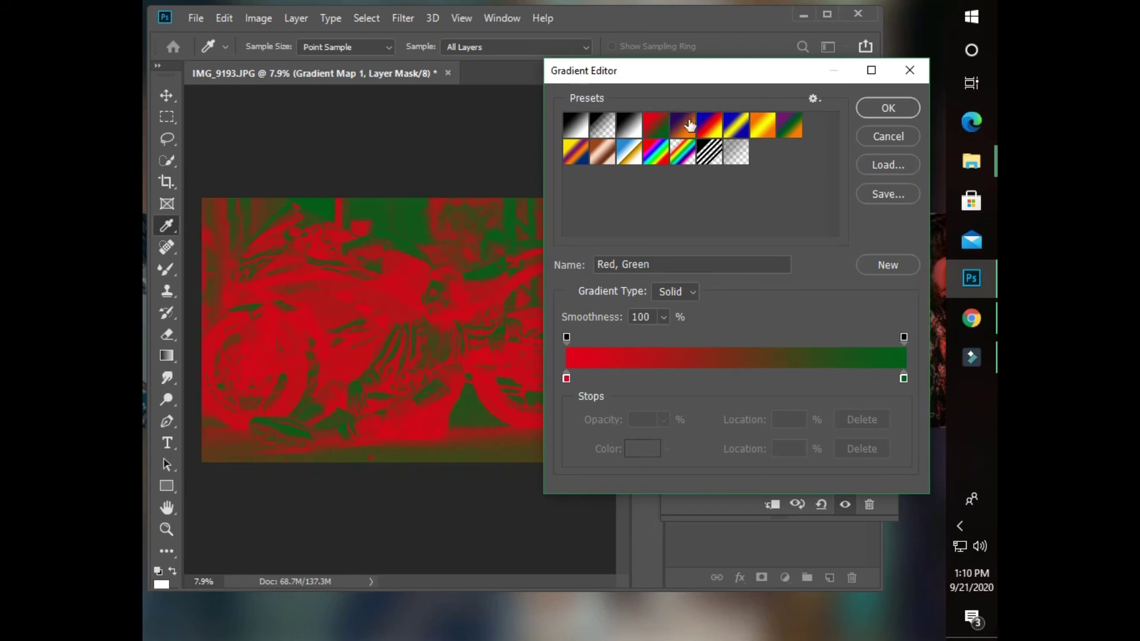
click(864, 110)
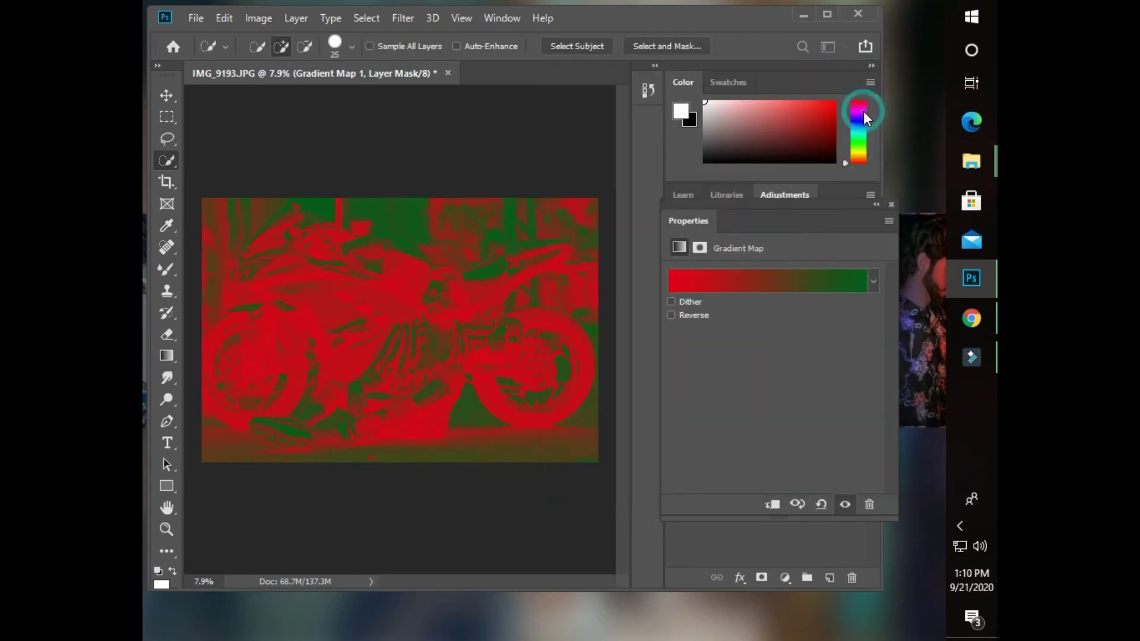
click(890, 205)
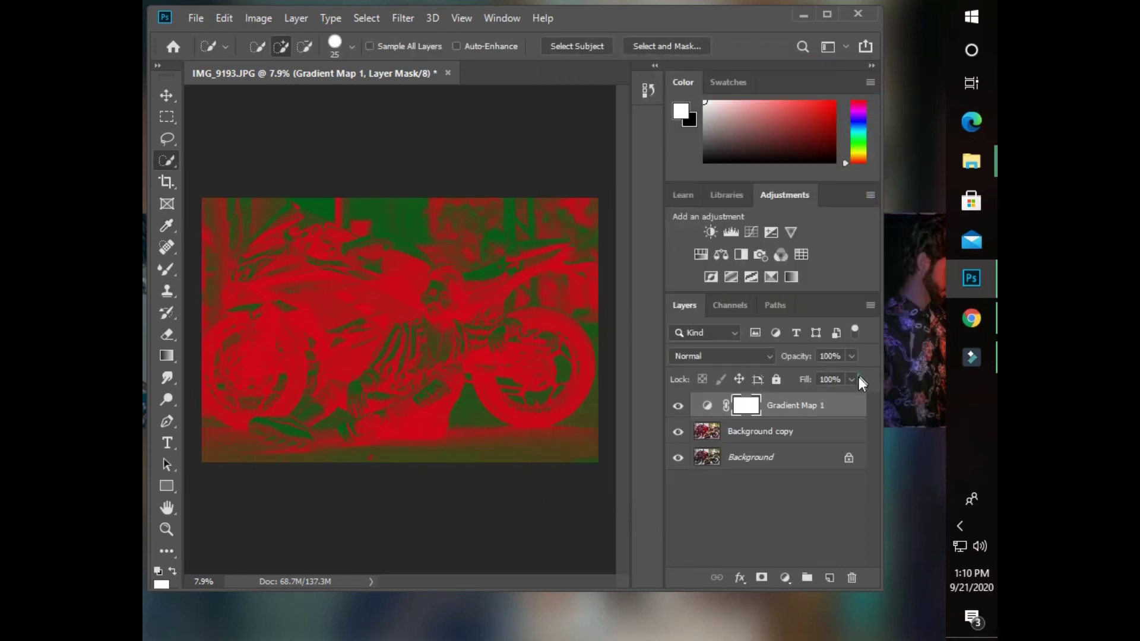
click(853, 379)
mouse_move(856, 397)
mouse_down()
mouse_move(803, 401)
mouse_move(797, 388)
mouse_up()
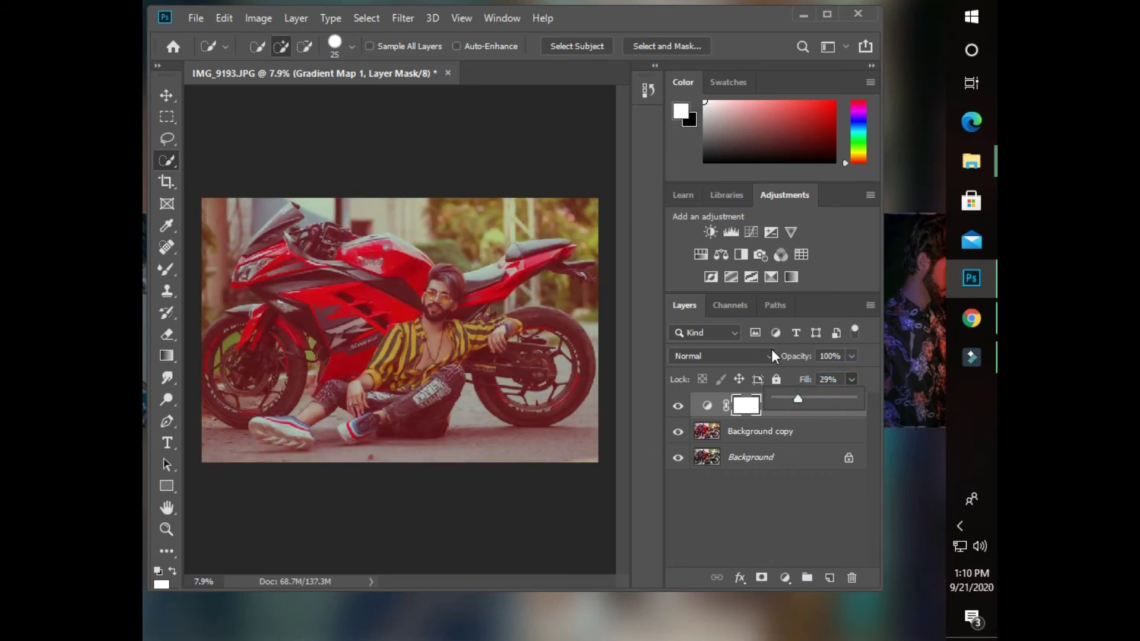
- Set the gradient map's blend mode to Screen and compare the photo without it
click(718, 356)
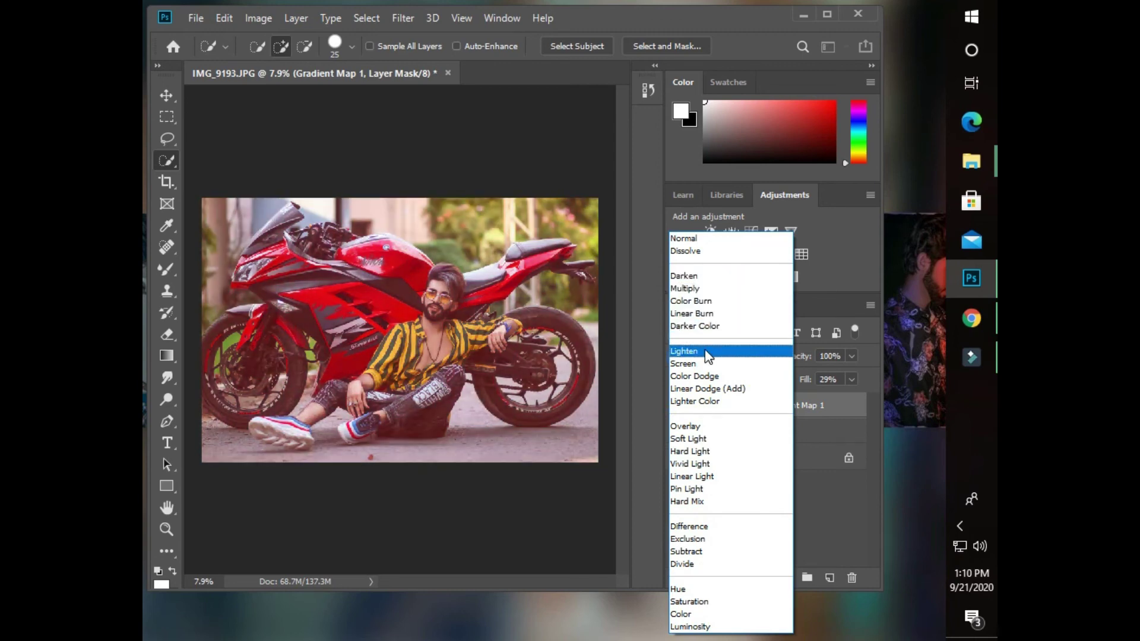
click(709, 354)
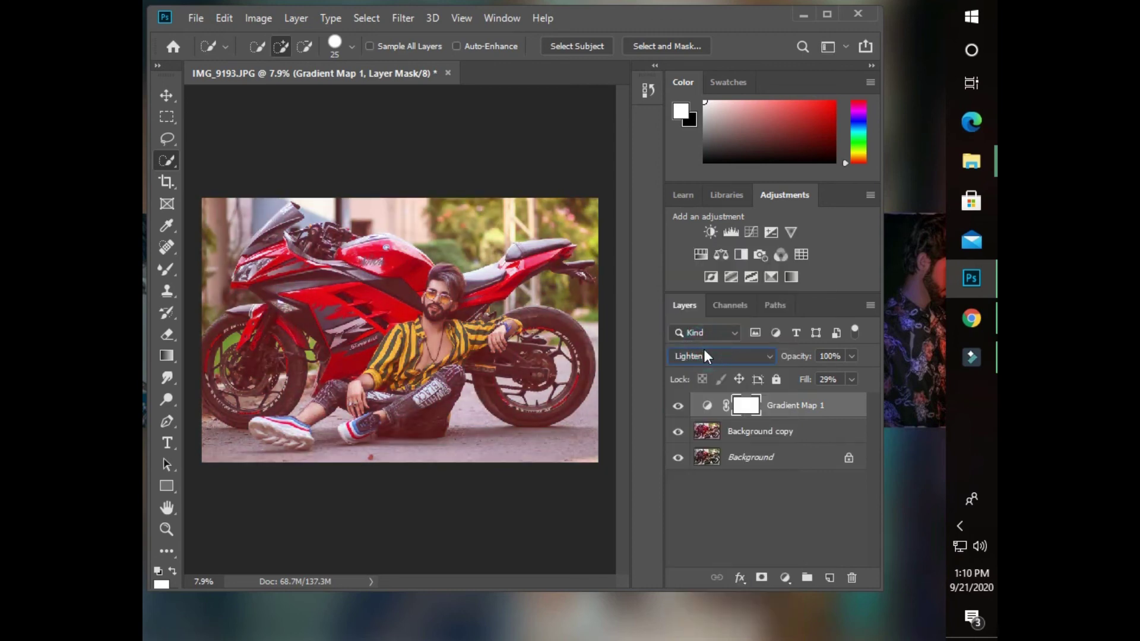
click(706, 355)
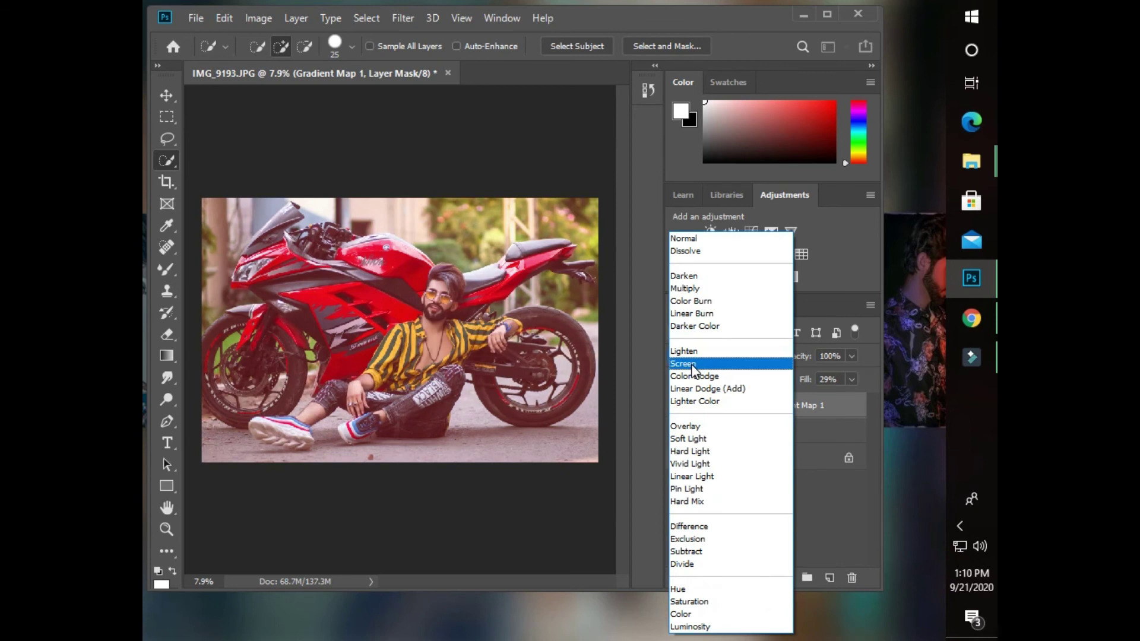
click(693, 369)
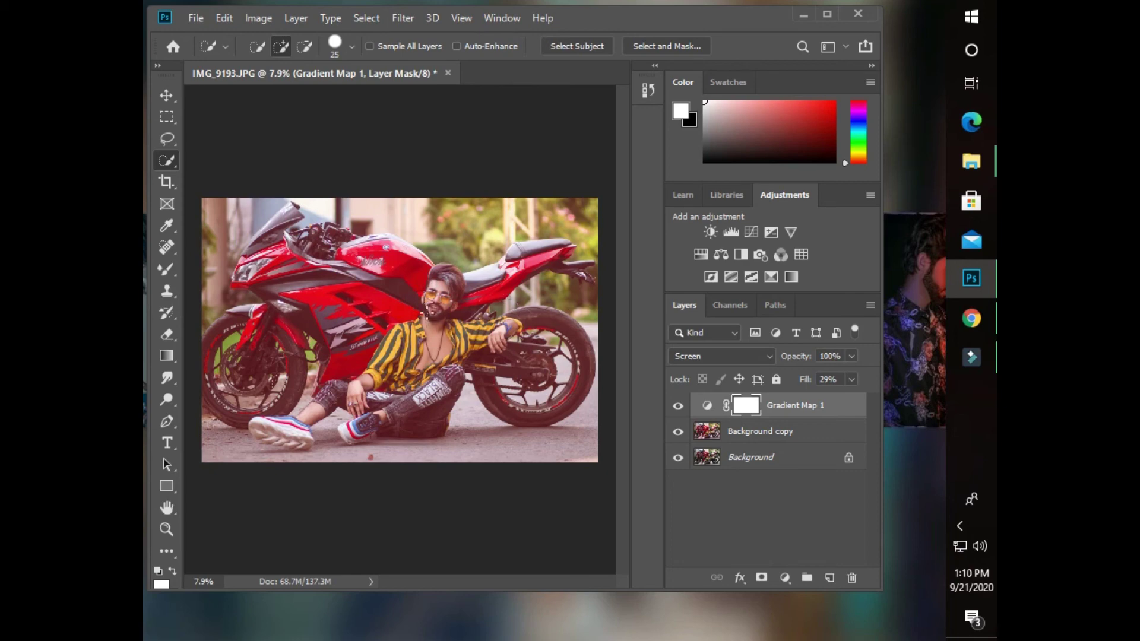
scroll(425, 315, up, 2)
scroll(425, 315, up, 2)
scroll(425, 315, up, 1)
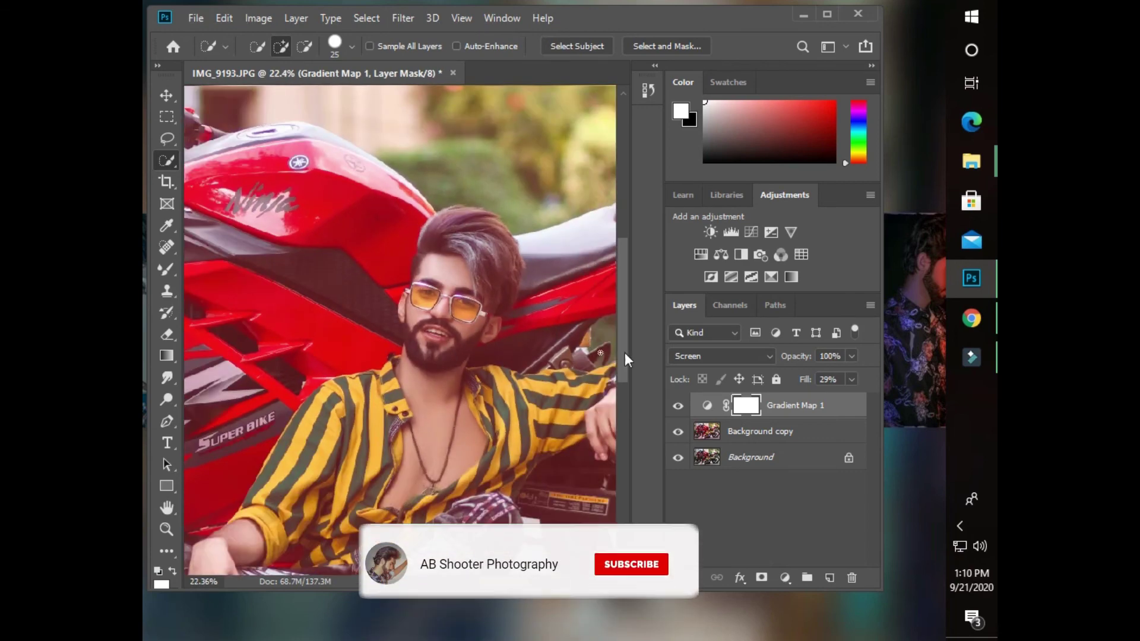
click(678, 405)
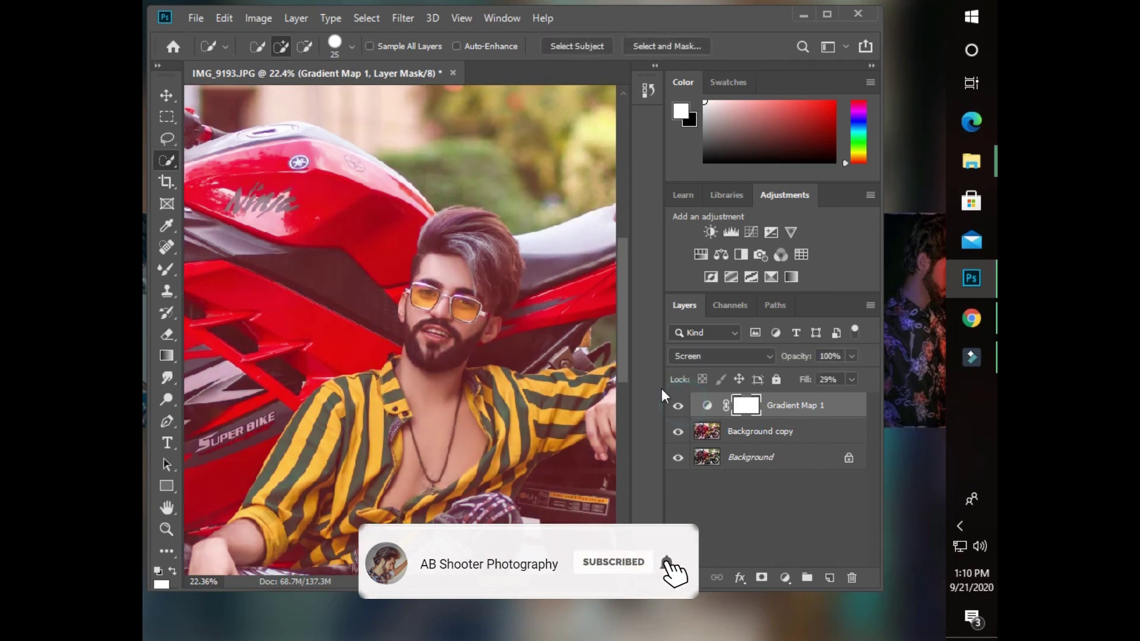
- Lower the gradient map's fill to 20% and compare with and without it
scroll(425, 315, down, 2)
scroll(425, 314, down, 2)
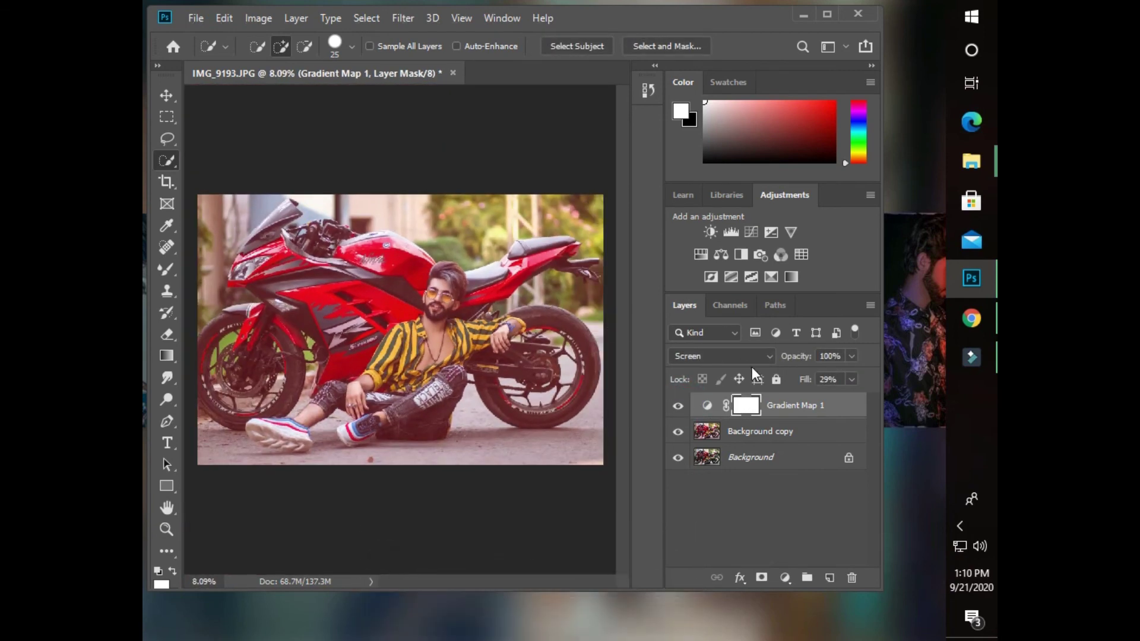
click(852, 380)
drag(810, 399, 806, 401)
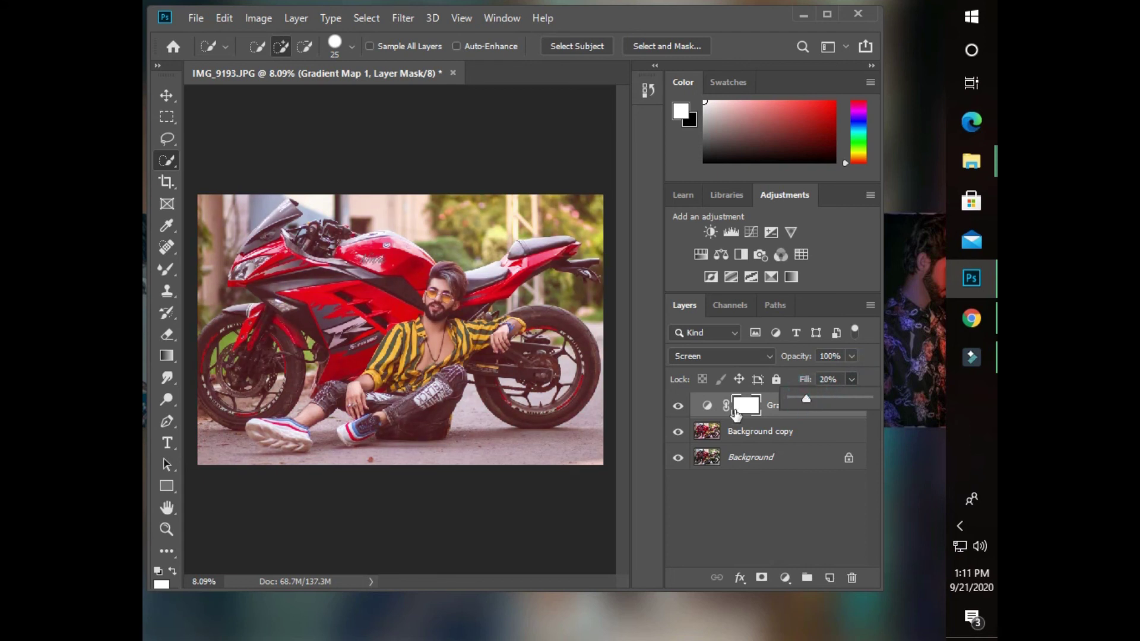
click(678, 405)
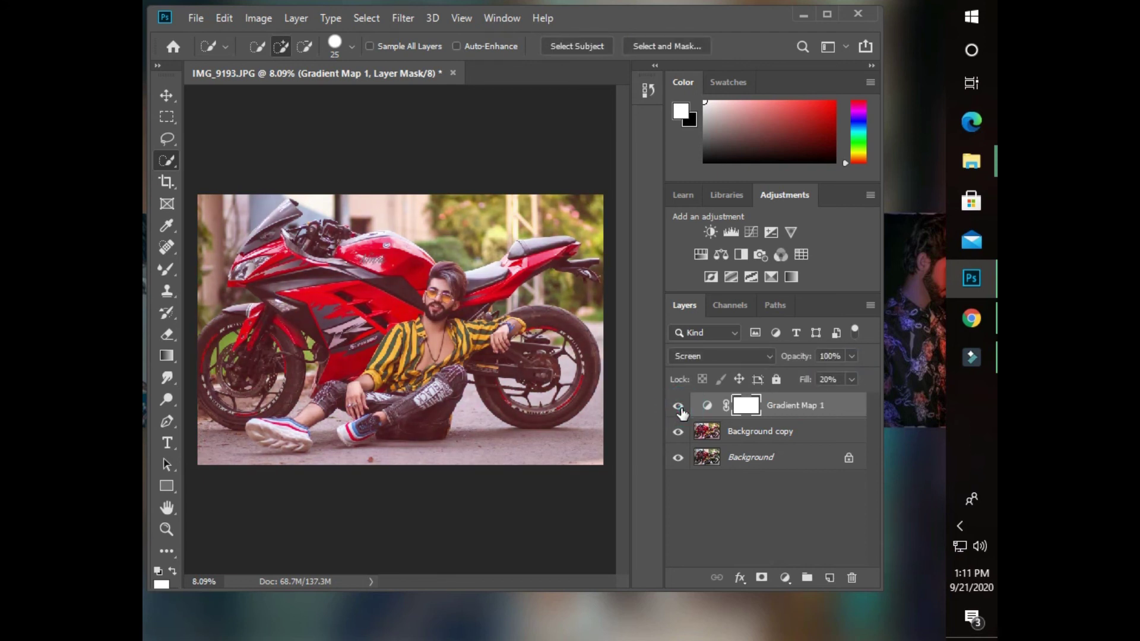
scroll(380, 256, down, 2)
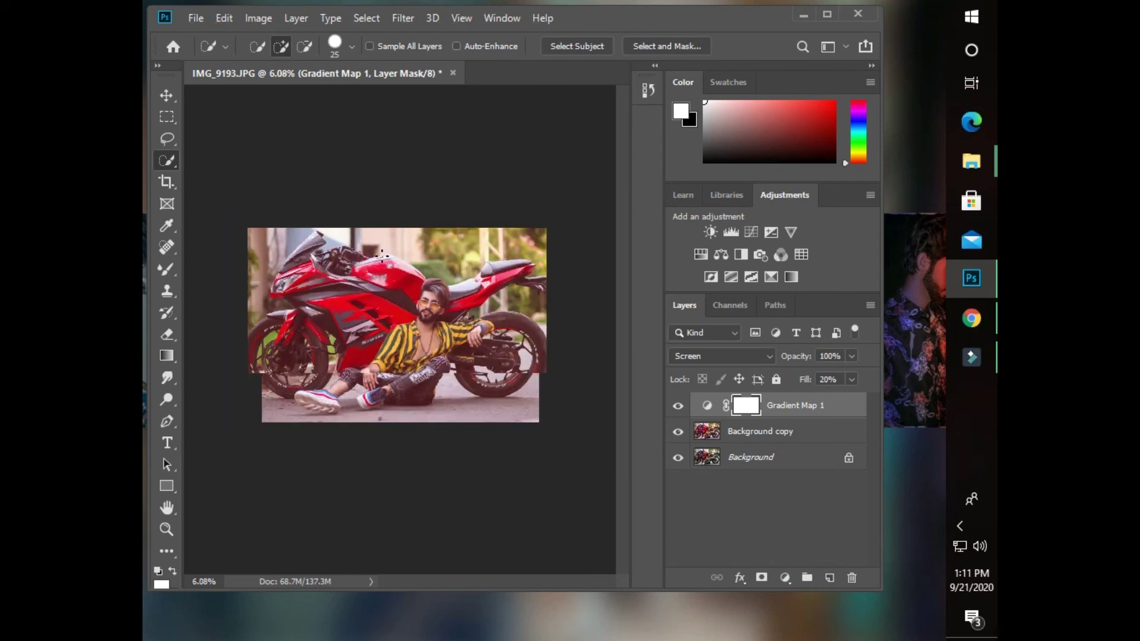
scroll(415, 274, up, 1)
scroll(431, 285, up, 1)
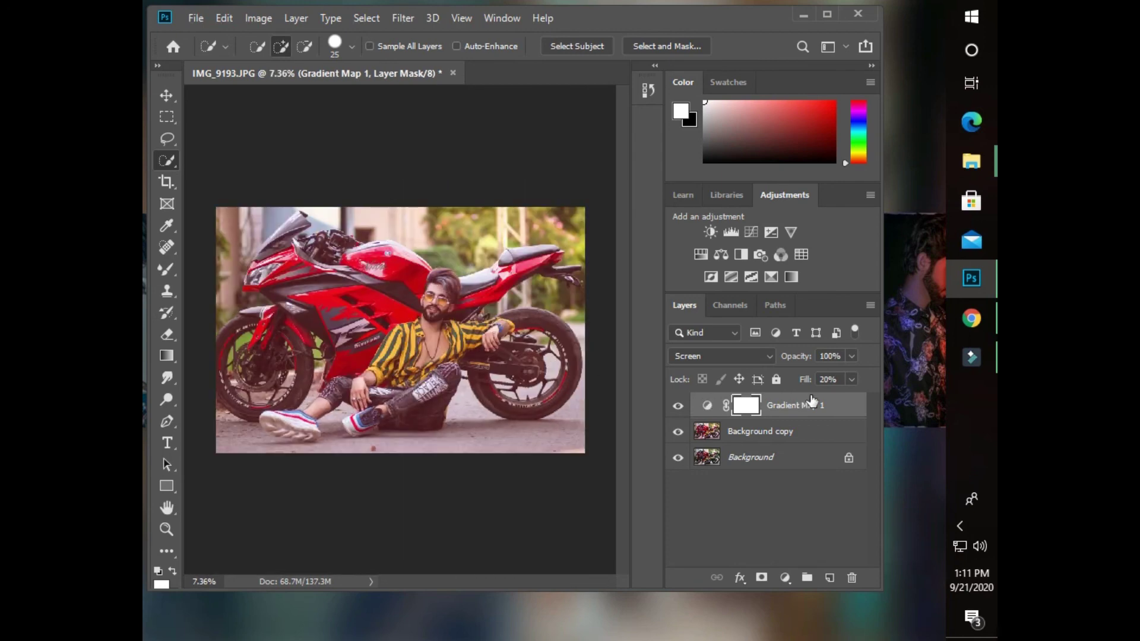
click(765, 430)
- Select the gradient map and both photo layers and flatten them into one Background
shift+click(763, 459)
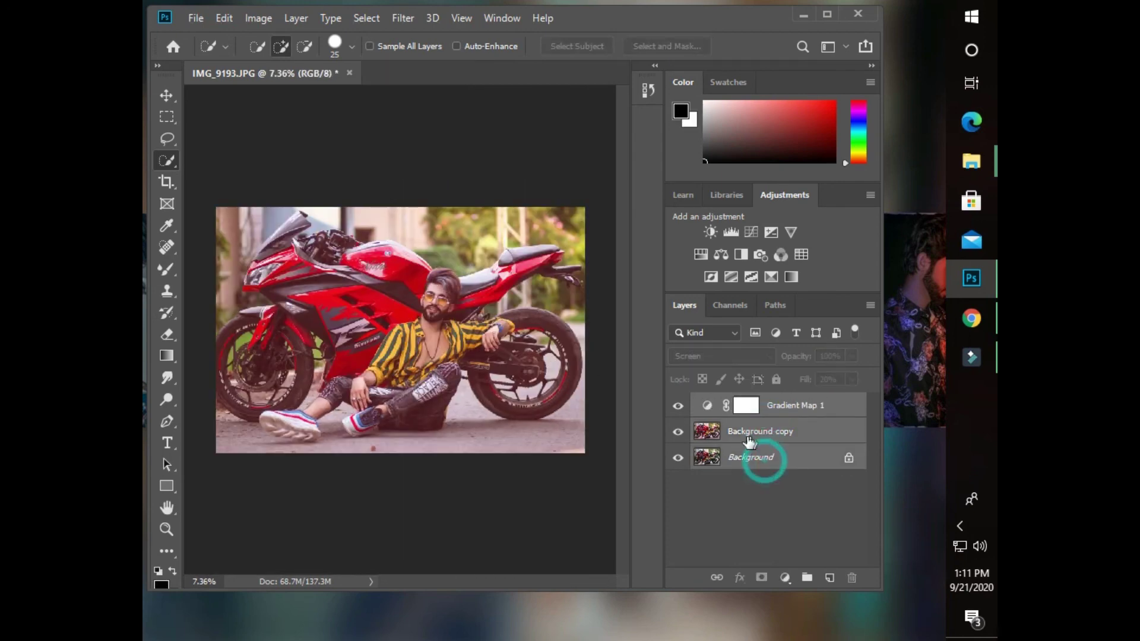
right_click(760, 459)
click(561, 523)
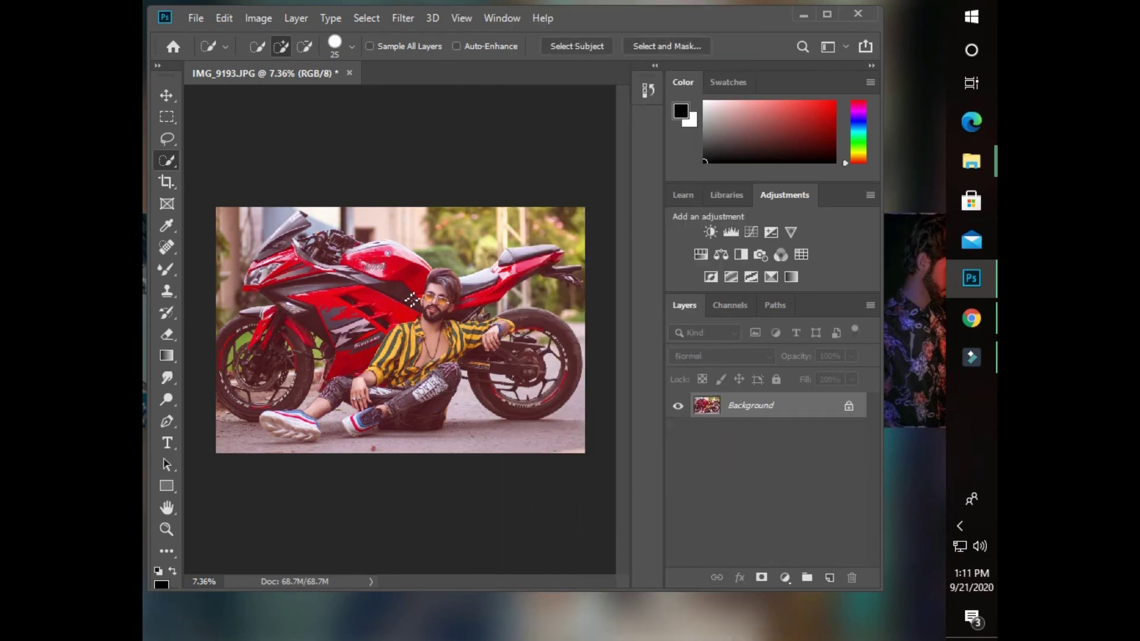
scroll(412, 298, up, 2)
scroll(419, 291, down, 2)
scroll(420, 292, up, 1)
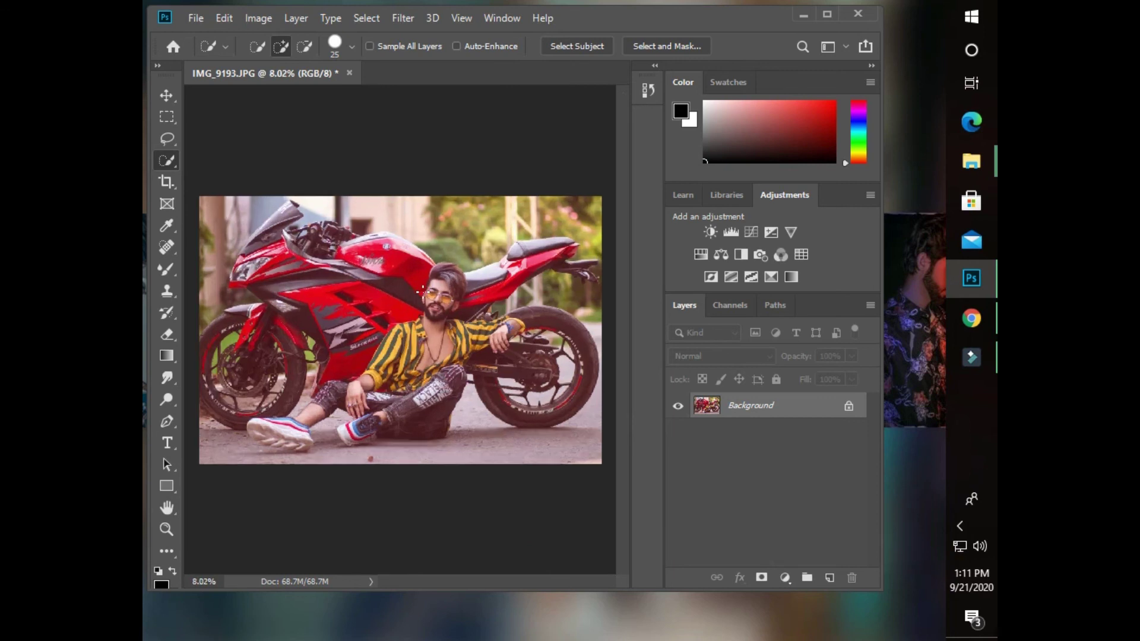
scroll(424, 291, up, 1)
scroll(432, 290, down, 2)
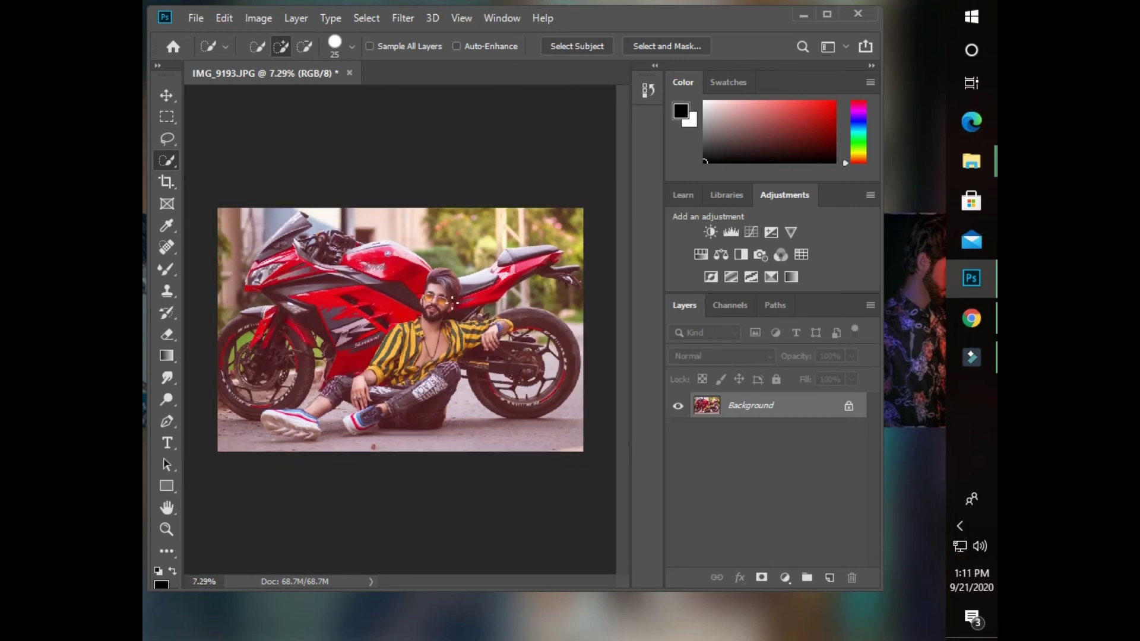